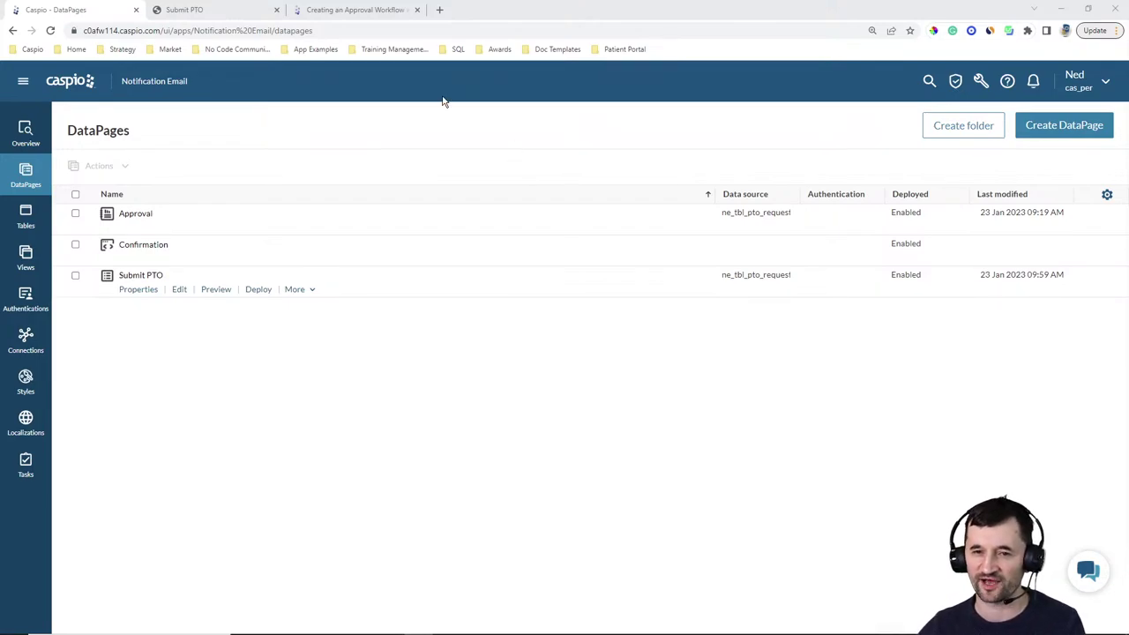
Skim the approval-workflow help article's setup steps, then return to the PTO request form
click(378, 12)
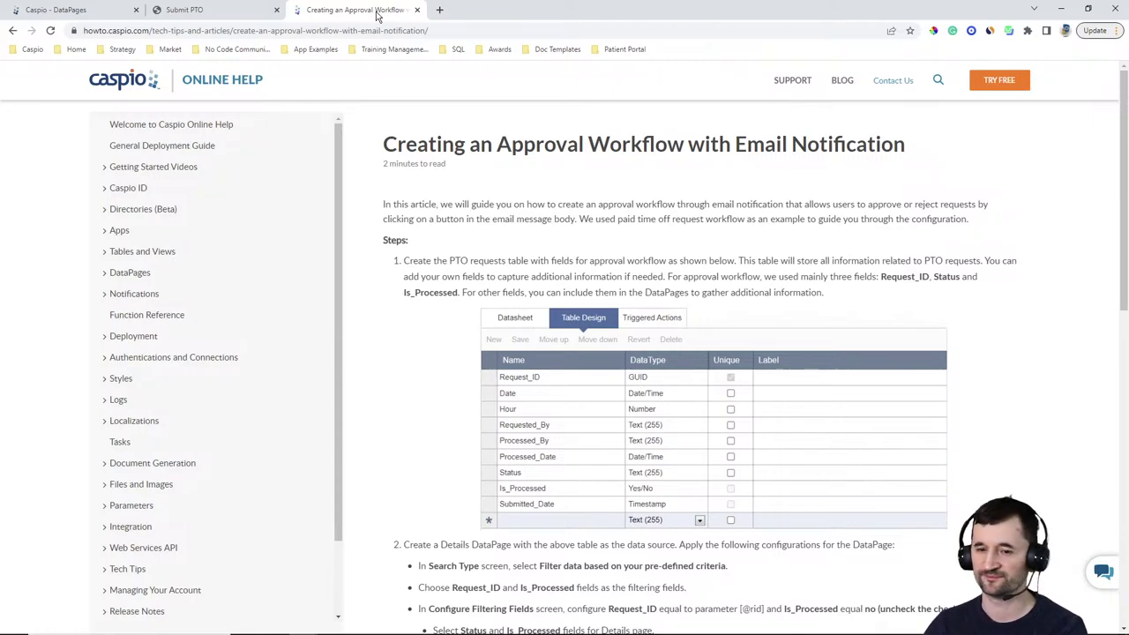
scroll(999, 274, down, 1)
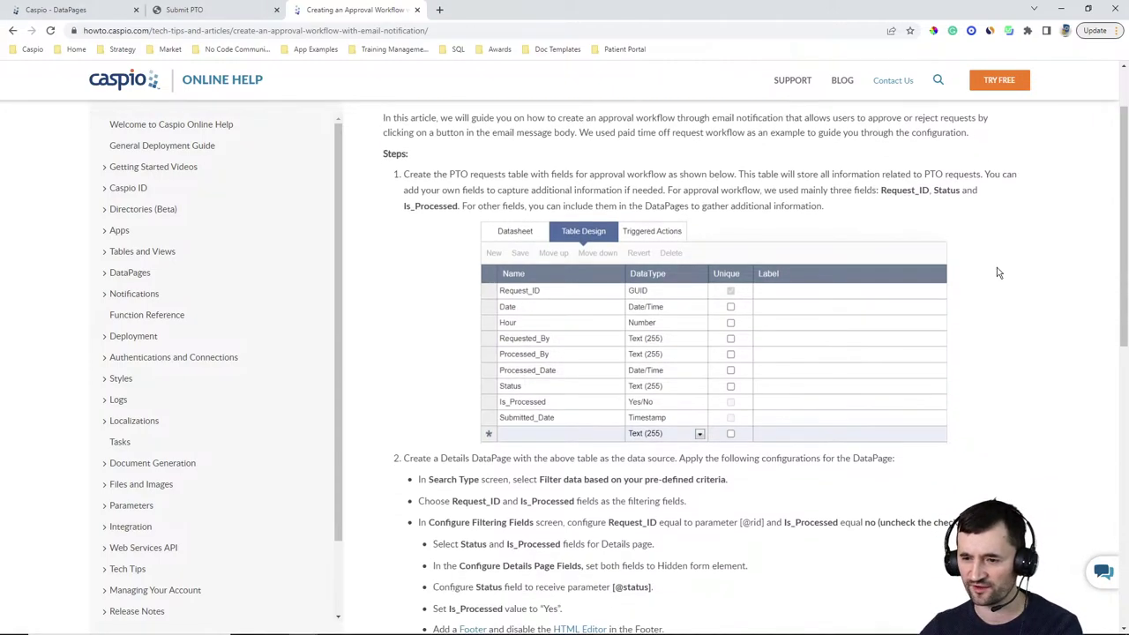
scroll(998, 273, down, 1)
scroll(1032, 276, down, 2)
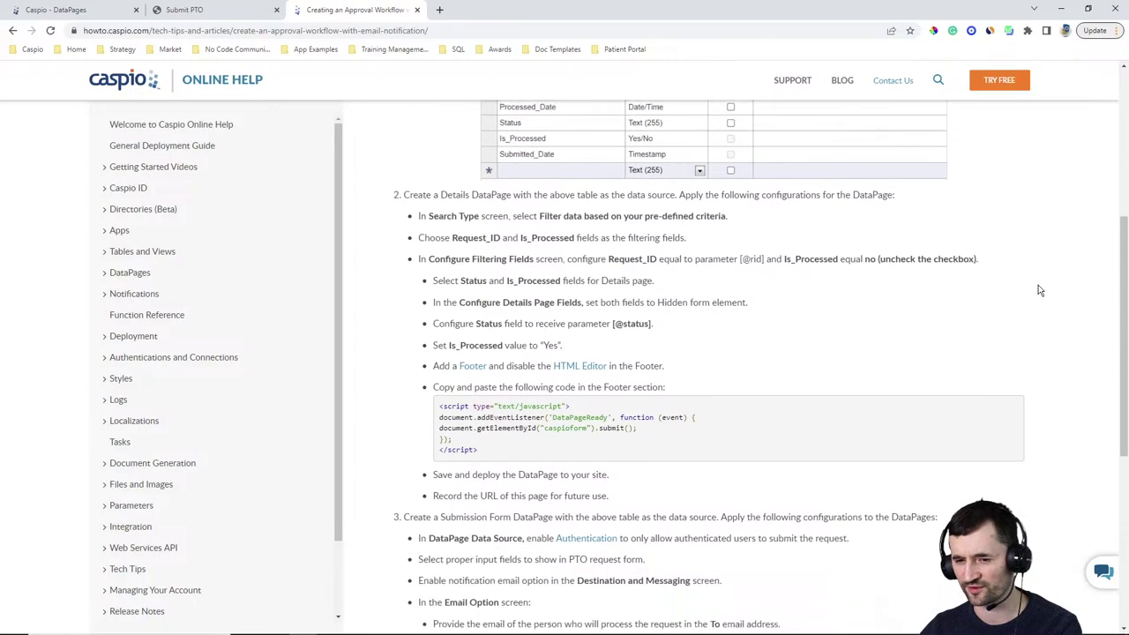
scroll(1039, 287, down, 2)
scroll(1041, 287, up, 7)
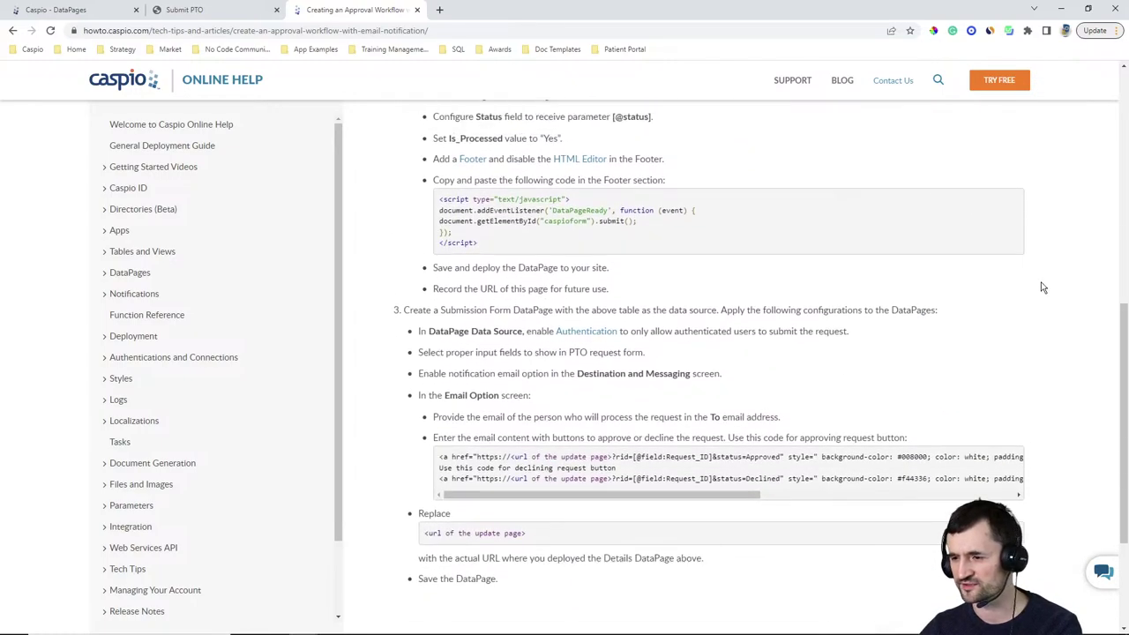
click(222, 12)
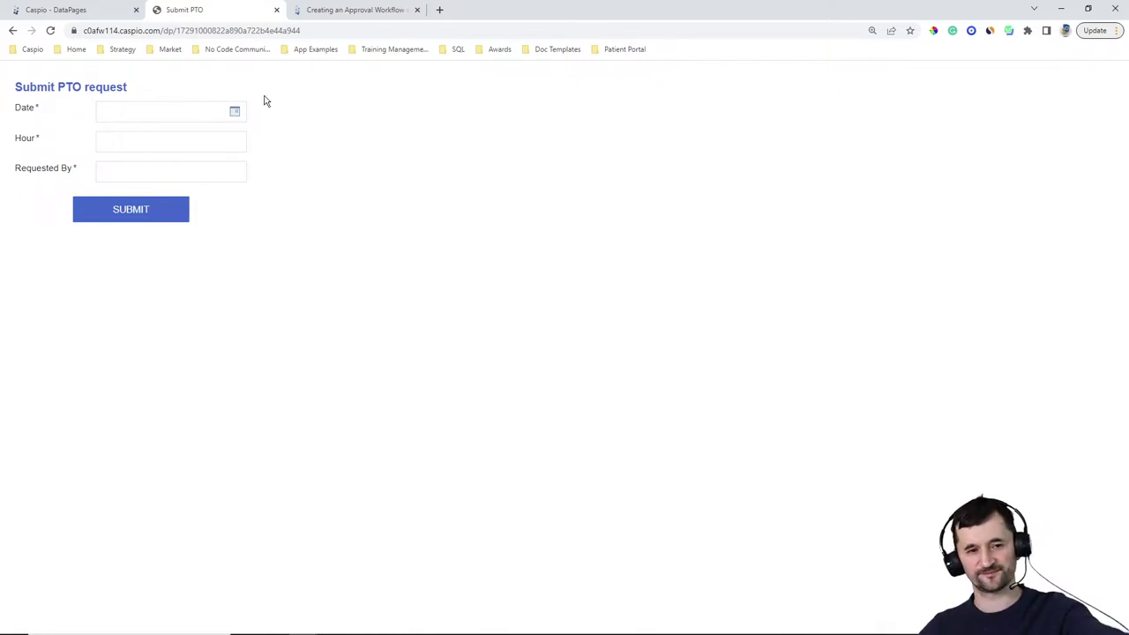
Submit a PTO request dated 01/23/2023 for 8 hours, filling in the requester's name
click(236, 112)
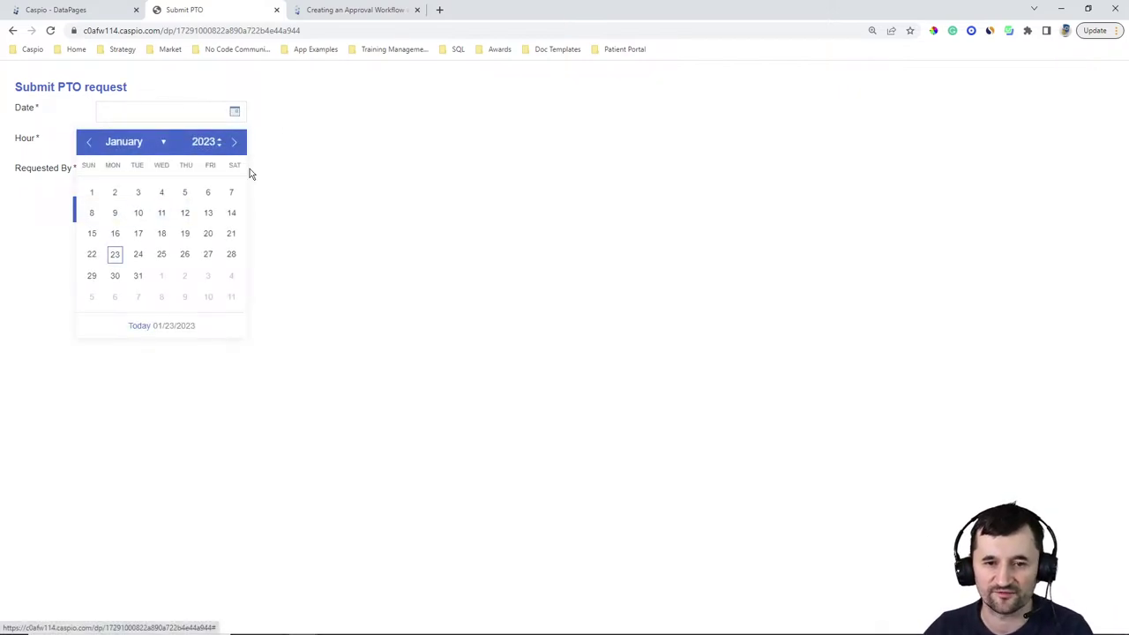
click(115, 254)
click(134, 143)
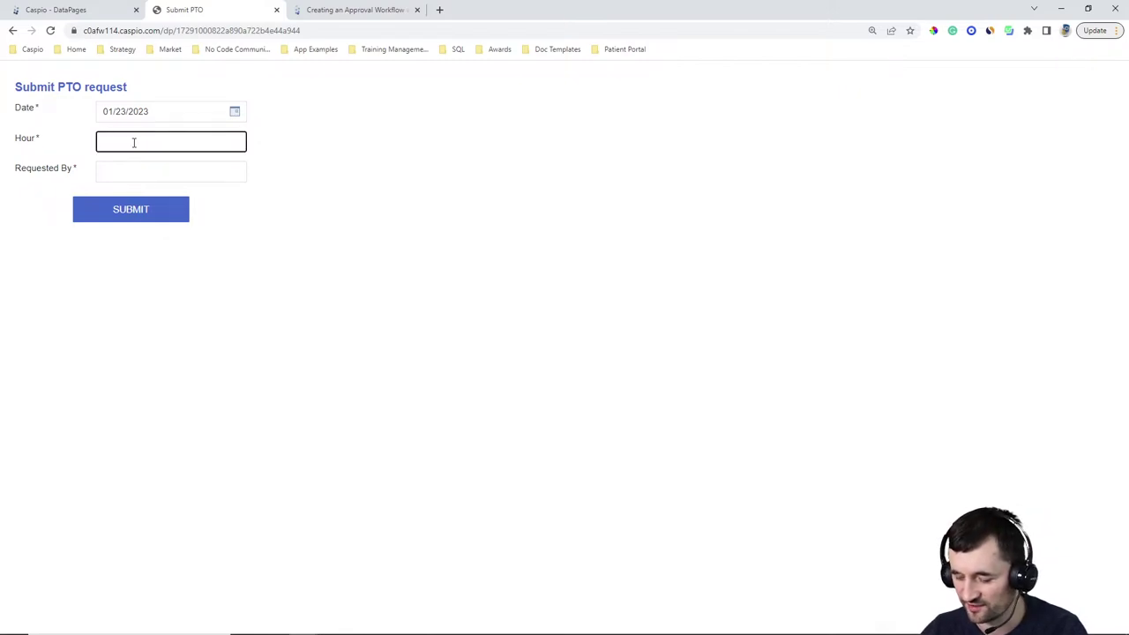
text(8)
click(106, 171)
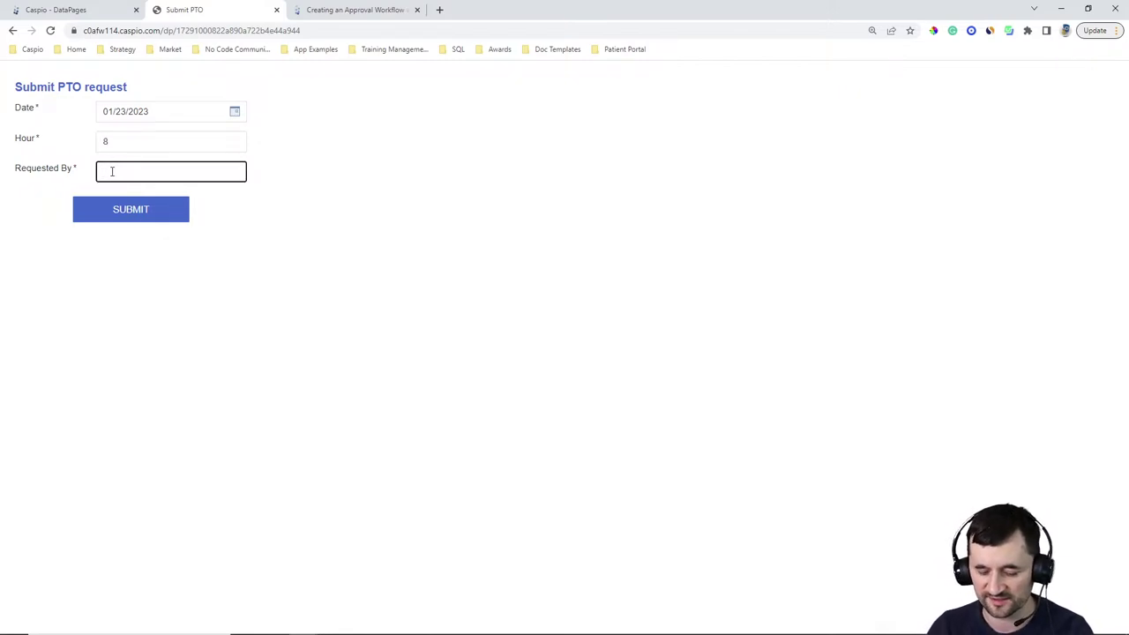
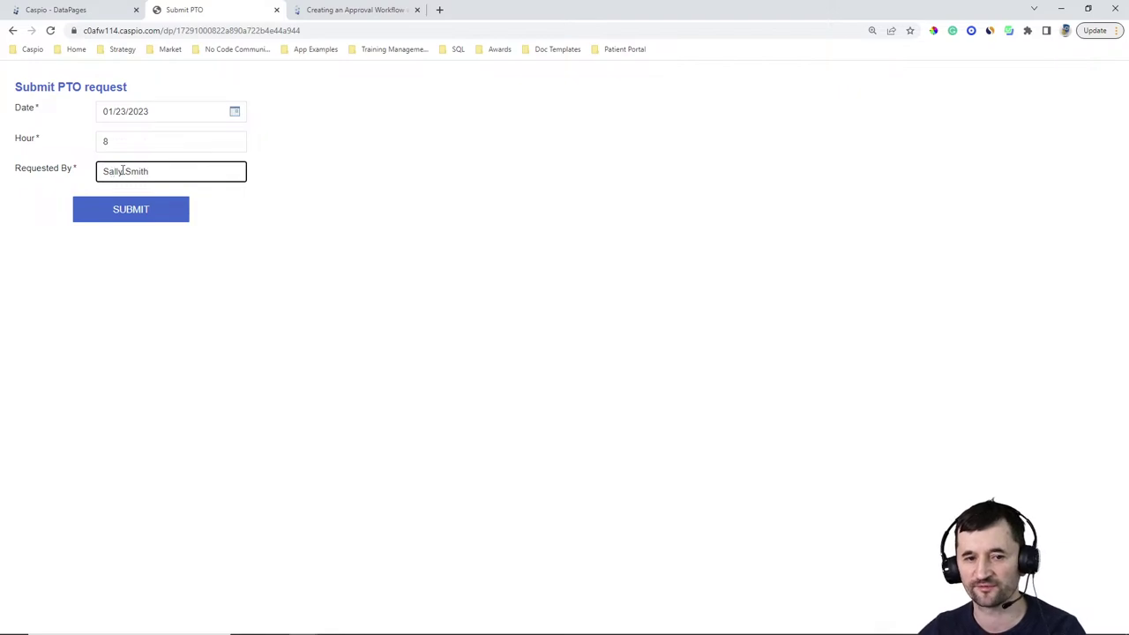
click(132, 218)
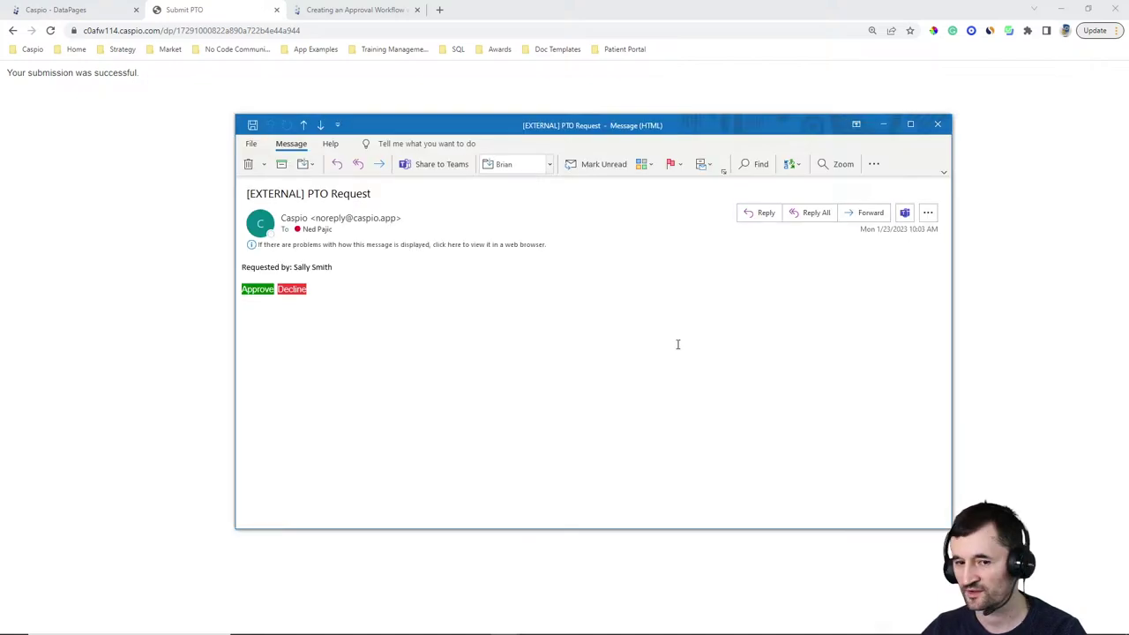
Approve the PTO request using the green Approve link in the Outlook email
drag(703, 129, 837, 98)
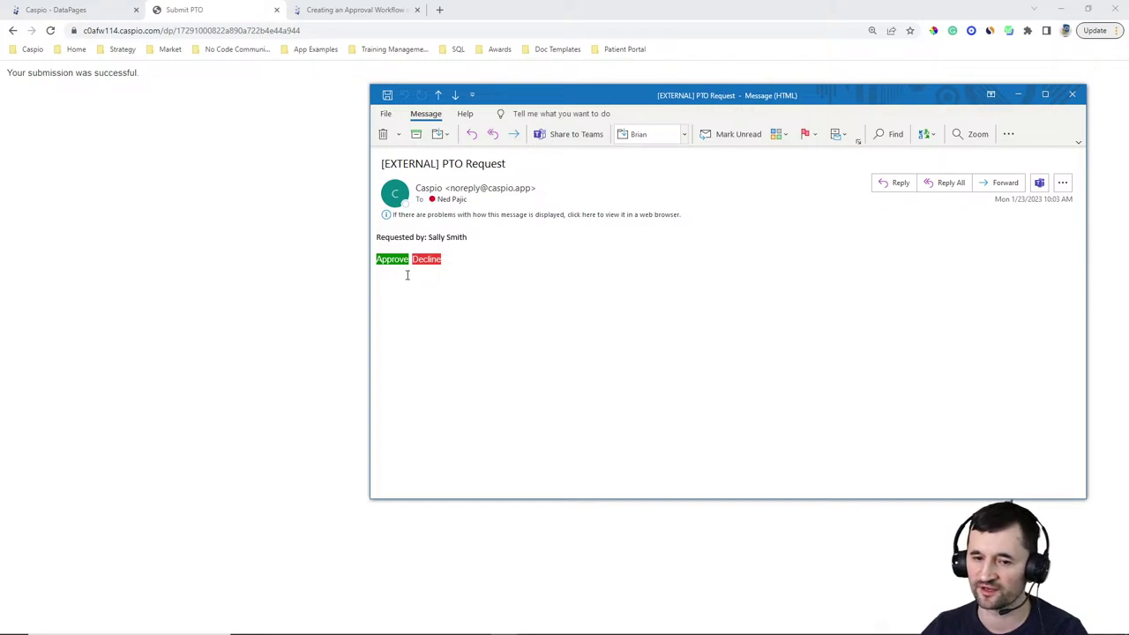
click(394, 261)
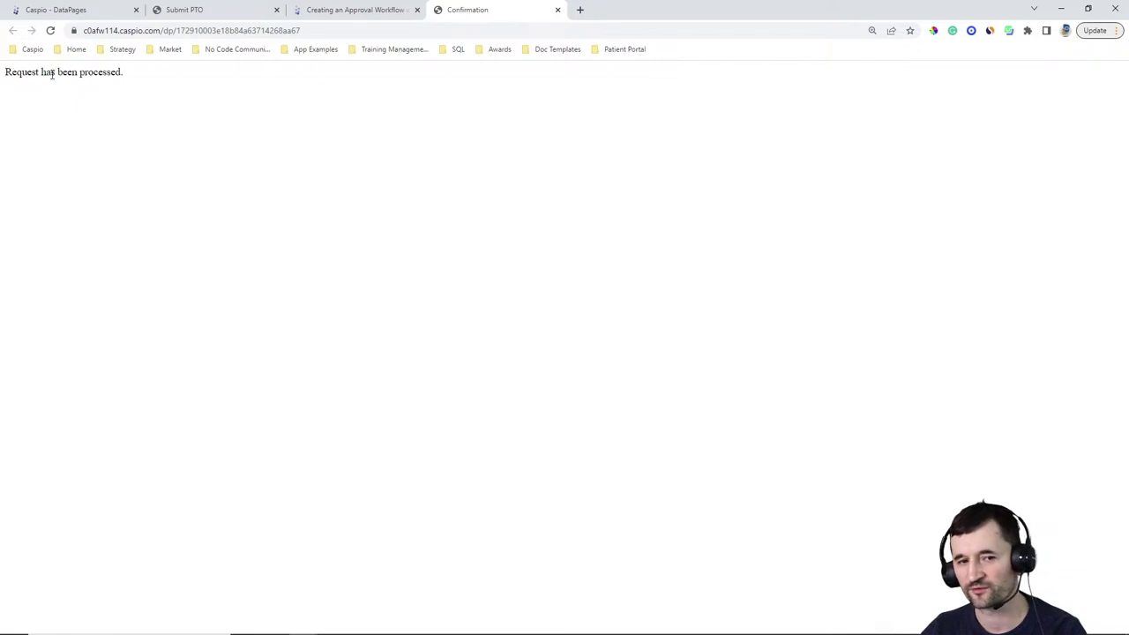
click(90, 13)
Inspect the ne_tbl_pto_requests records and table design, then go back to DataPages
click(25, 216)
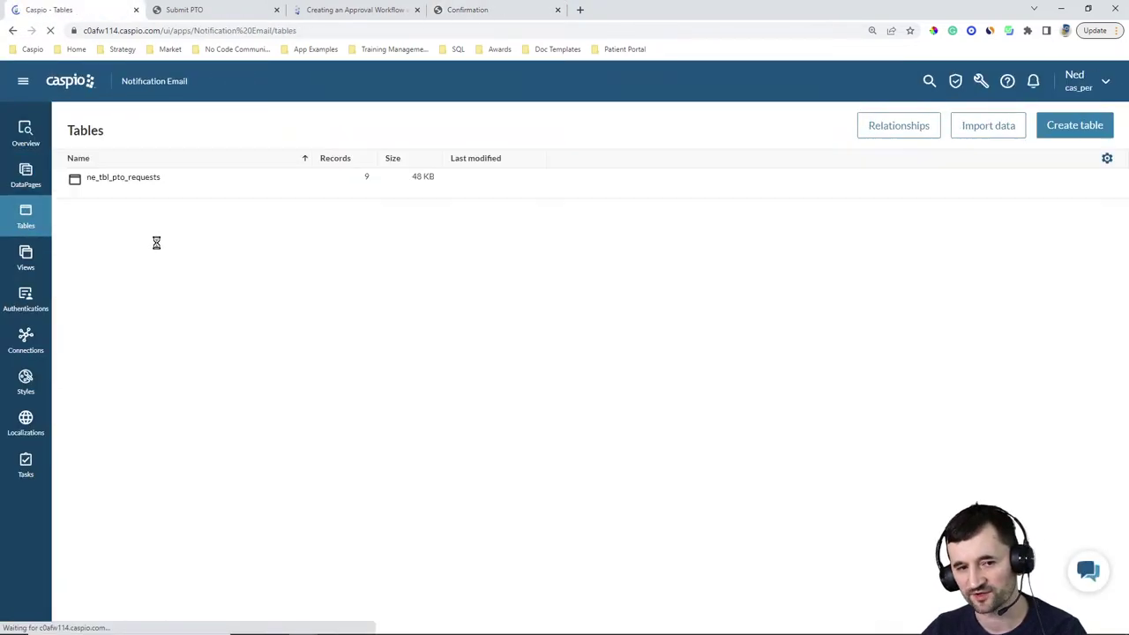
click(150, 191)
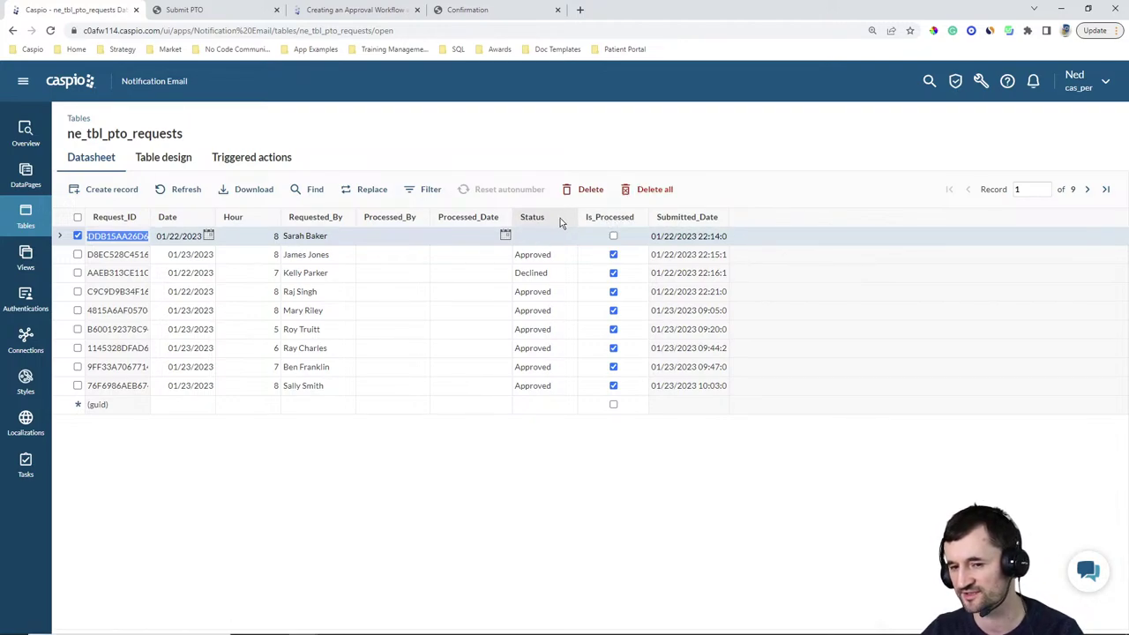
click(180, 162)
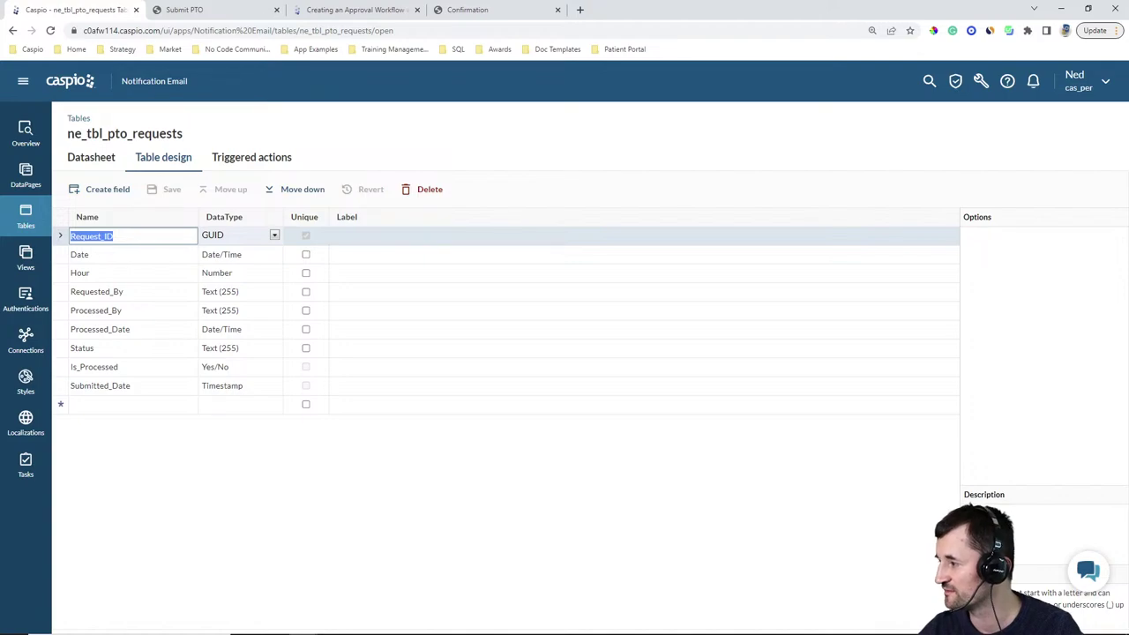
click(26, 175)
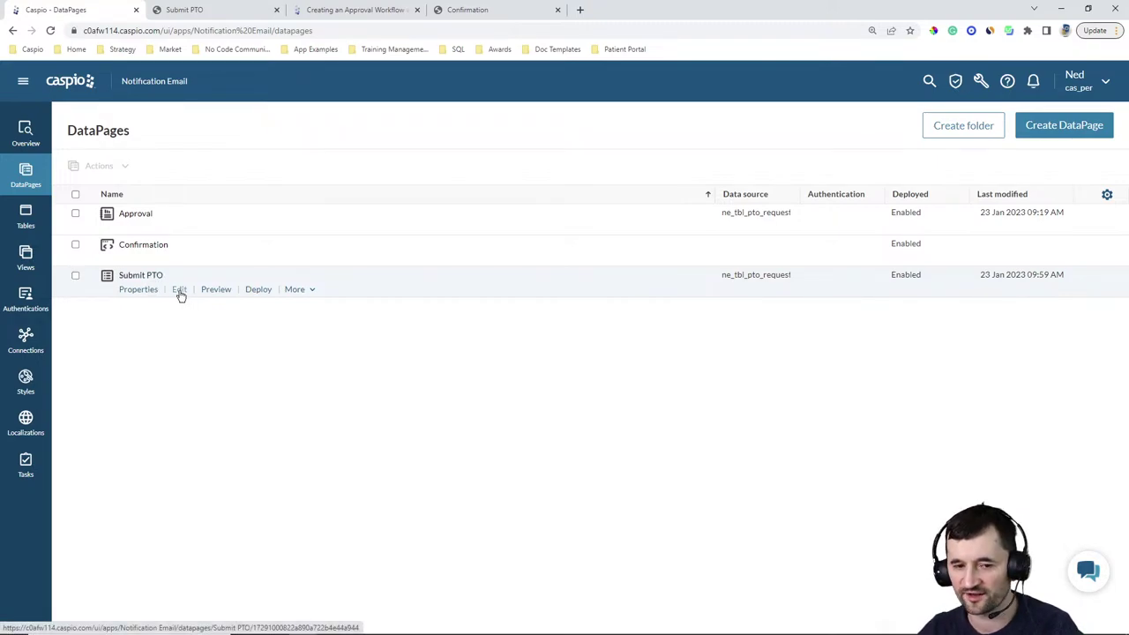
Edit the Submit PTO DataPage, advancing to Configure Fields to view Requested_By's settings
click(180, 292)
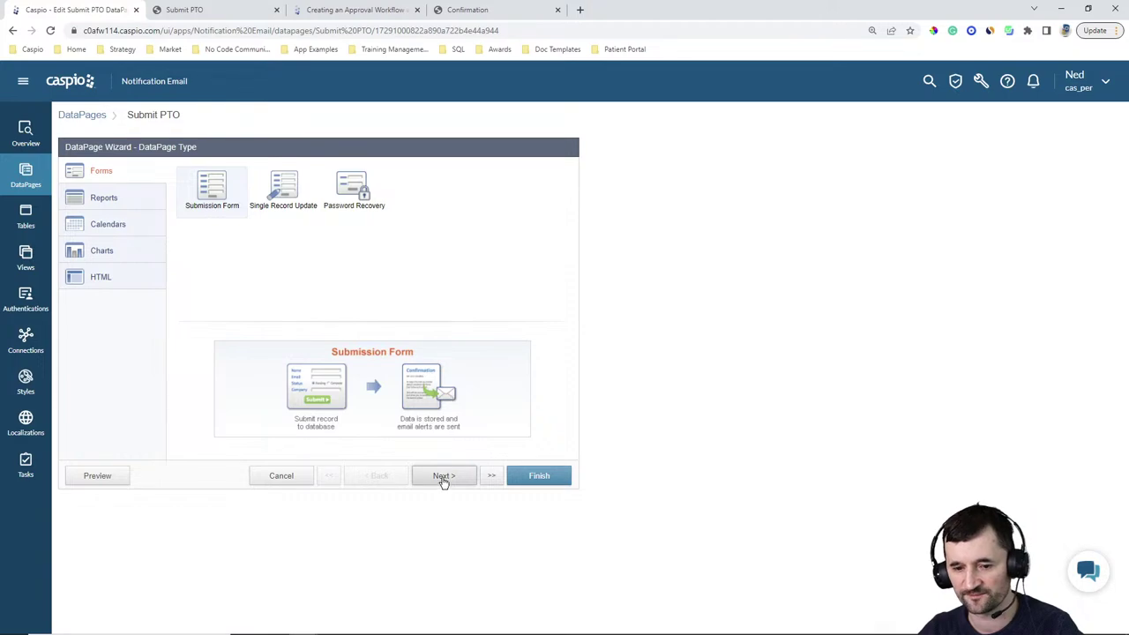
click(443, 476)
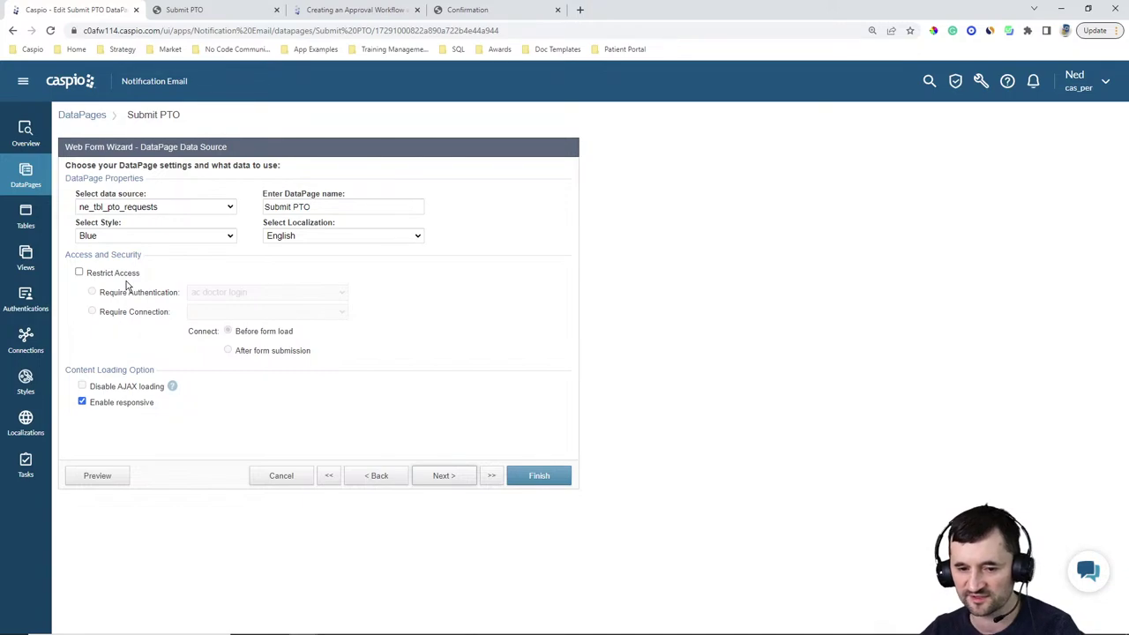
click(441, 477)
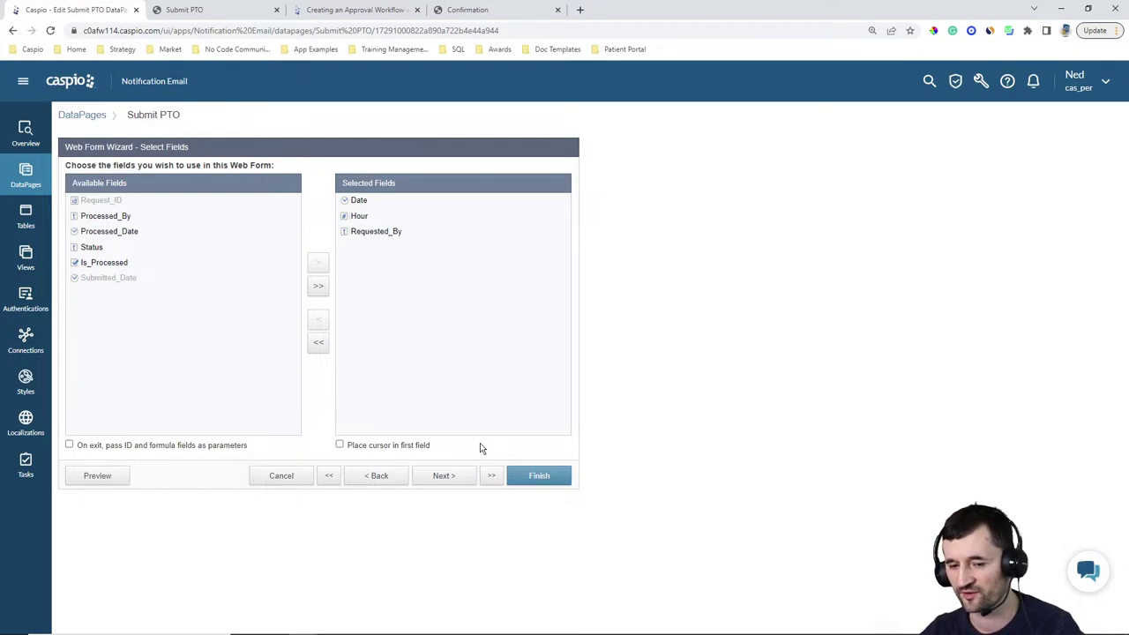
click(451, 476)
click(105, 286)
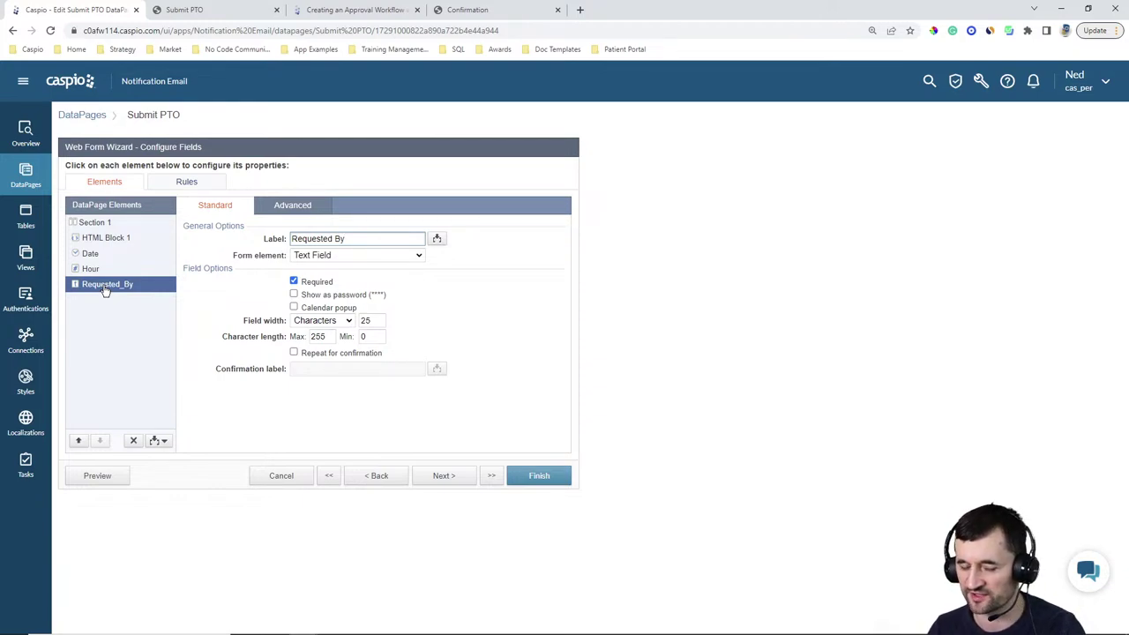
Review the Submit PTO destination, messaging and email options, then return to Configure Fields
click(451, 476)
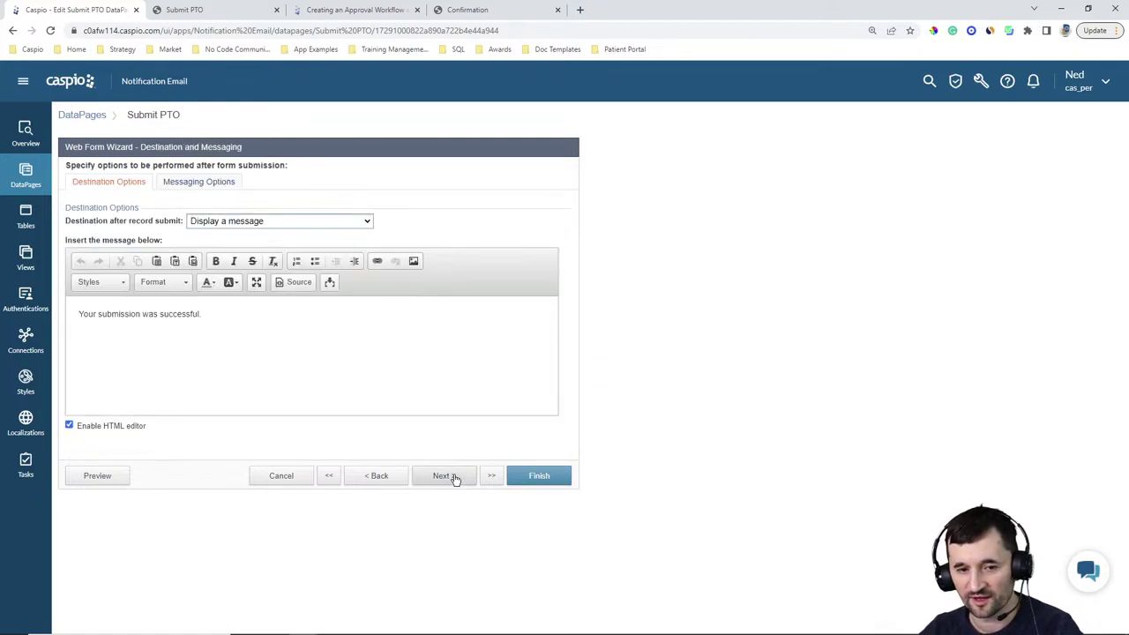
click(449, 477)
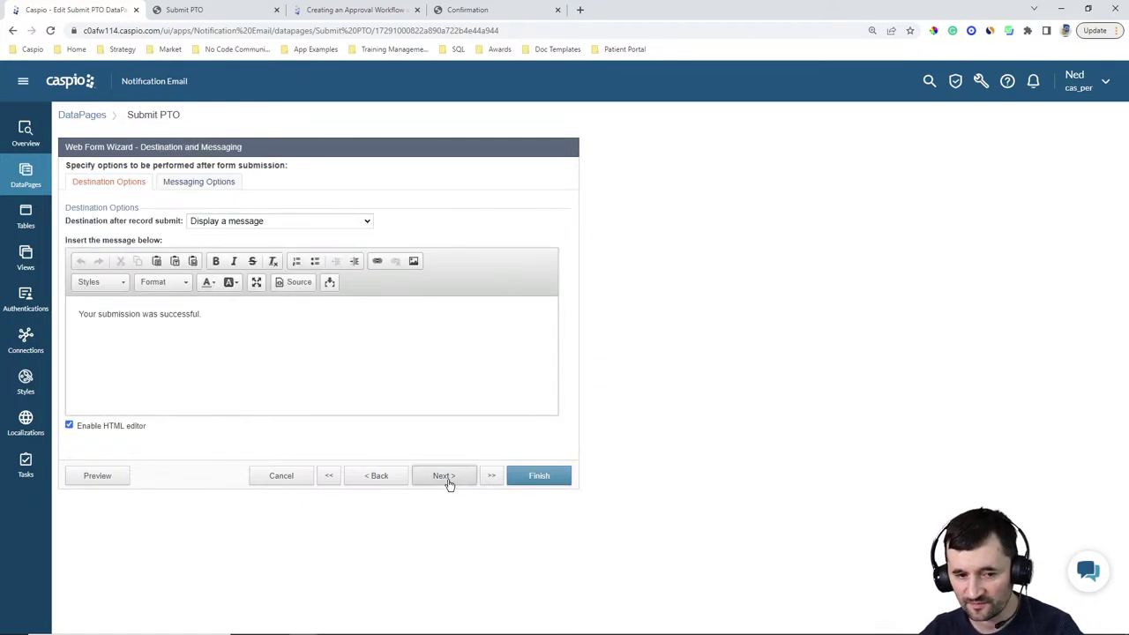
click(379, 477)
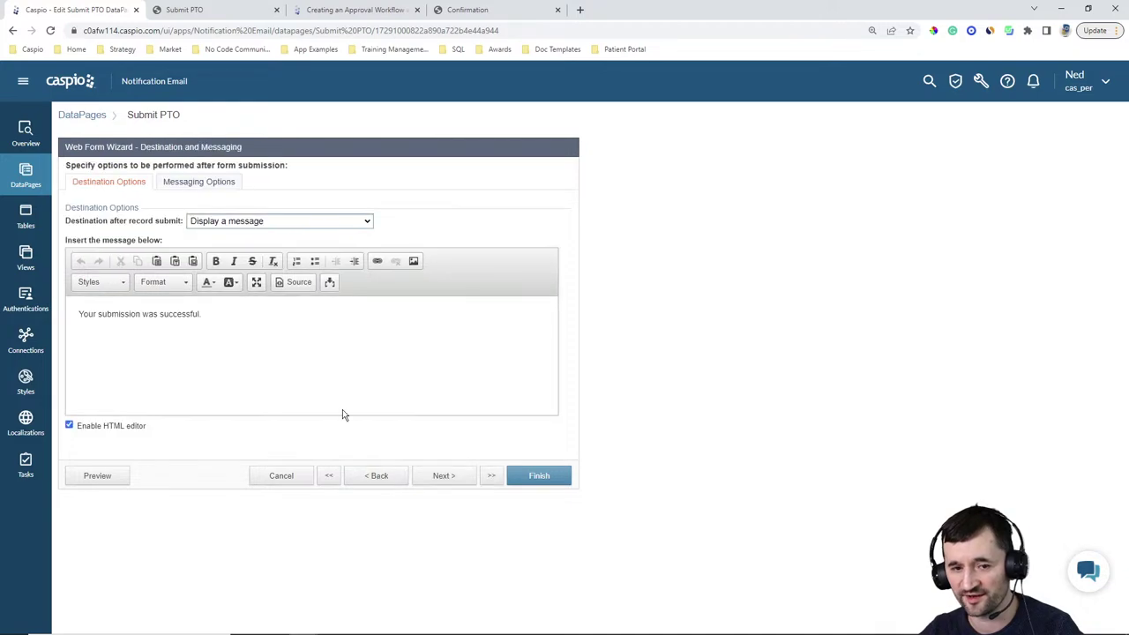
click(181, 180)
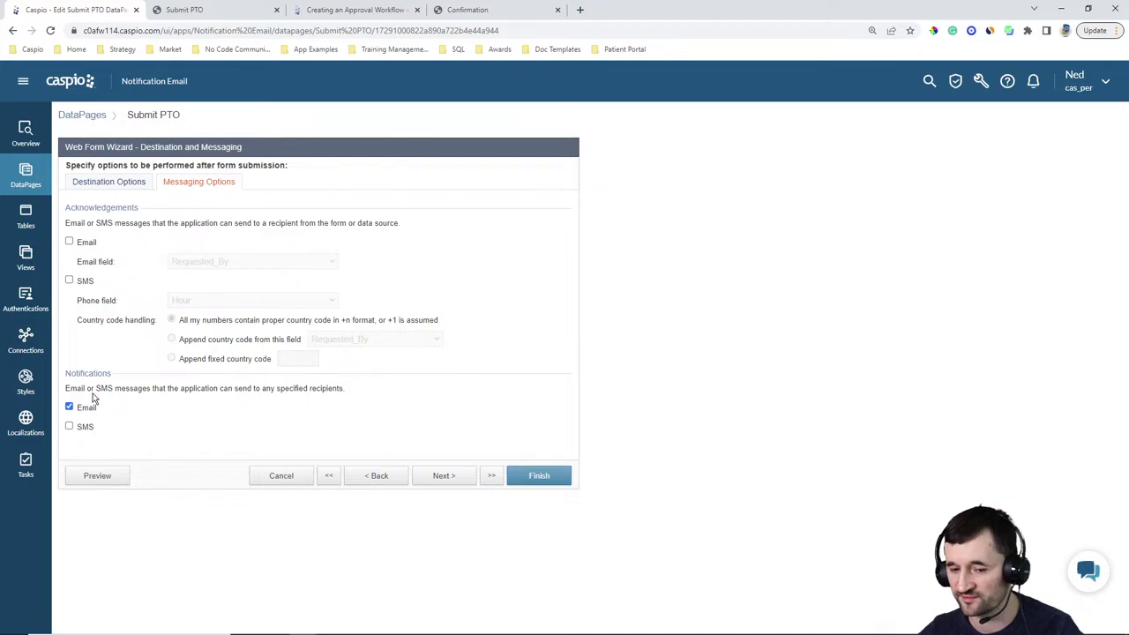
click(371, 477)
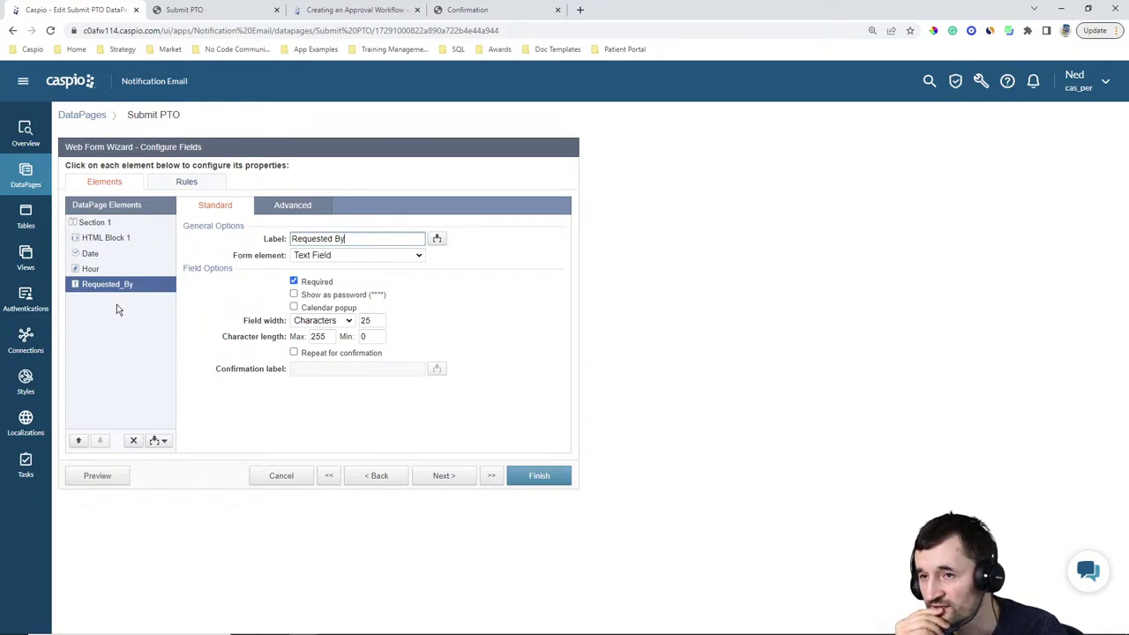
click(439, 475)
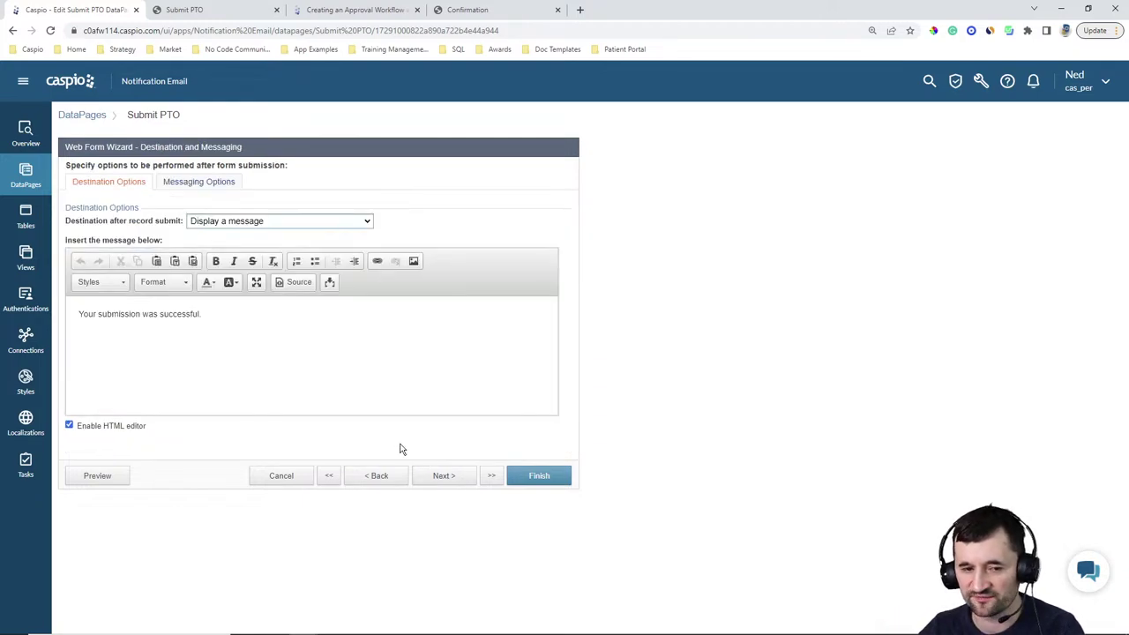
click(208, 184)
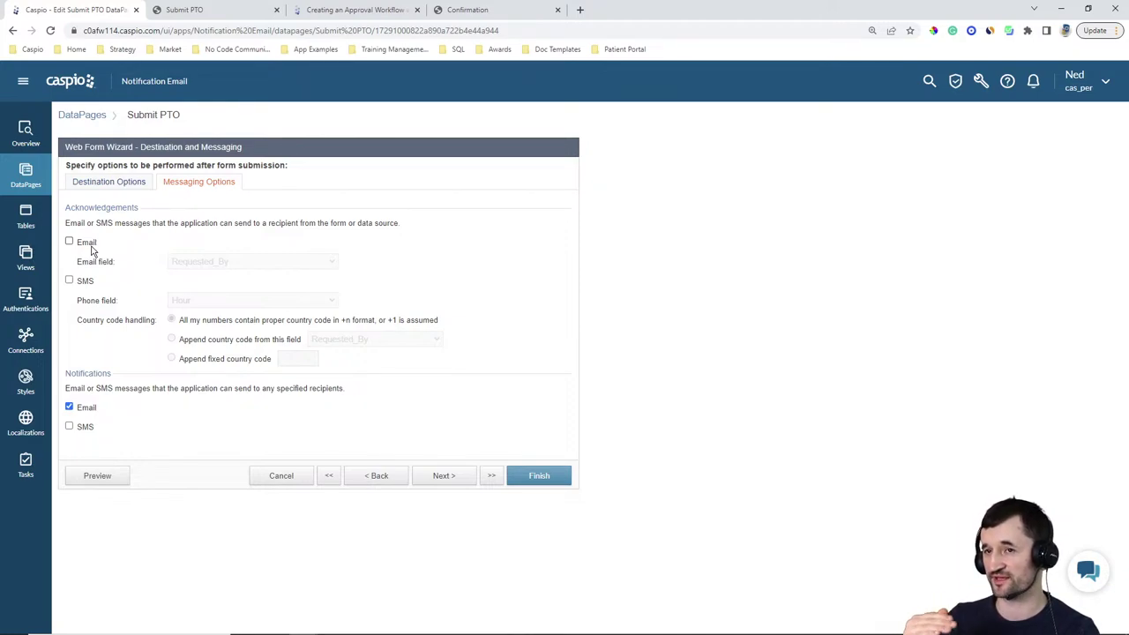
click(360, 478)
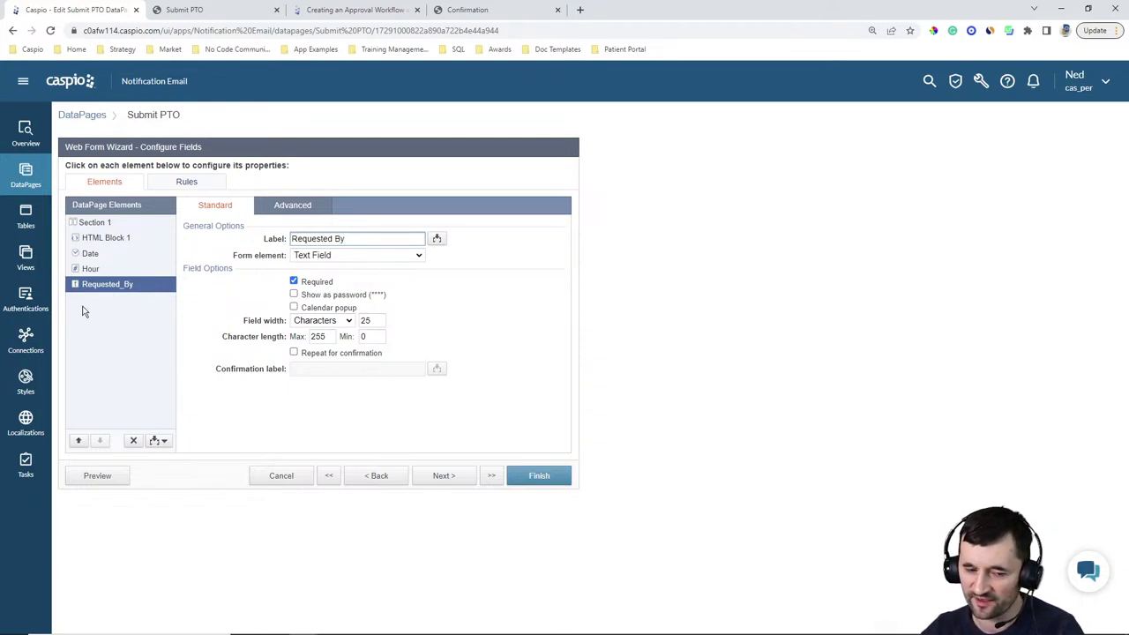
Trial a Virtual1 field as a Cascading Dropdown, delete it, and advance to destination and messaging
click(155, 440)
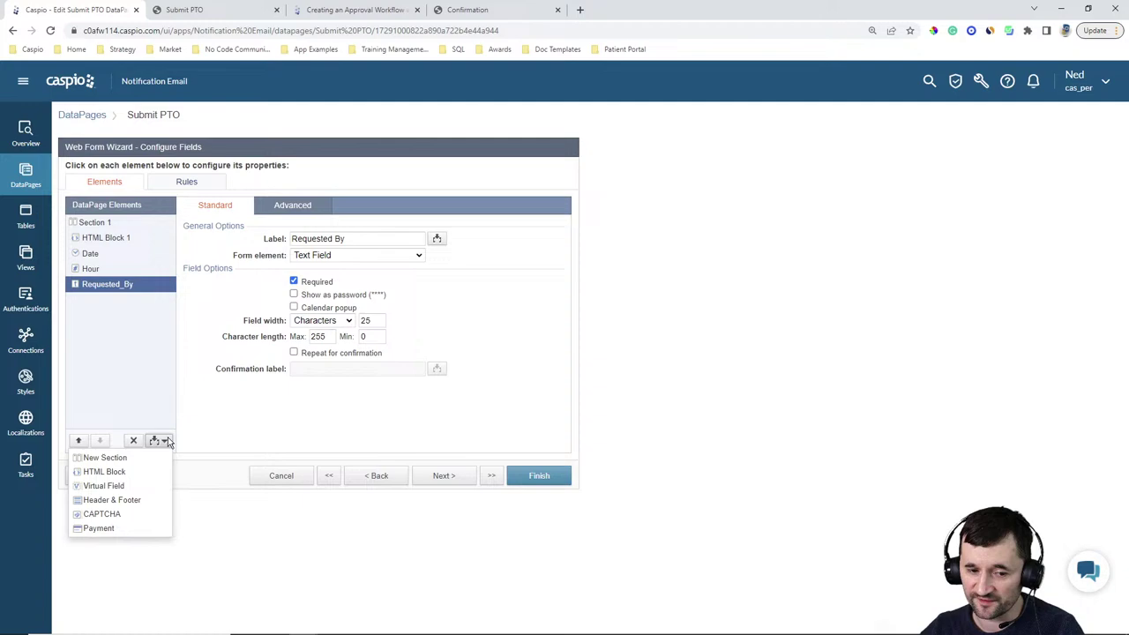
click(133, 490)
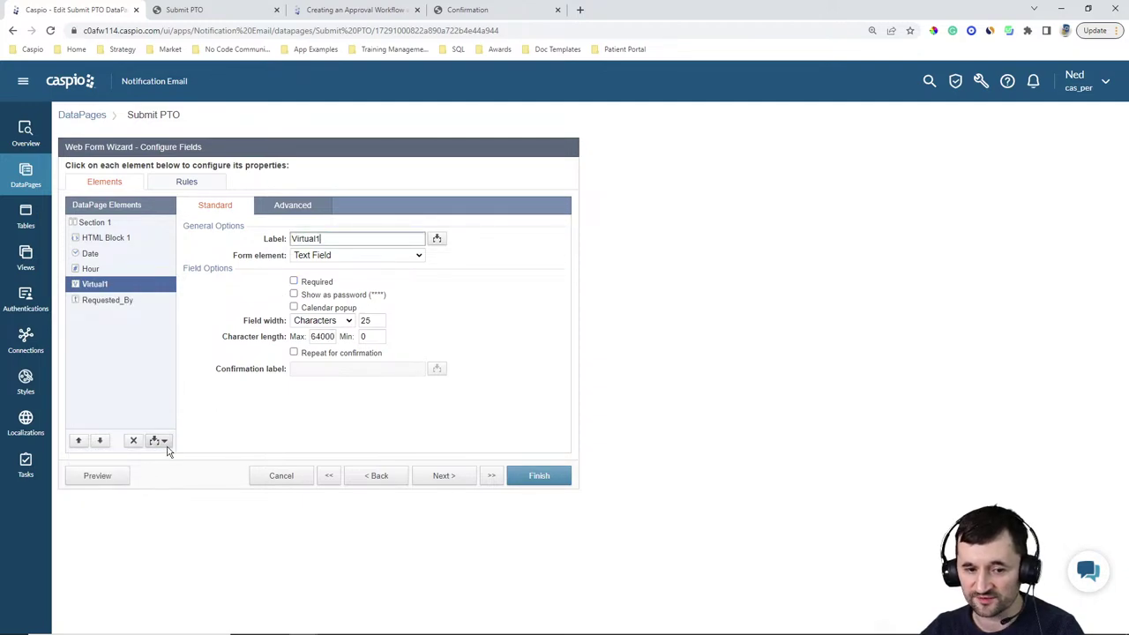
click(107, 441)
click(320, 256)
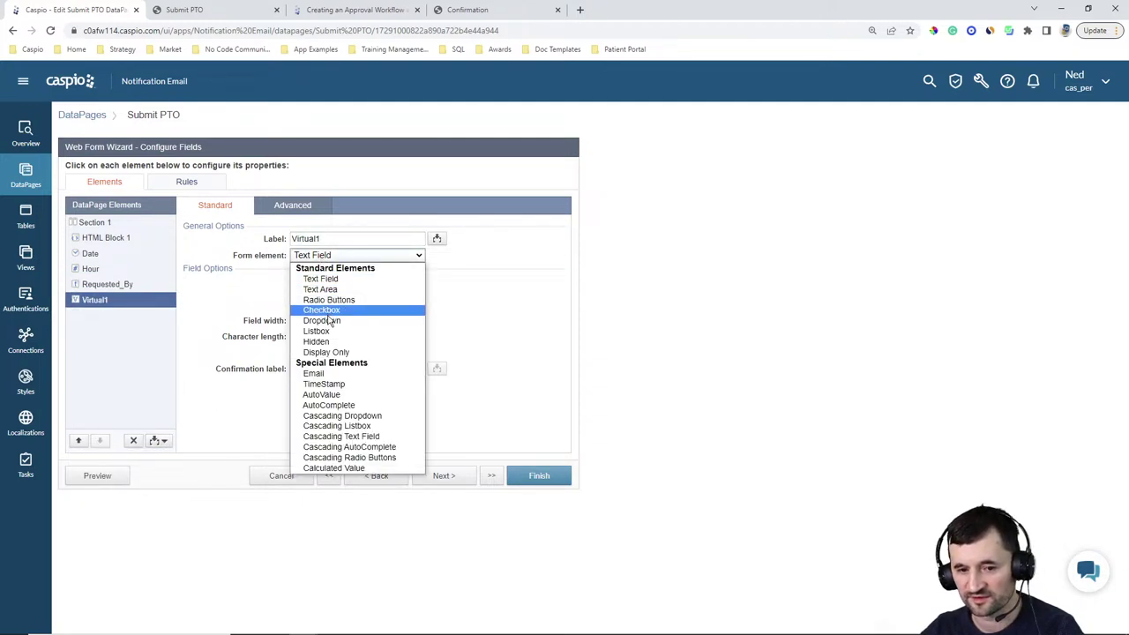
click(343, 416)
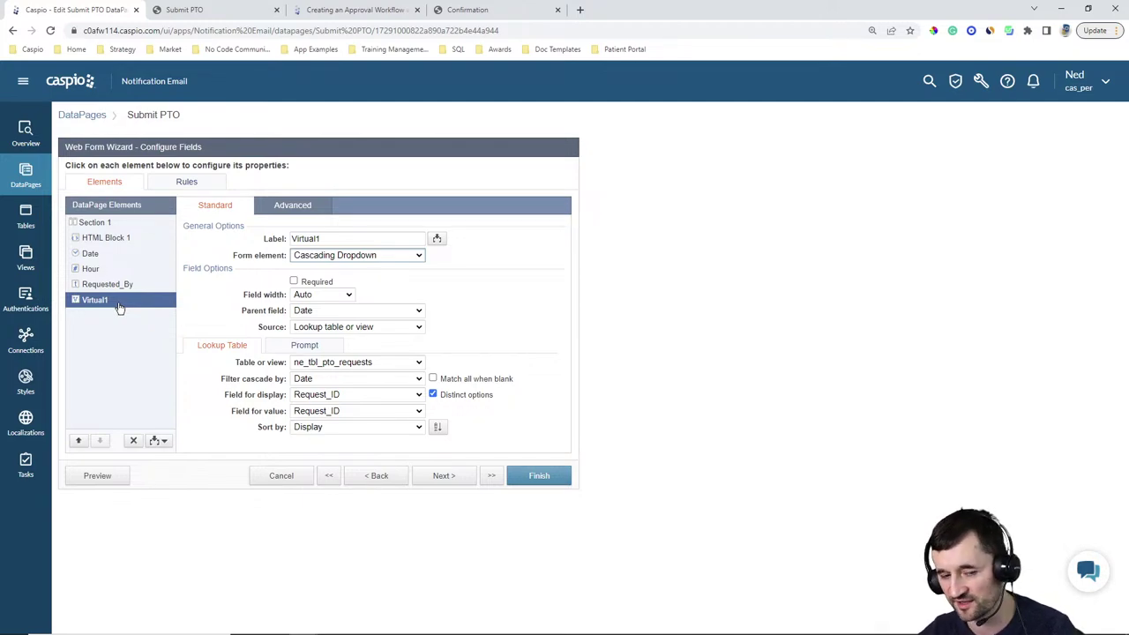
click(133, 441)
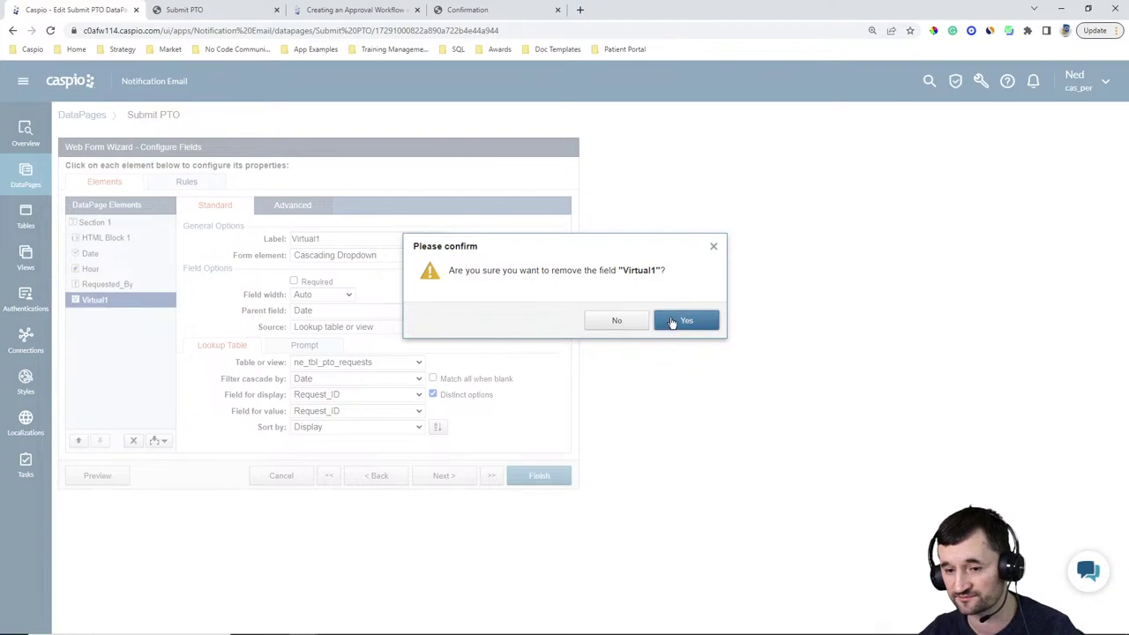
click(686, 320)
click(444, 475)
click(444, 475)
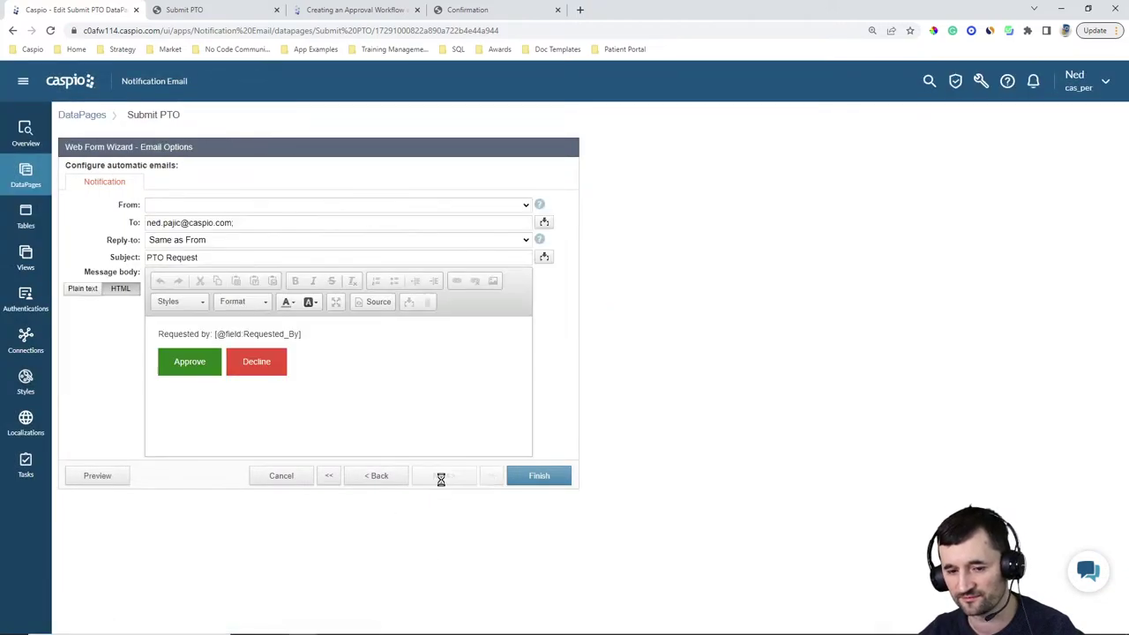
click(392, 476)
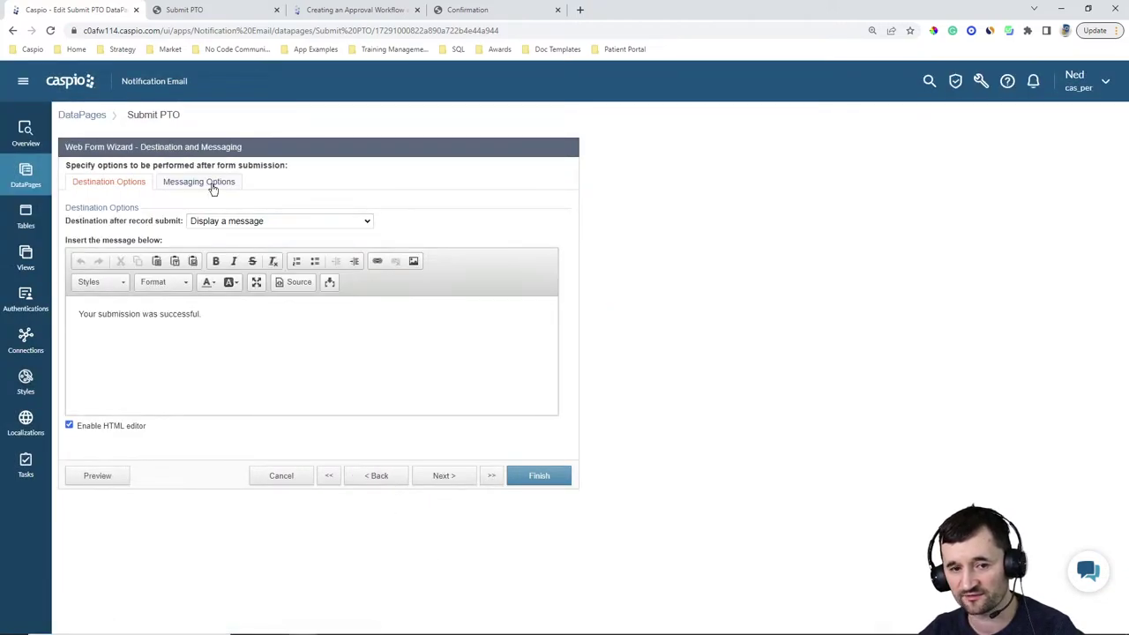
click(210, 182)
click(85, 241)
click(210, 265)
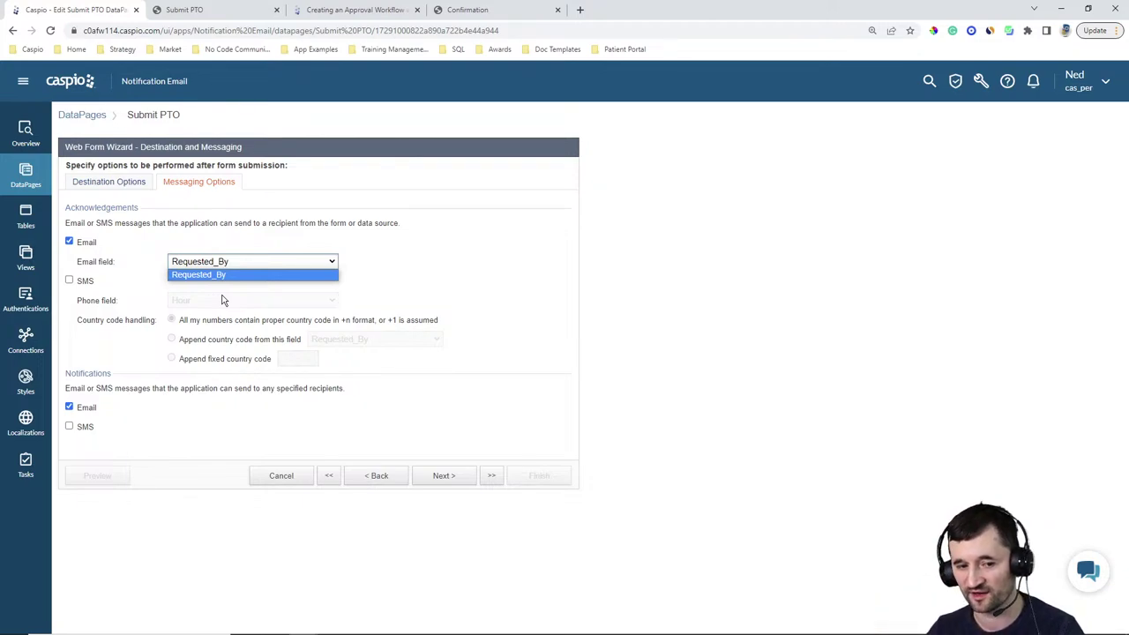
click(69, 241)
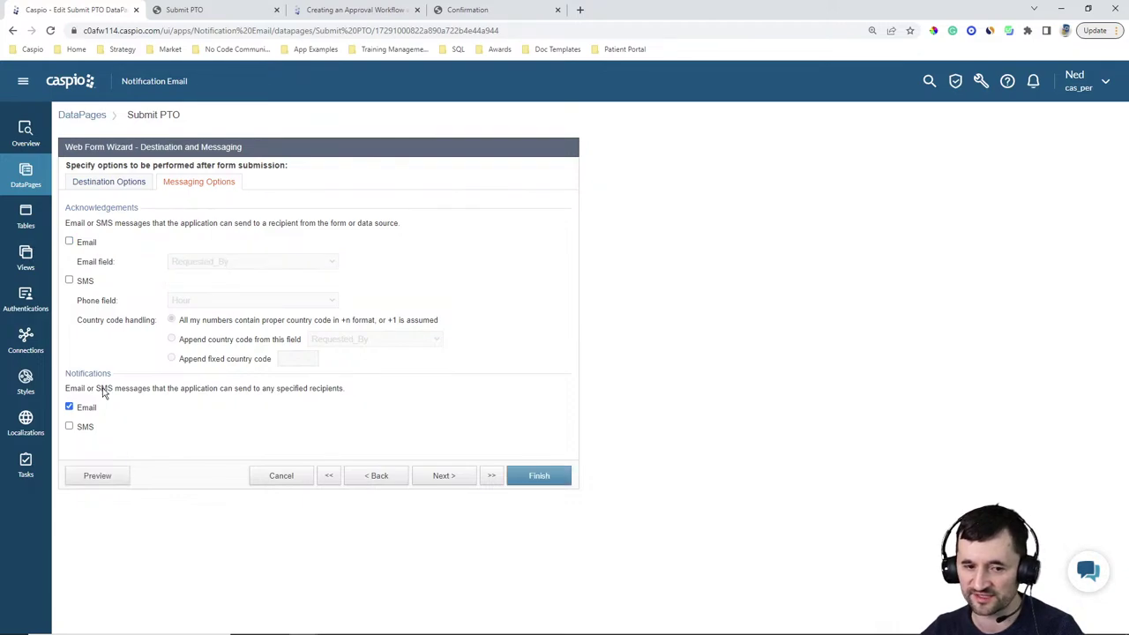
click(445, 476)
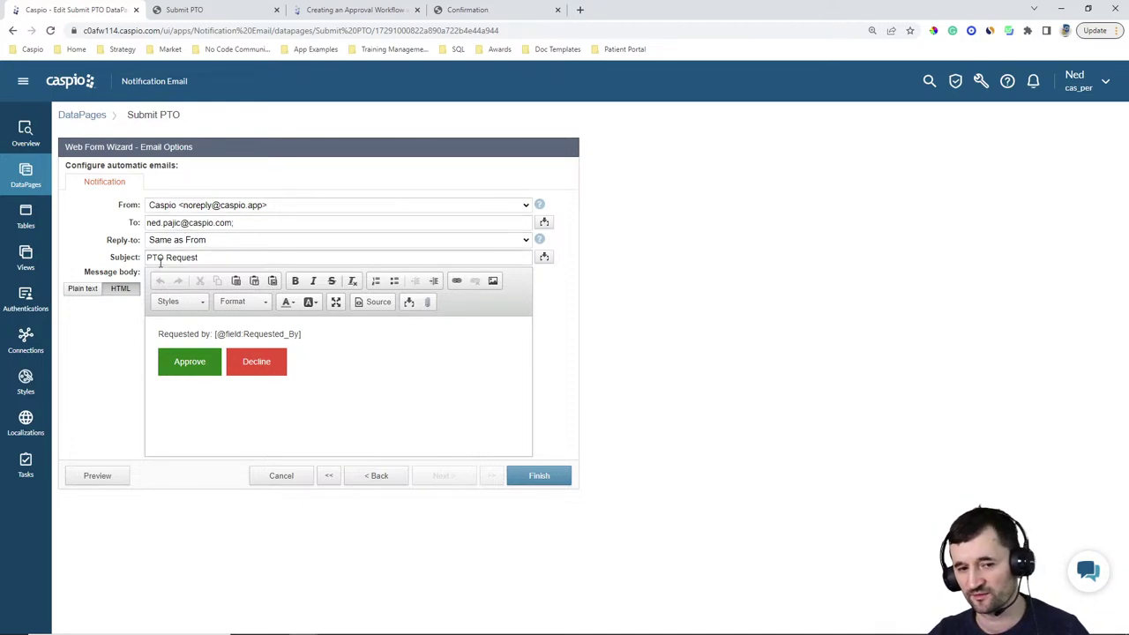
click(365, 14)
scroll(849, 283, down, 6)
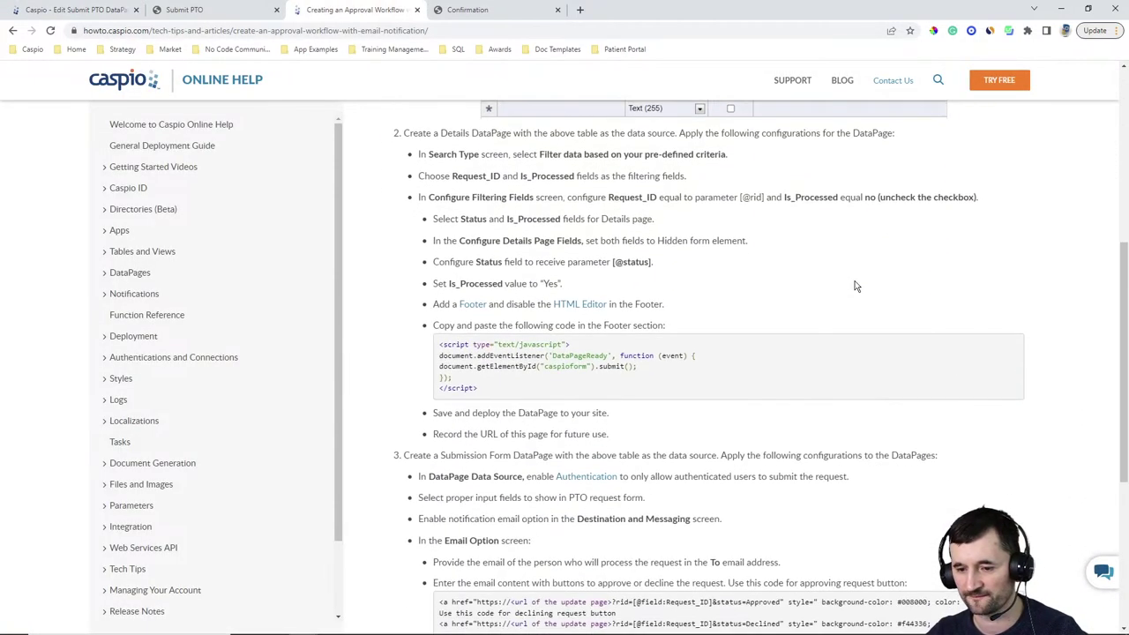
scroll(887, 283, down, 2)
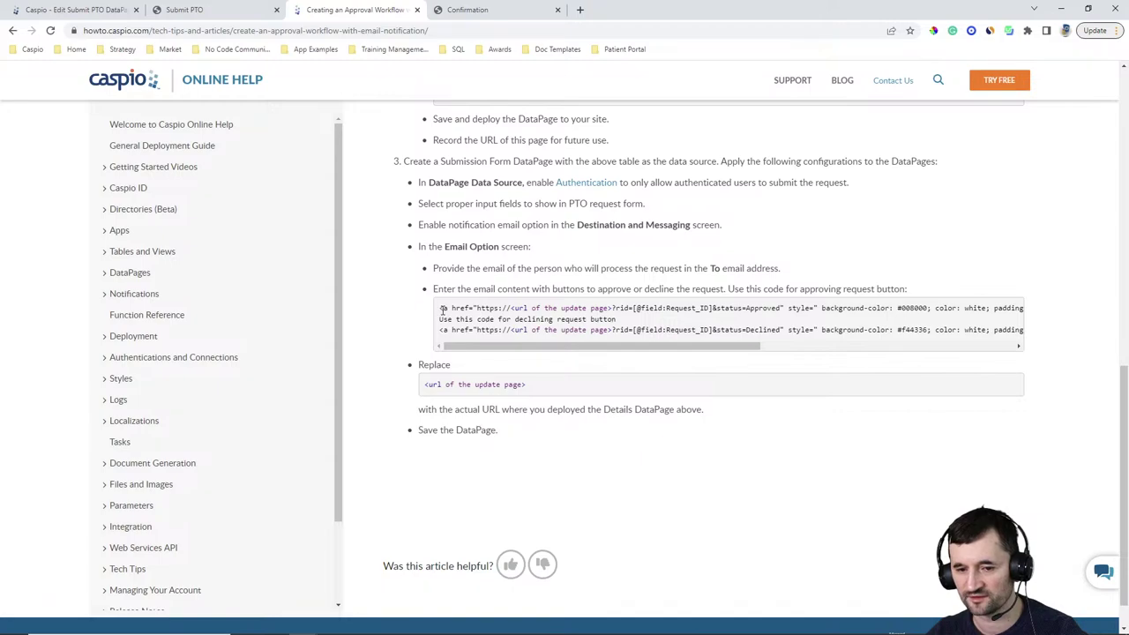
drag(440, 309, 1030, 296)
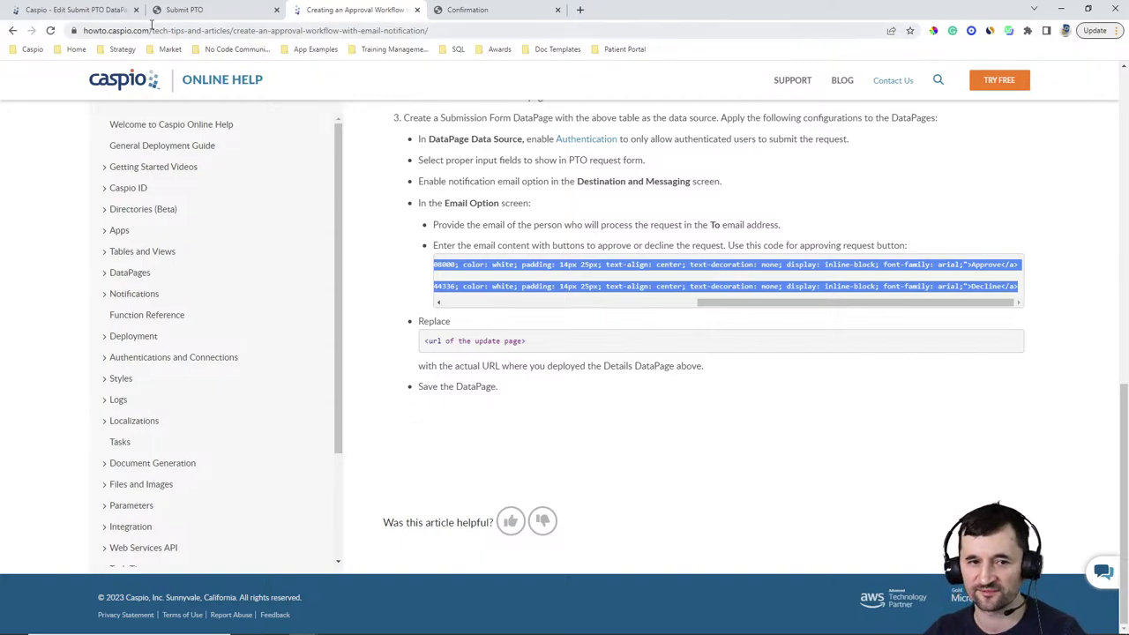
click(93, 10)
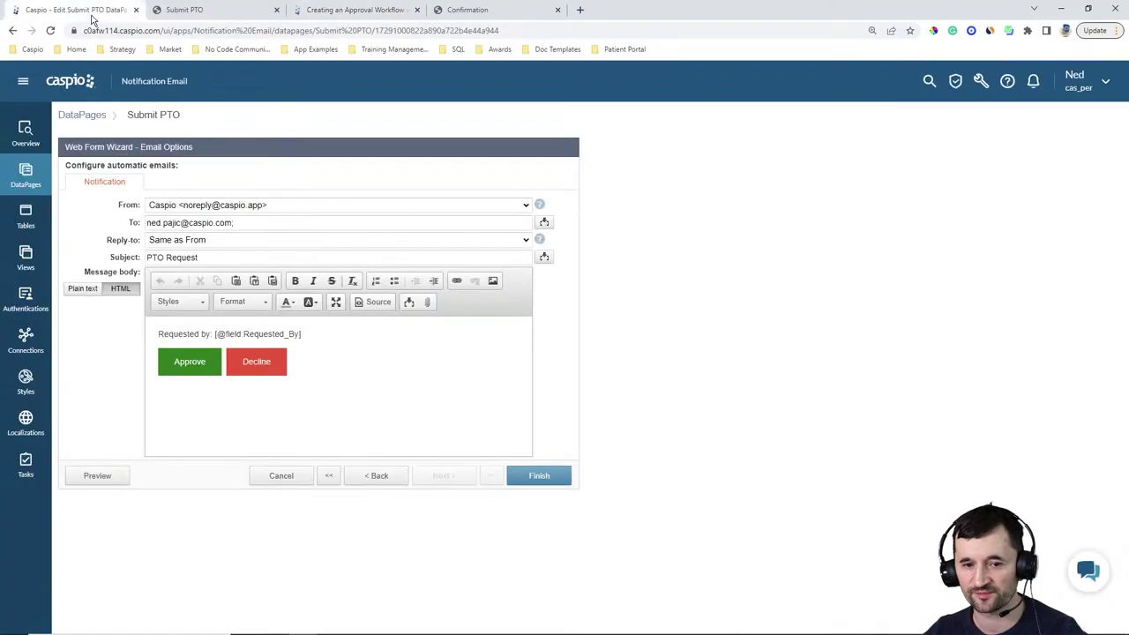
Inspect the message body's HTML source and insertable fields, then convert the body to plain text
click(375, 303)
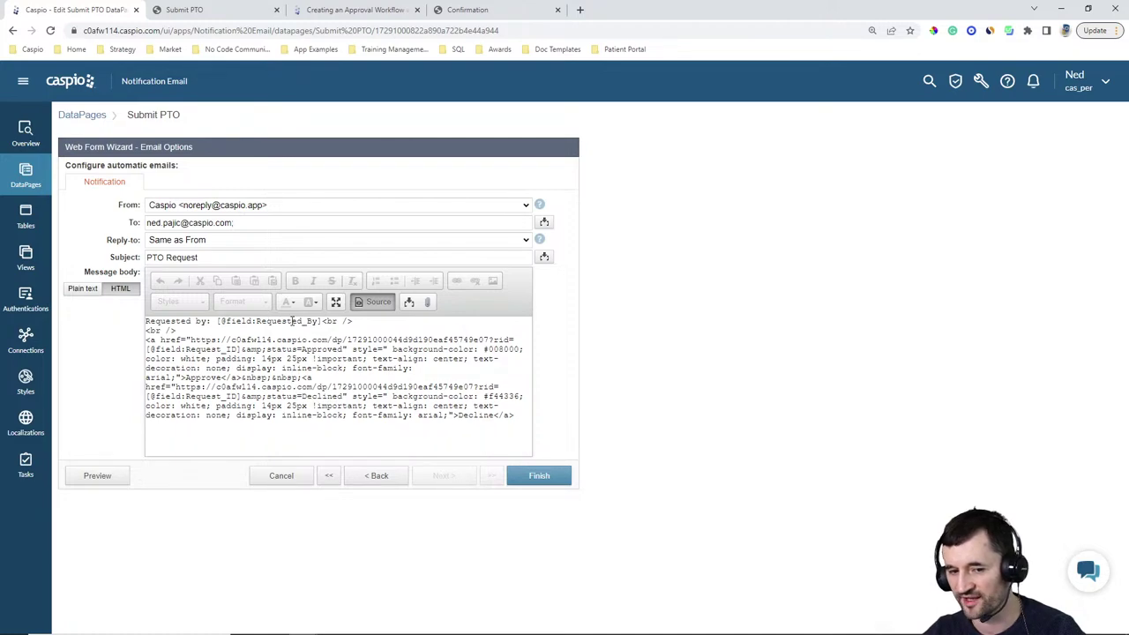
click(410, 302)
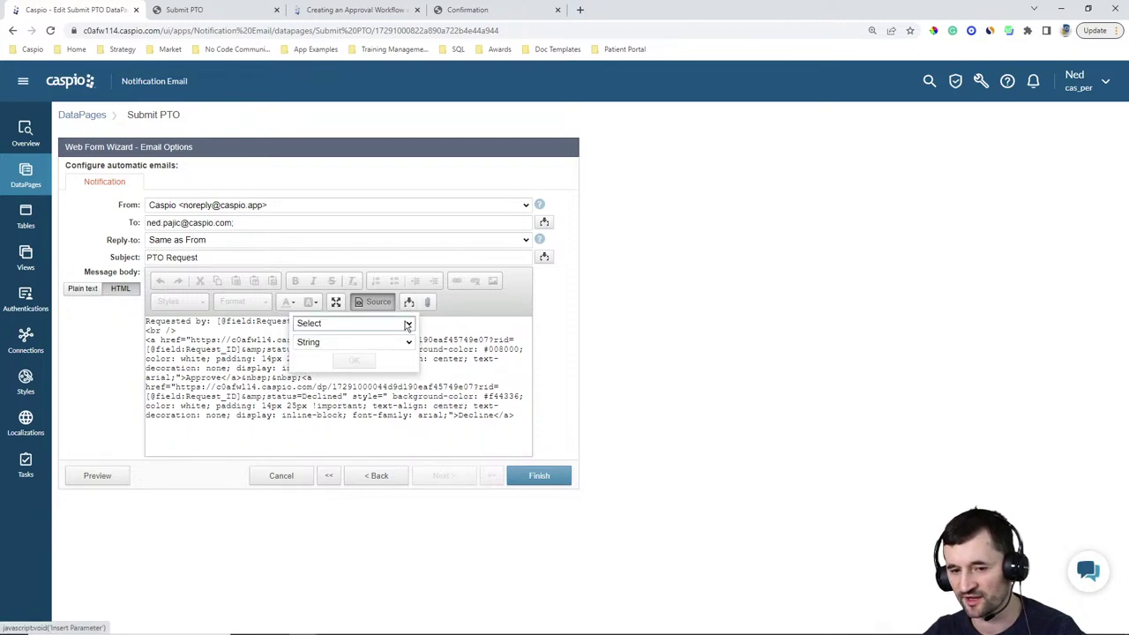
click(408, 325)
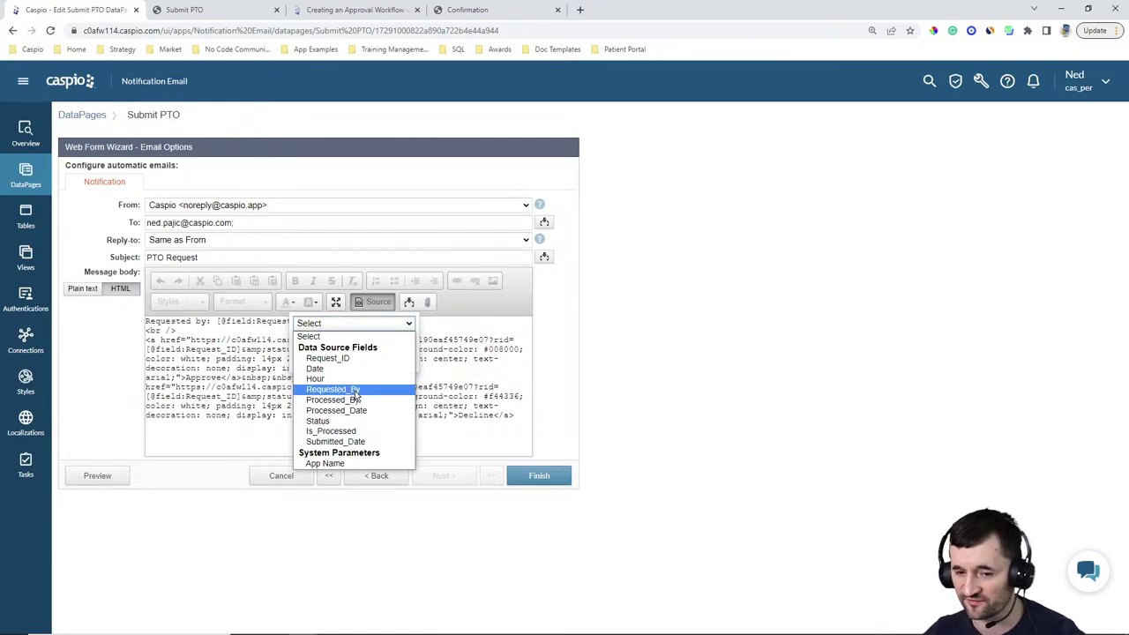
click(626, 379)
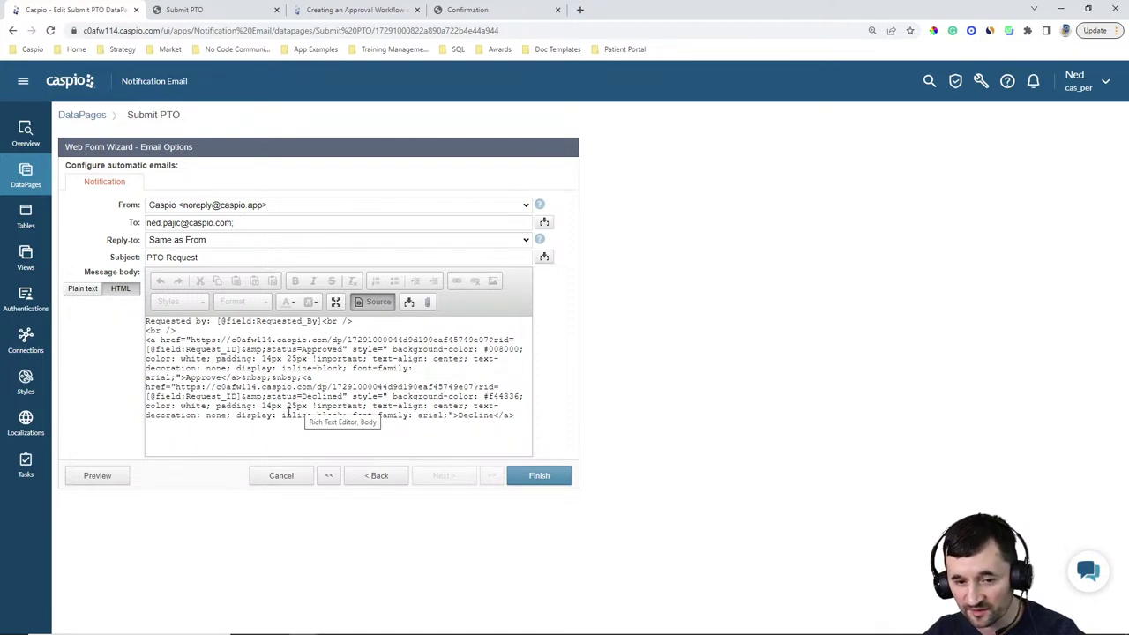
drag(301, 397, 345, 398)
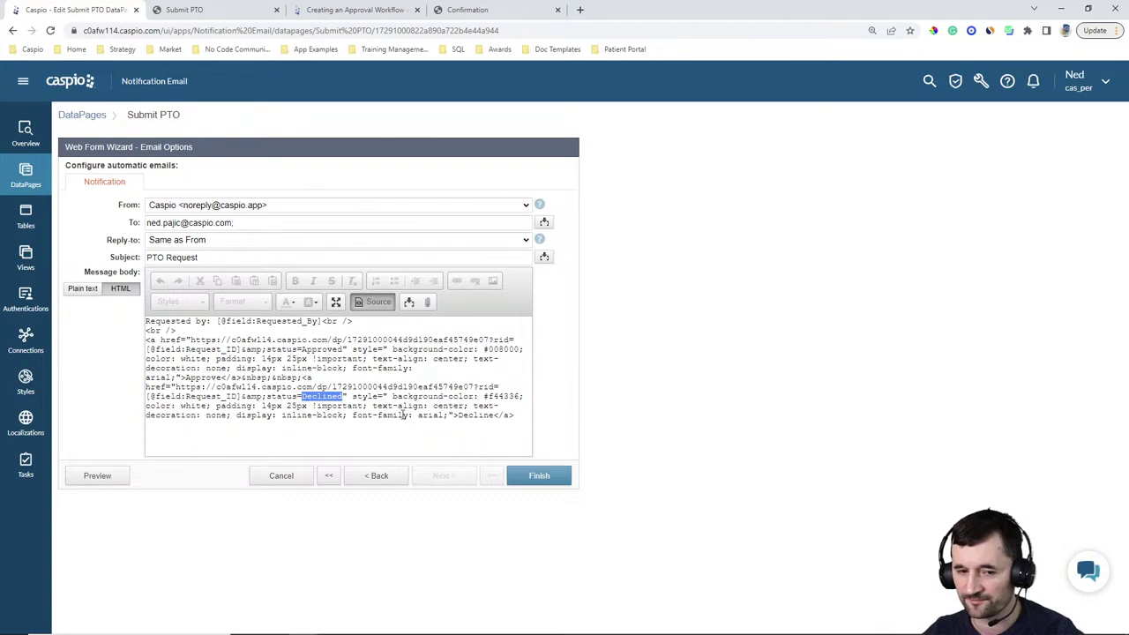
click(83, 288)
click(683, 325)
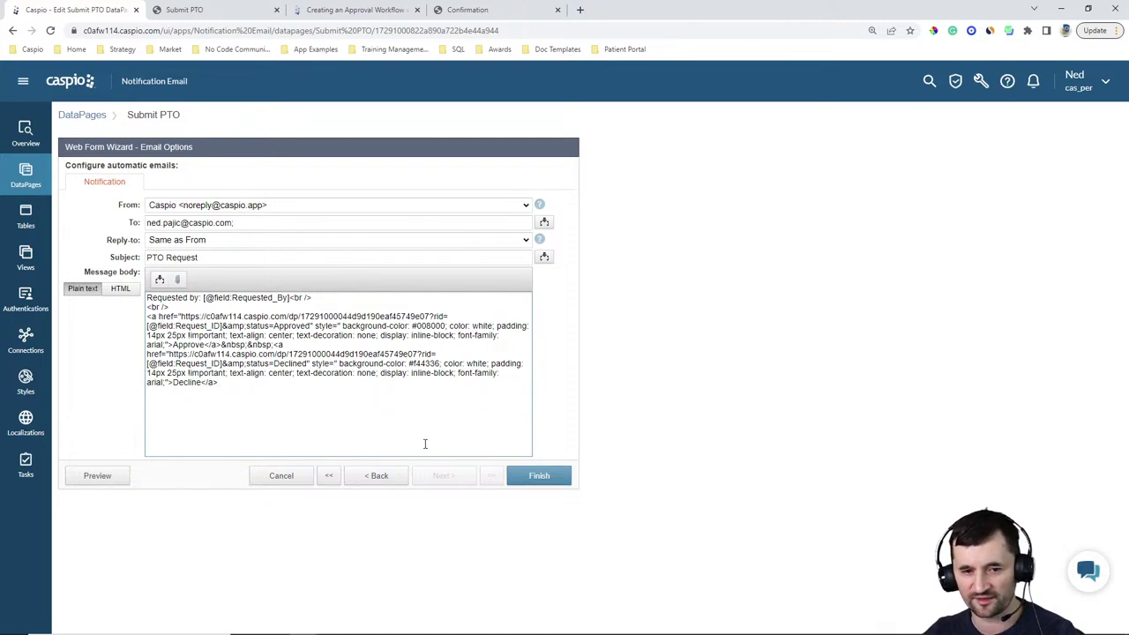
Finish Submit PTO, reopen it, switch the notification body back to HTML, and finish again
click(539, 478)
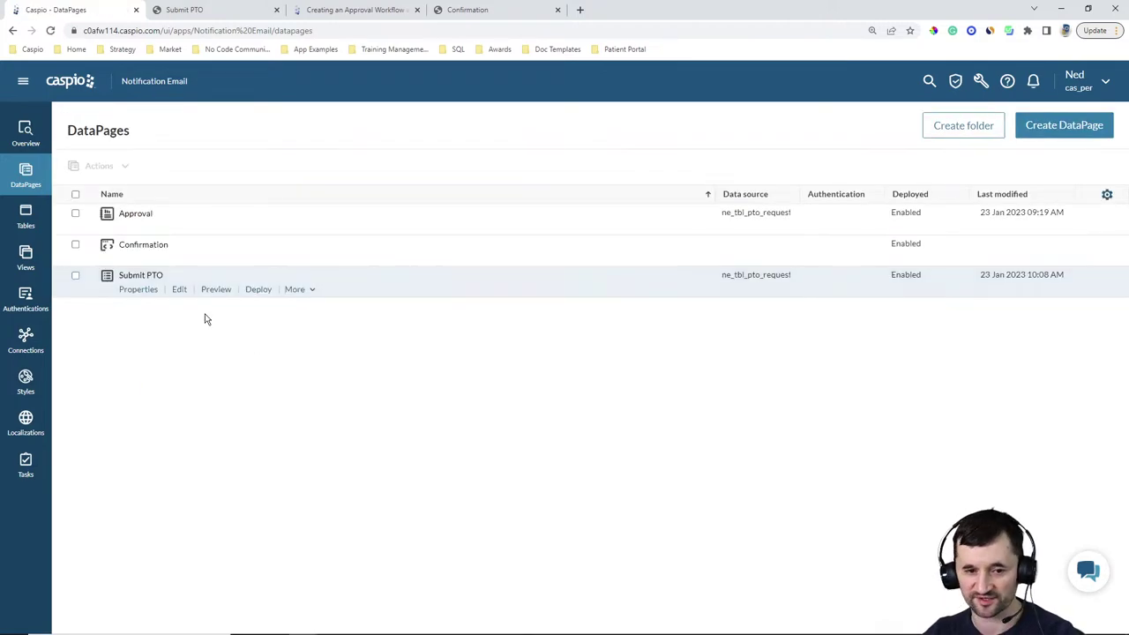
click(180, 293)
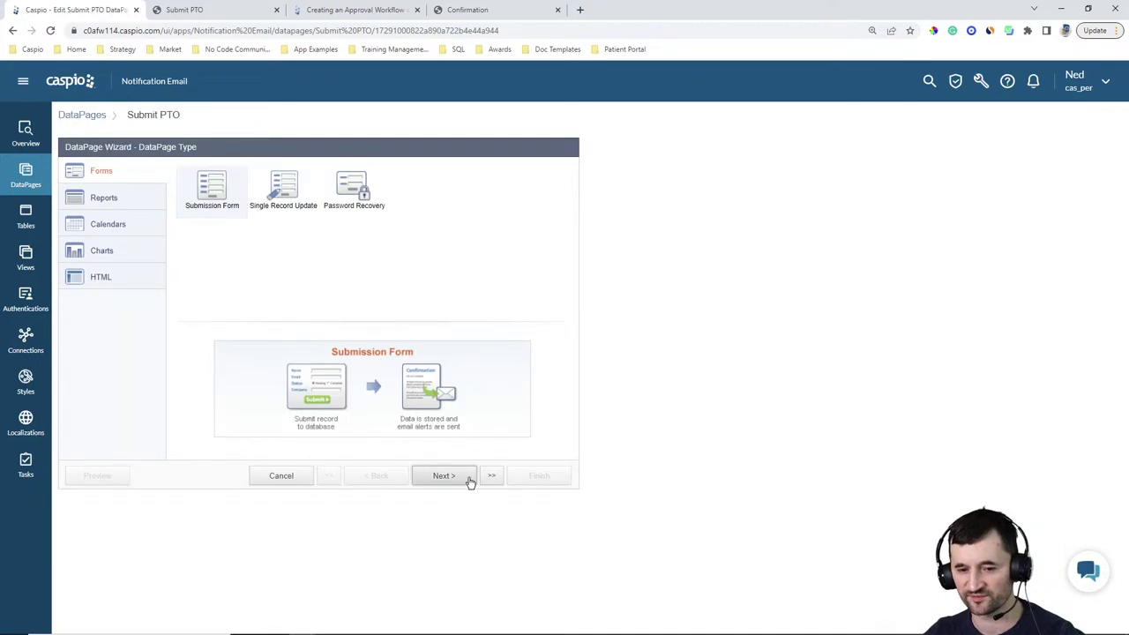
click(456, 479)
click(456, 480)
click(456, 479)
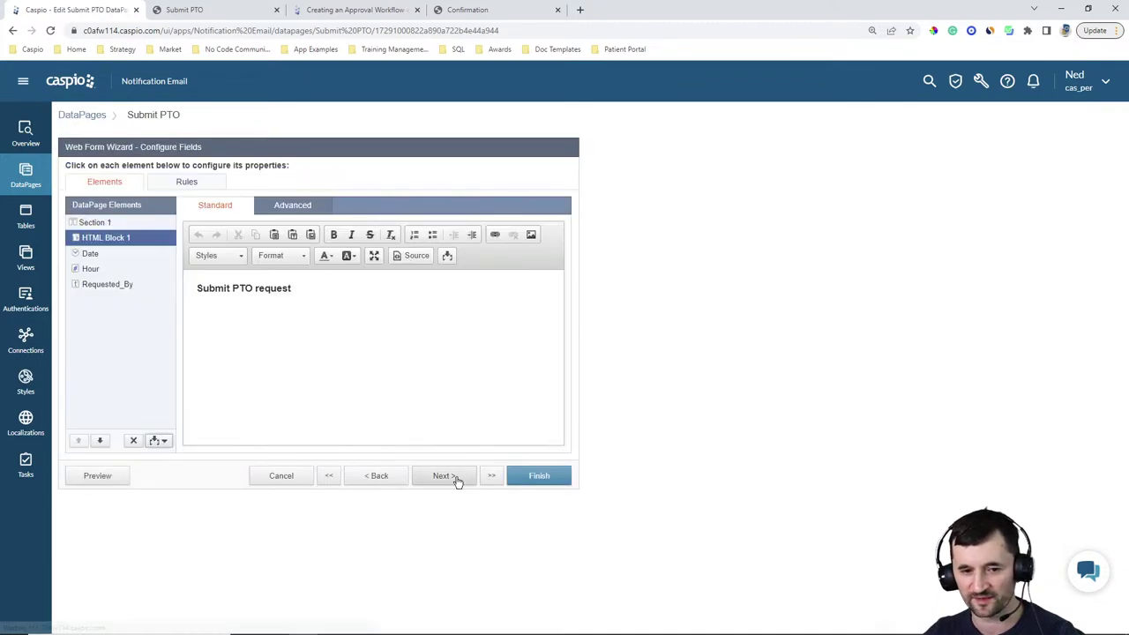
click(456, 479)
click(456, 479)
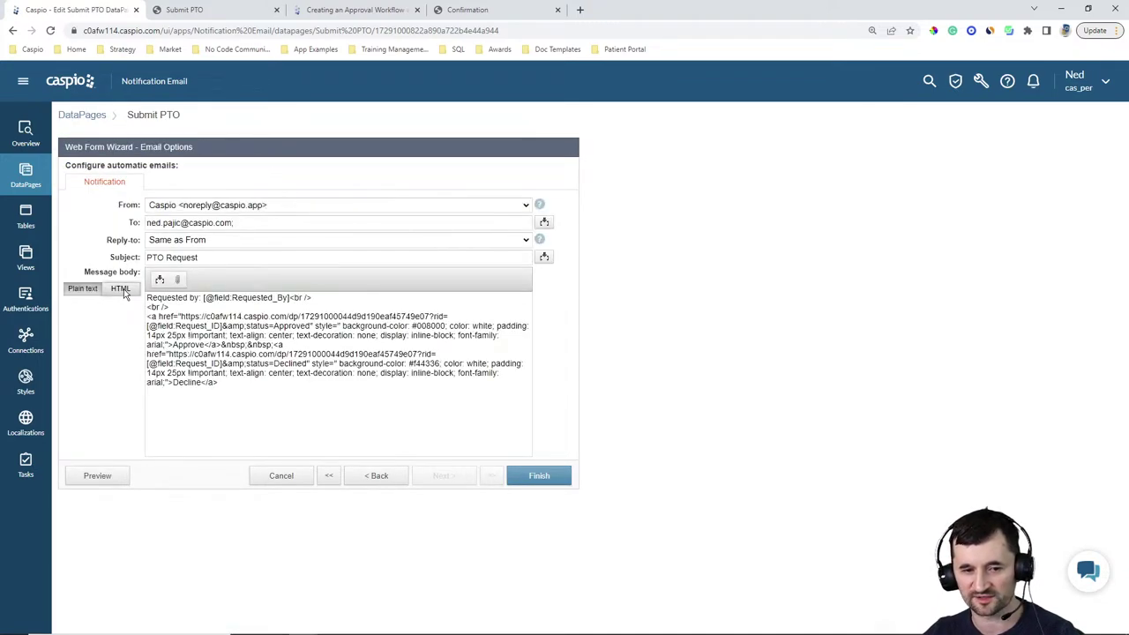
click(120, 288)
click(556, 477)
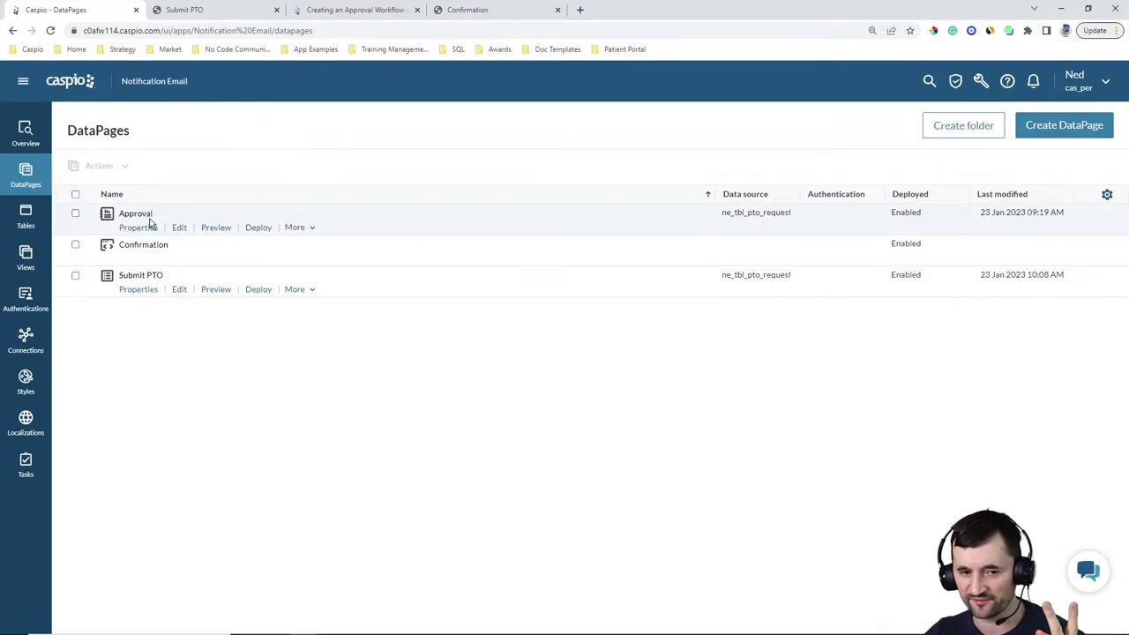
Open the Approval DataPage and advance through data source and search type to filtering fields
click(177, 228)
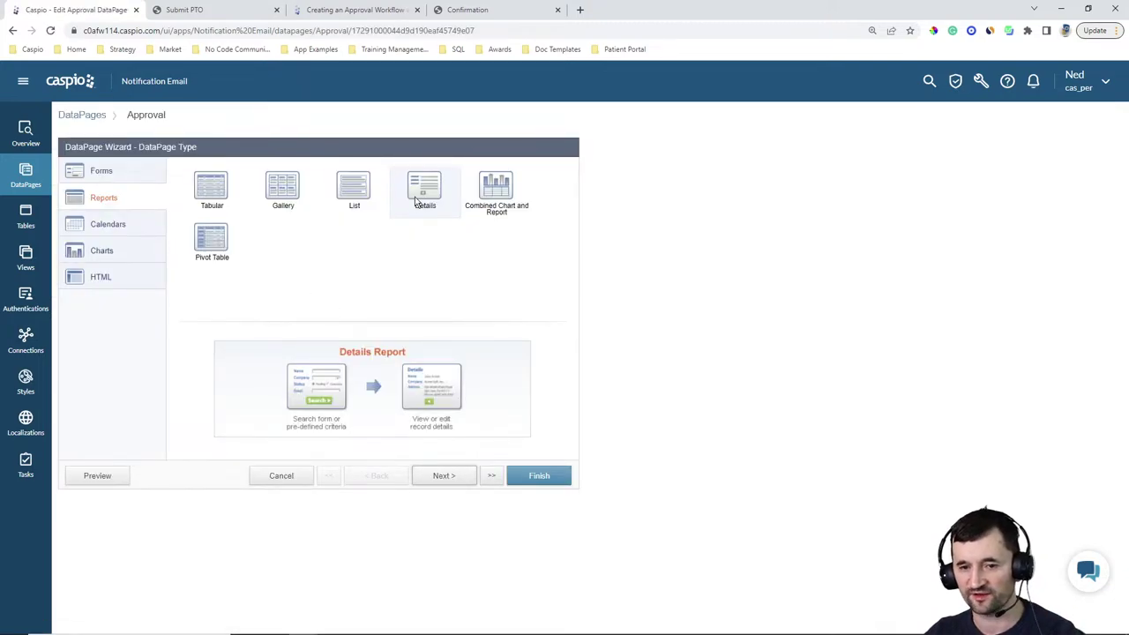
click(444, 479)
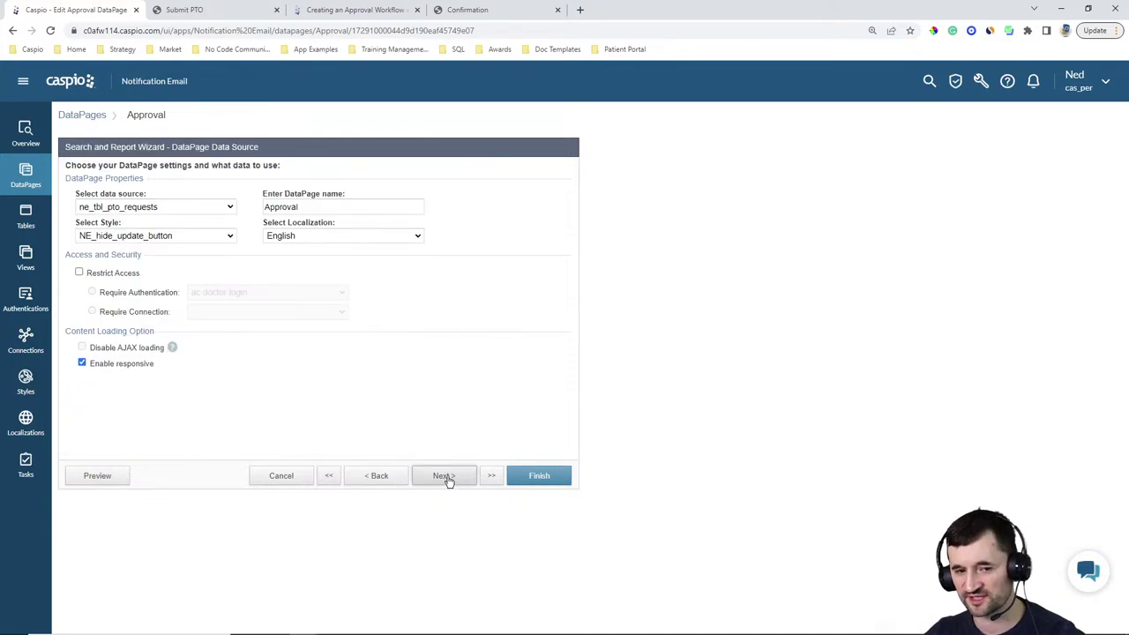
click(444, 478)
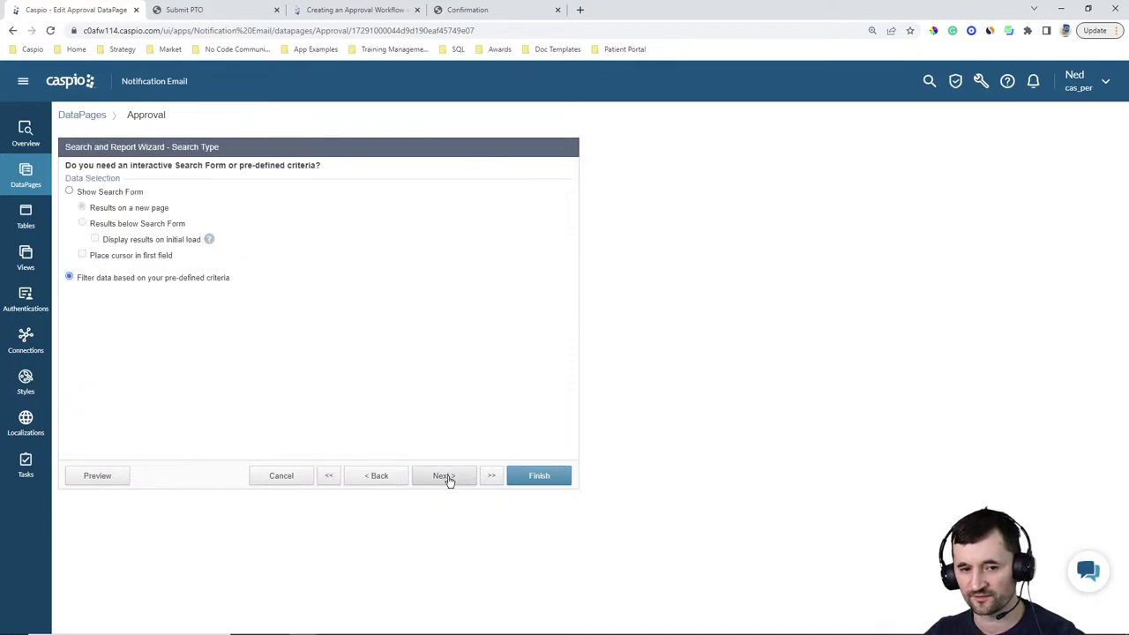
click(443, 476)
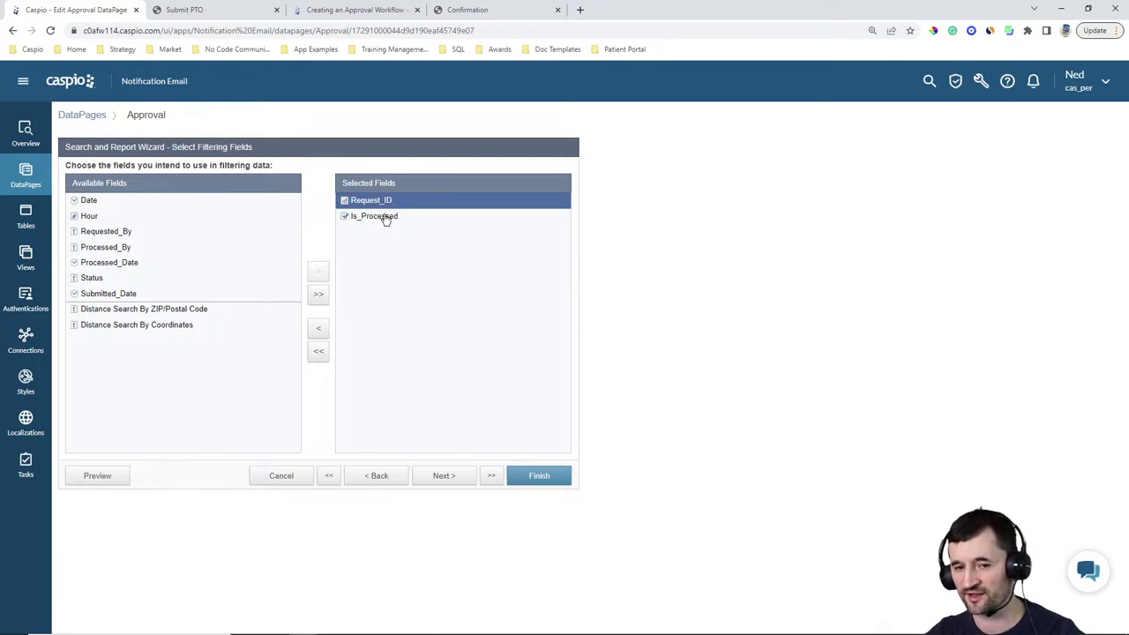
click(445, 477)
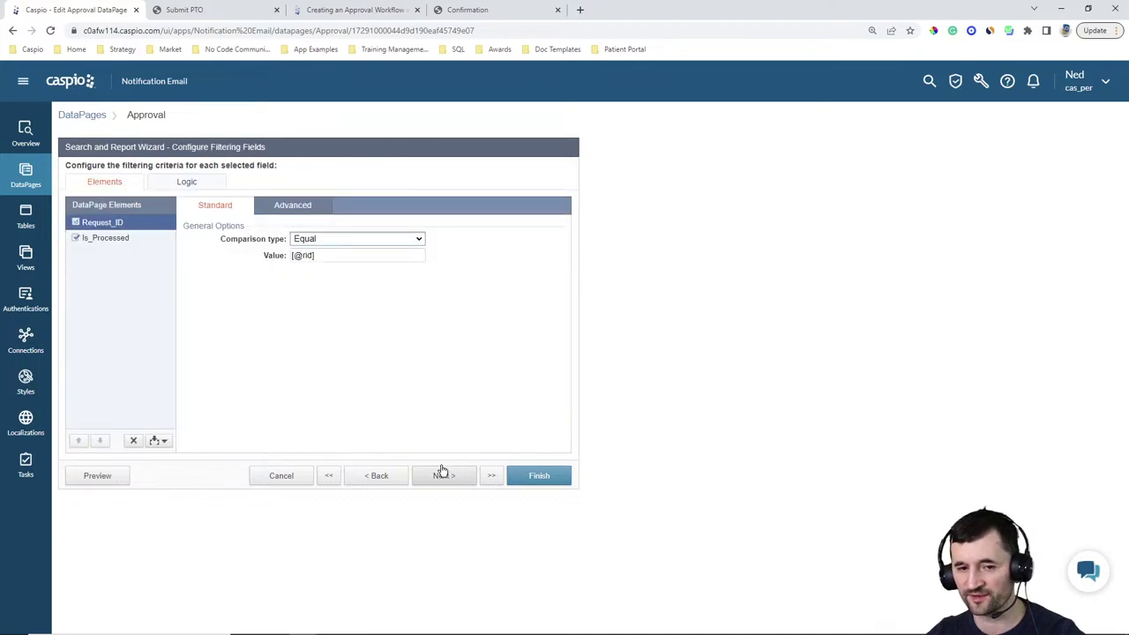
click(113, 241)
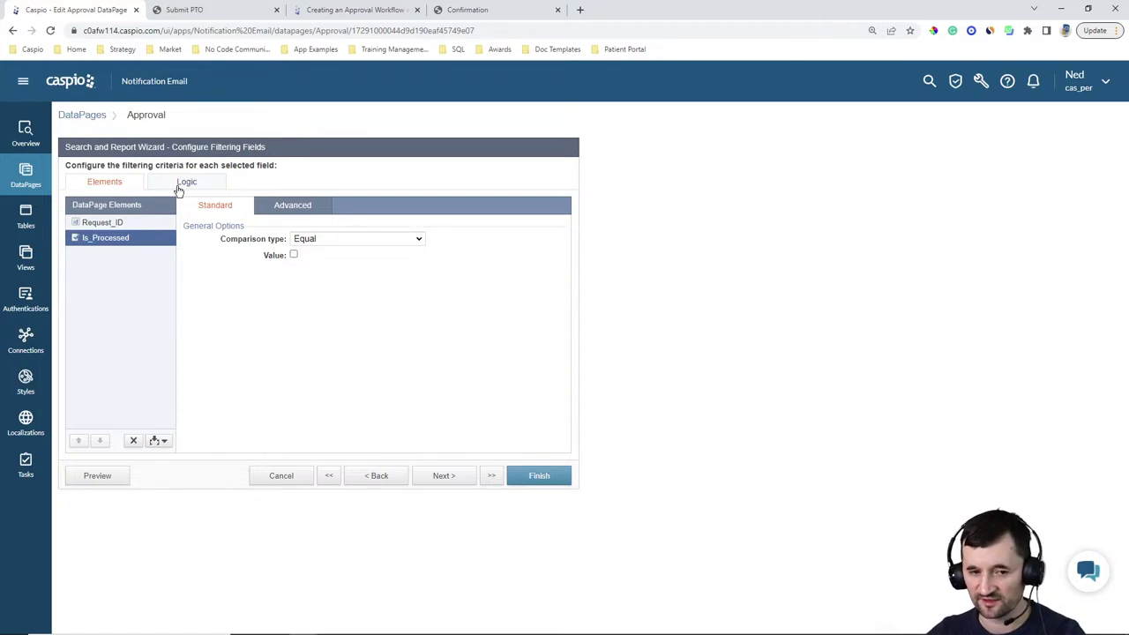
click(115, 226)
click(292, 207)
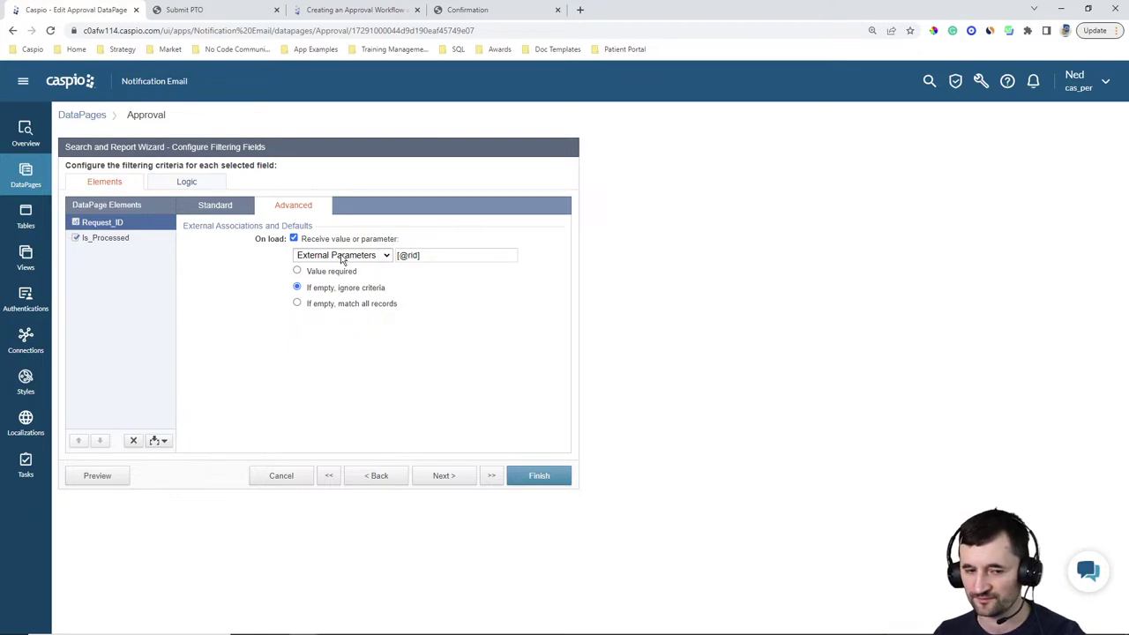
click(445, 477)
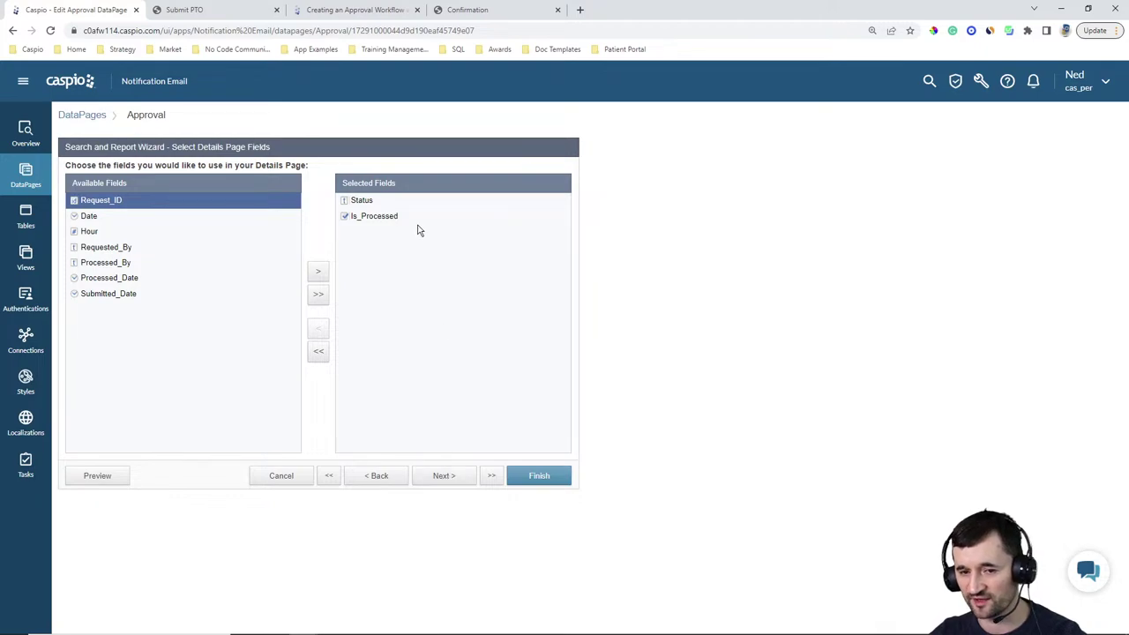
click(446, 476)
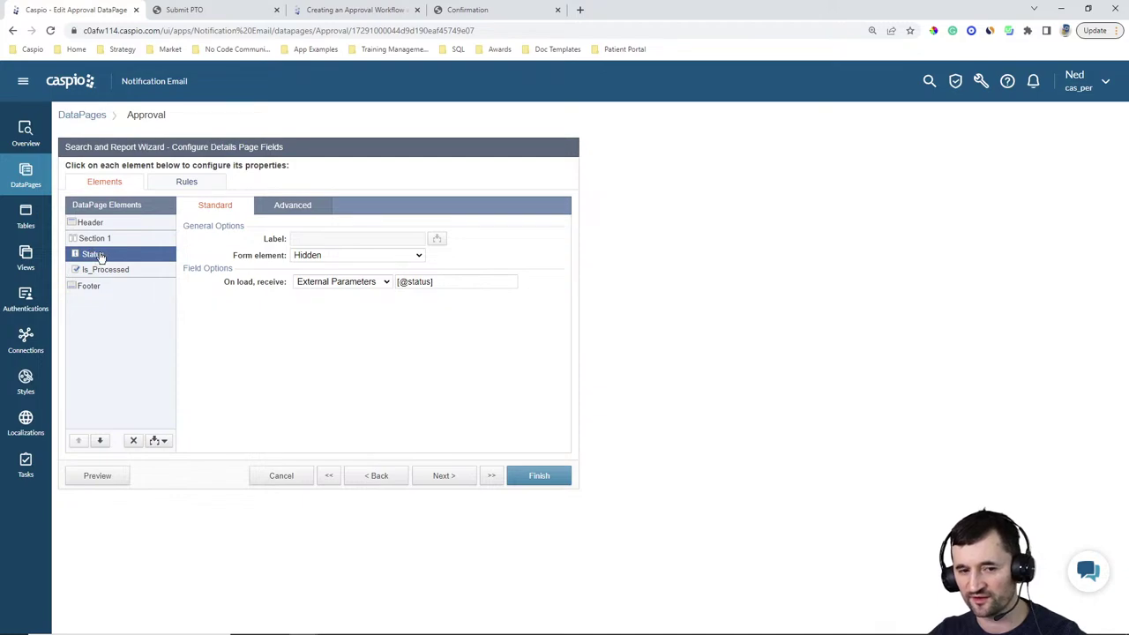
click(294, 204)
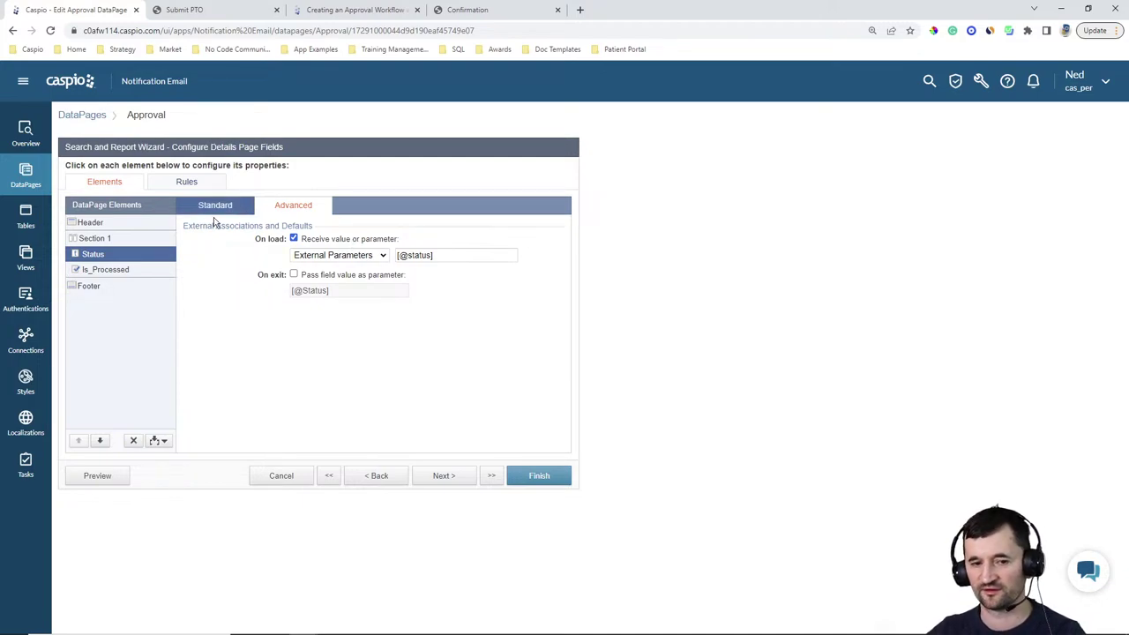
click(104, 269)
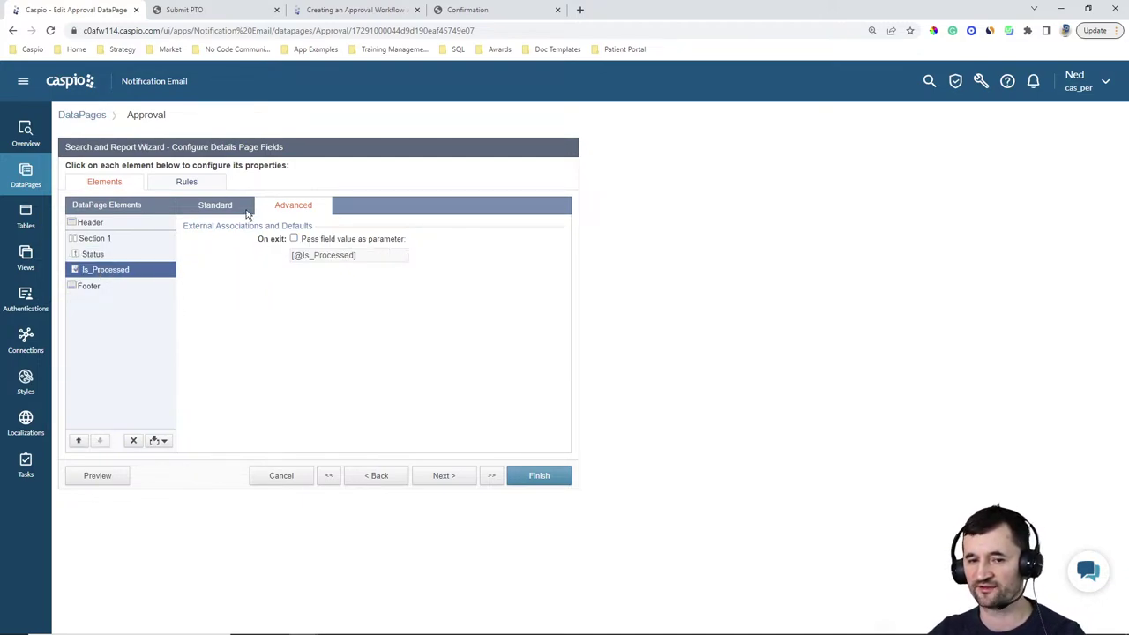
click(246, 212)
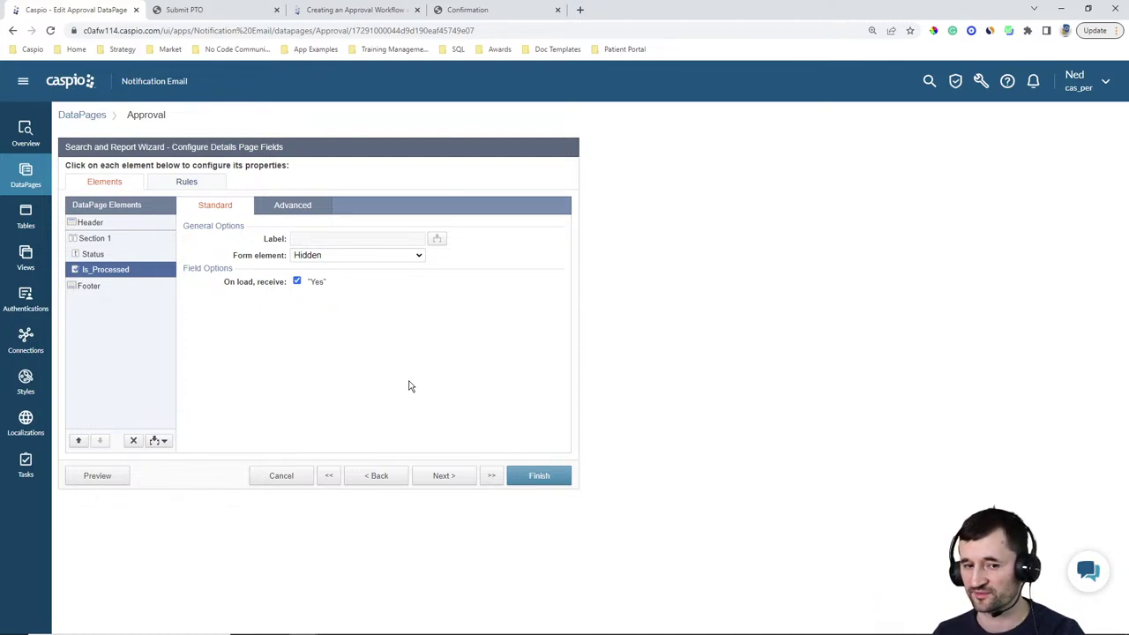
click(111, 288)
click(243, 292)
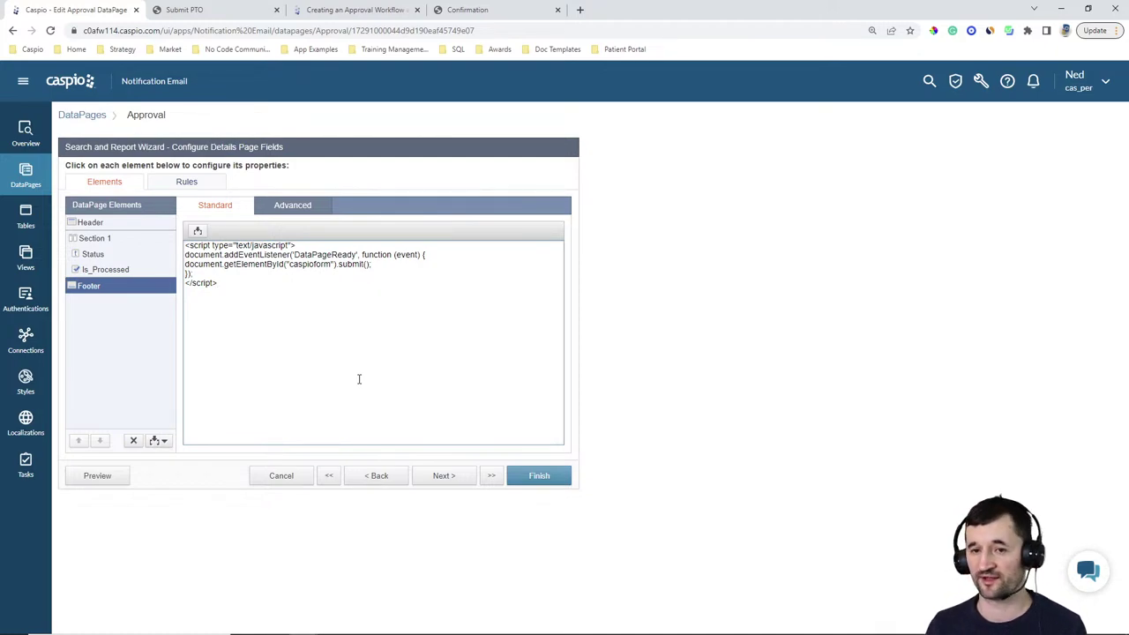
Compare step 2 of the 'Creating an Approval Workflow' help article against the Footer script, then return to the editor
click(351, 10)
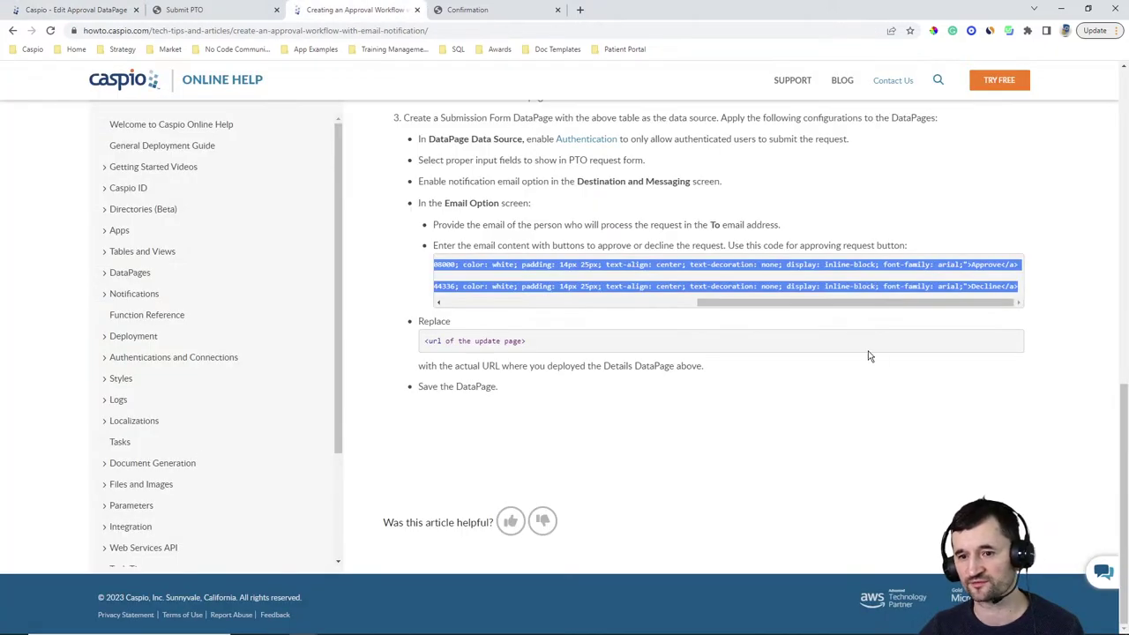
scroll(817, 315, up, 1)
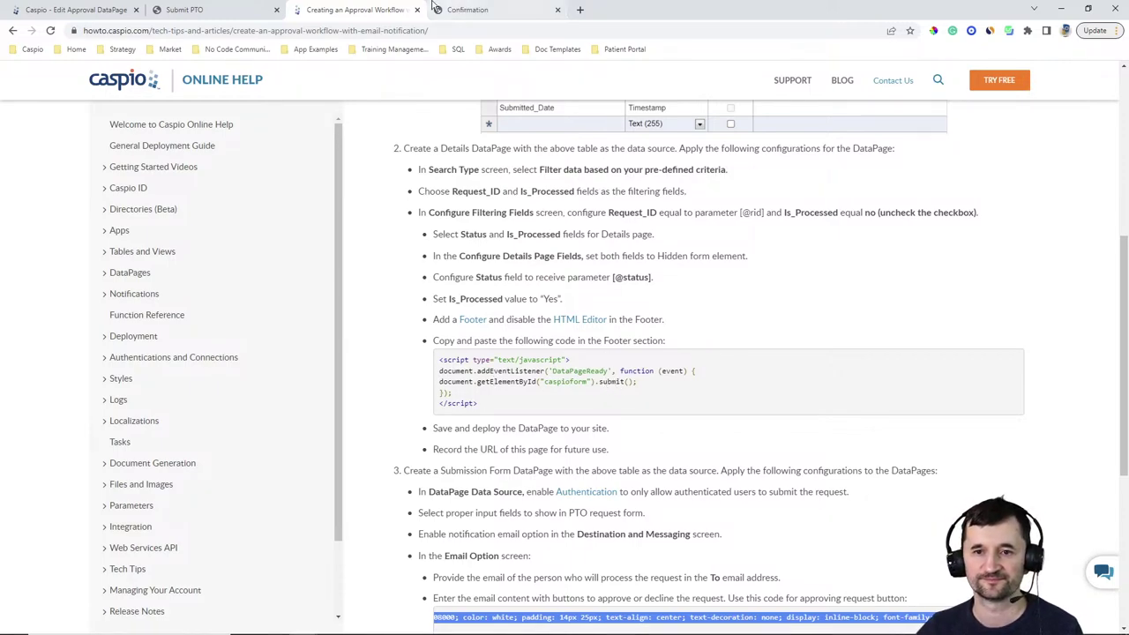
click(75, 9)
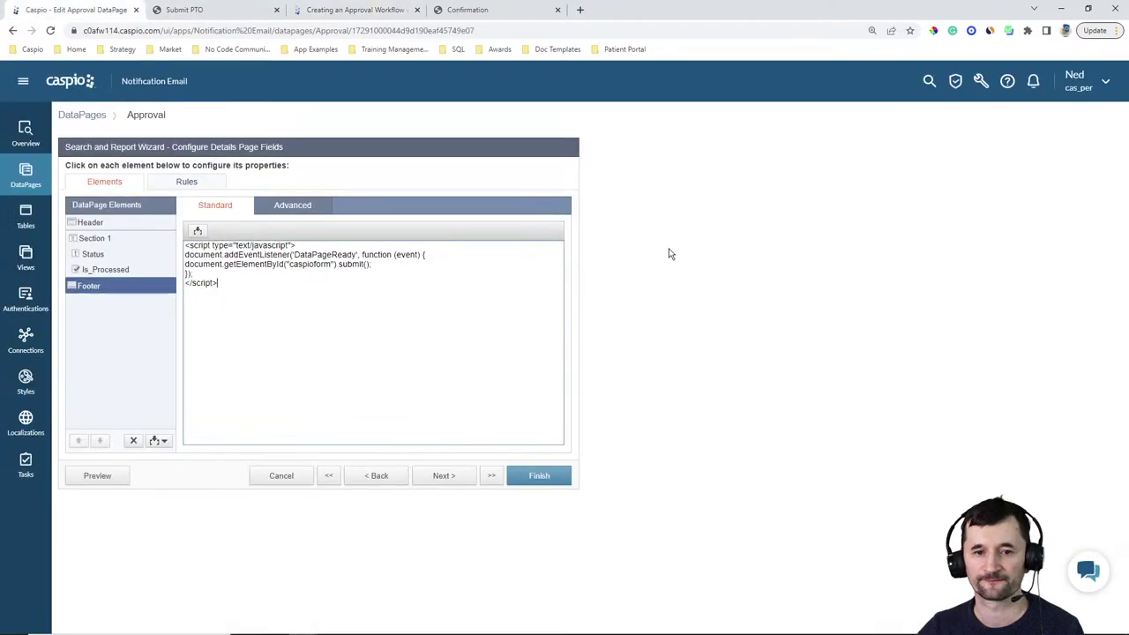
Step through Details Page Options and Destination and Messaging, keeping the go-to-new-page URL, and finish the Approval DataPage
click(444, 476)
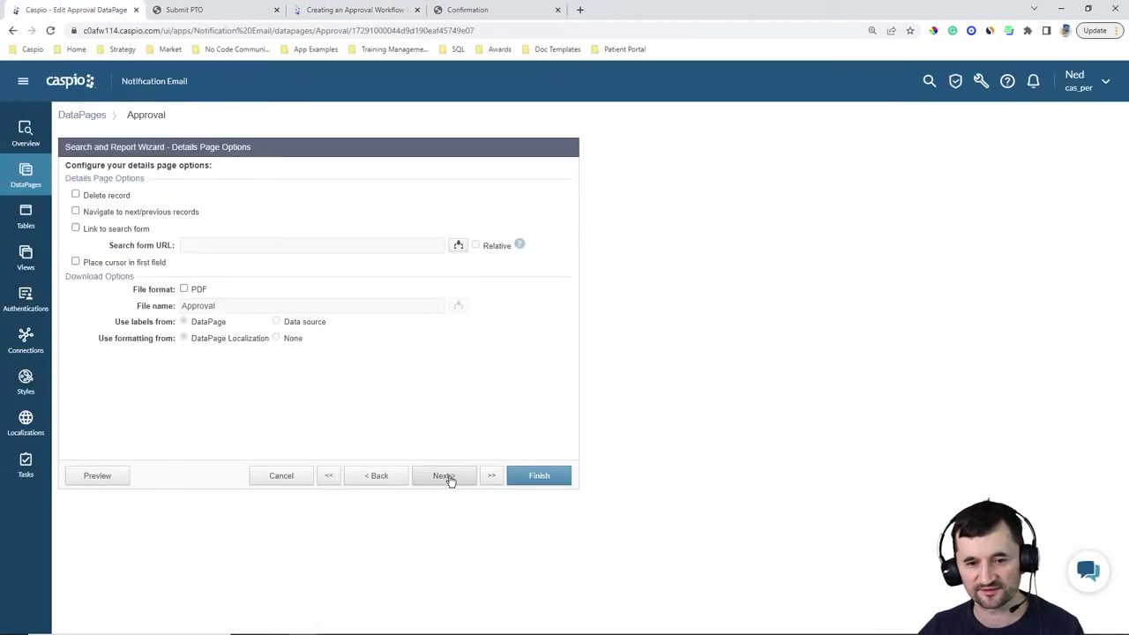
click(448, 476)
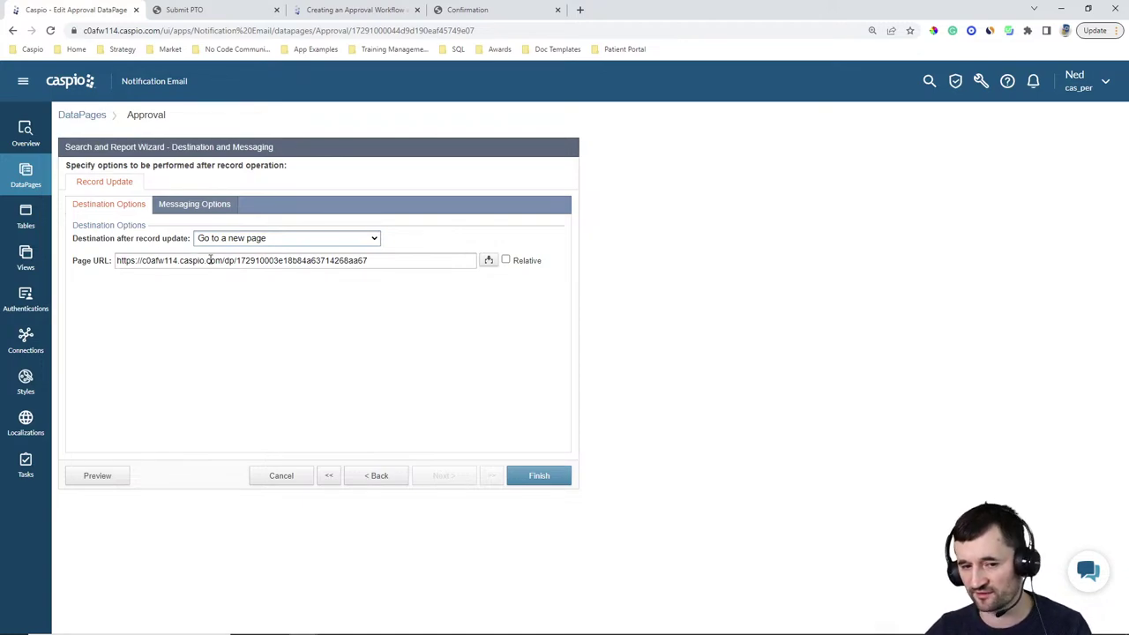
click(537, 476)
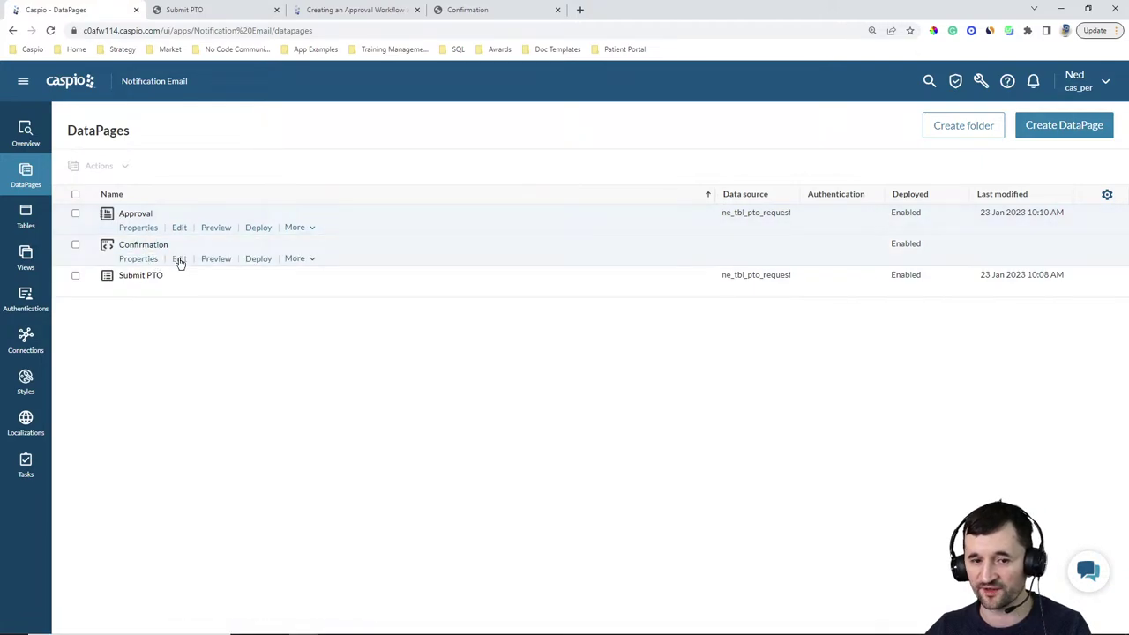
Re-save the Confirmation HTML DataPage reading 'Request has been processed.' without changes
click(179, 260)
click(445, 477)
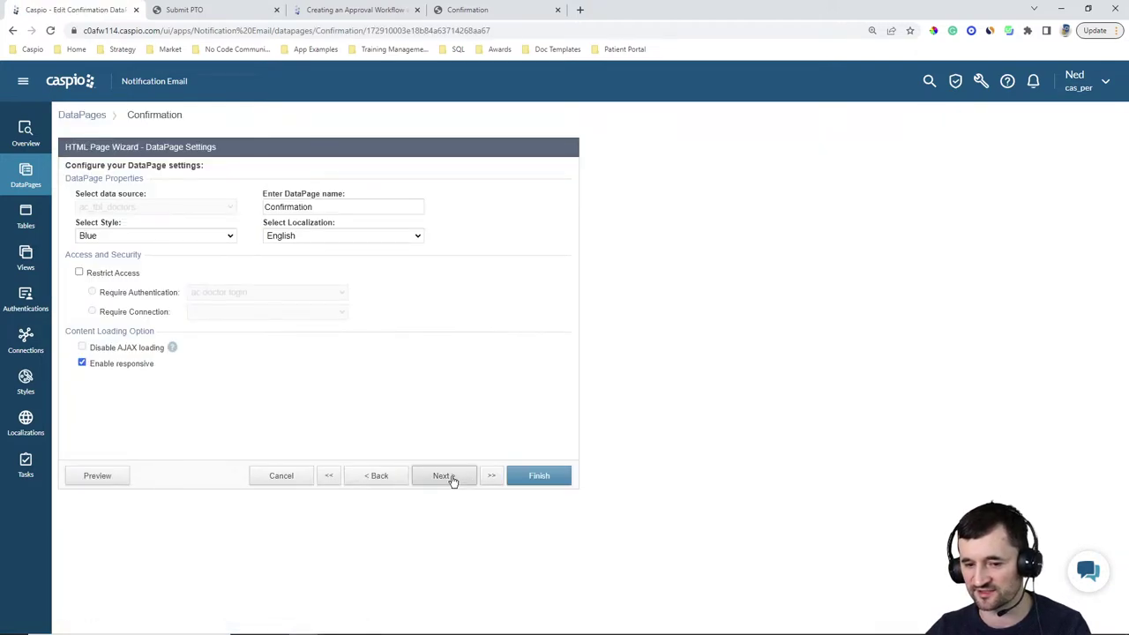
click(446, 476)
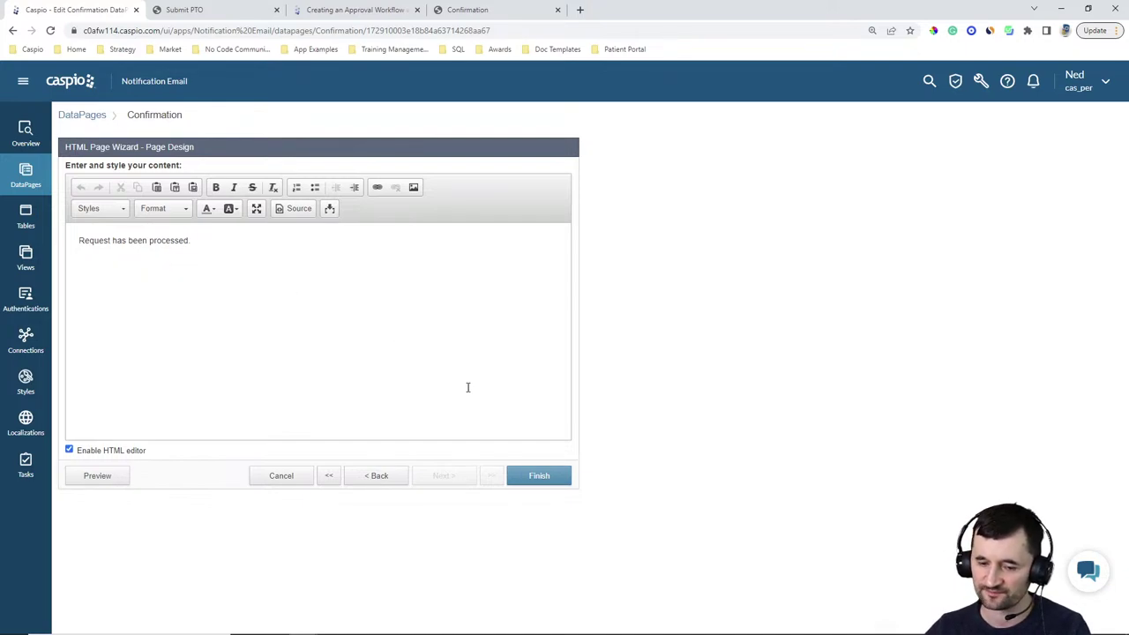
click(537, 476)
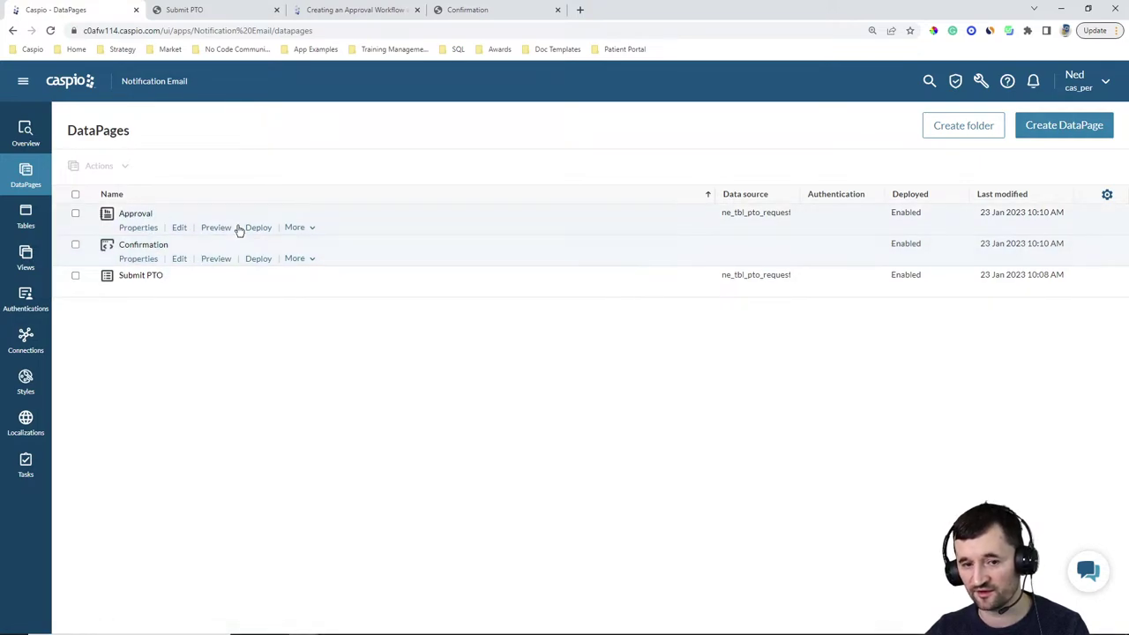
Show and select the Approval DataPage's deployment URL, then close the deployment details
click(258, 228)
click(470, 269)
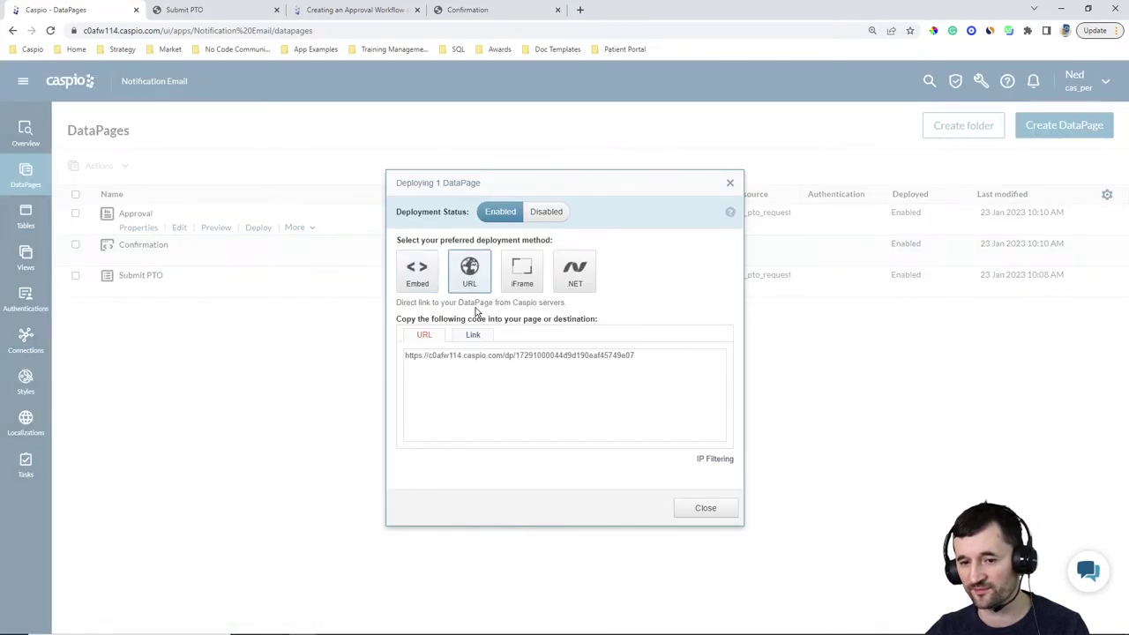
click(484, 355)
click(702, 512)
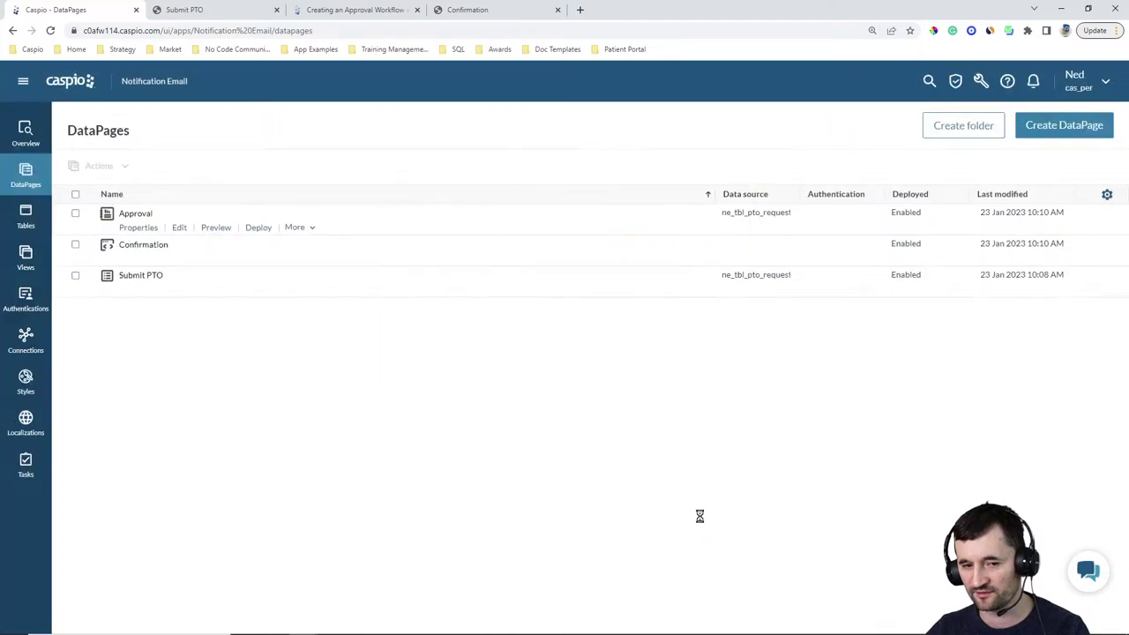
Edit the Submit PTO DataPage and advance through the wizard to its email options
click(180, 291)
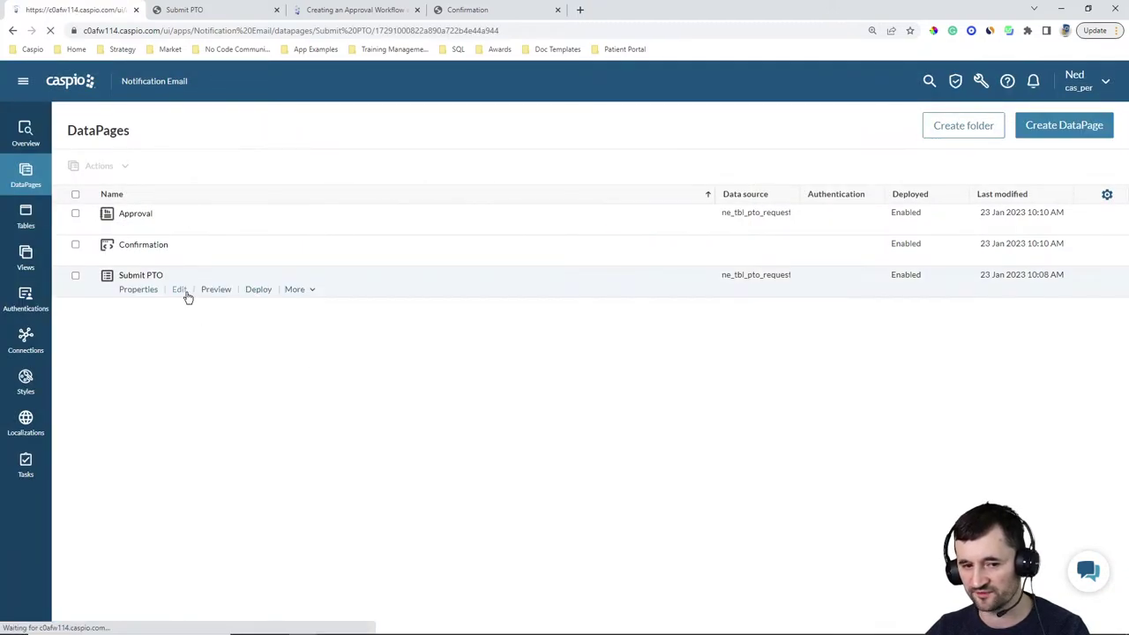
click(436, 476)
click(436, 476)
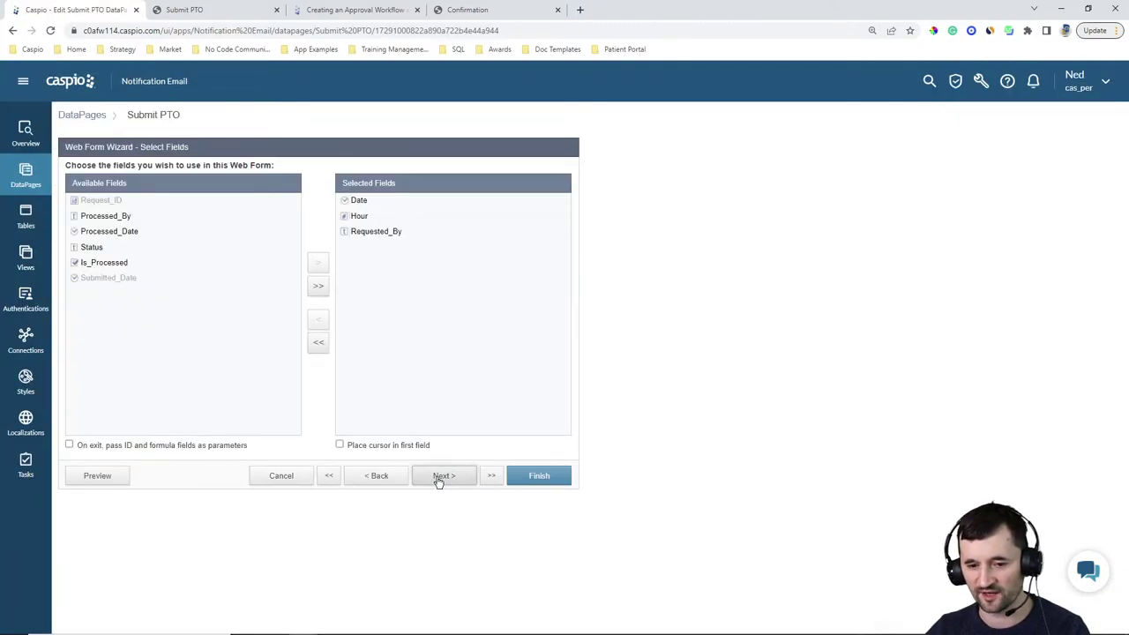
click(437, 476)
click(437, 476)
click(437, 477)
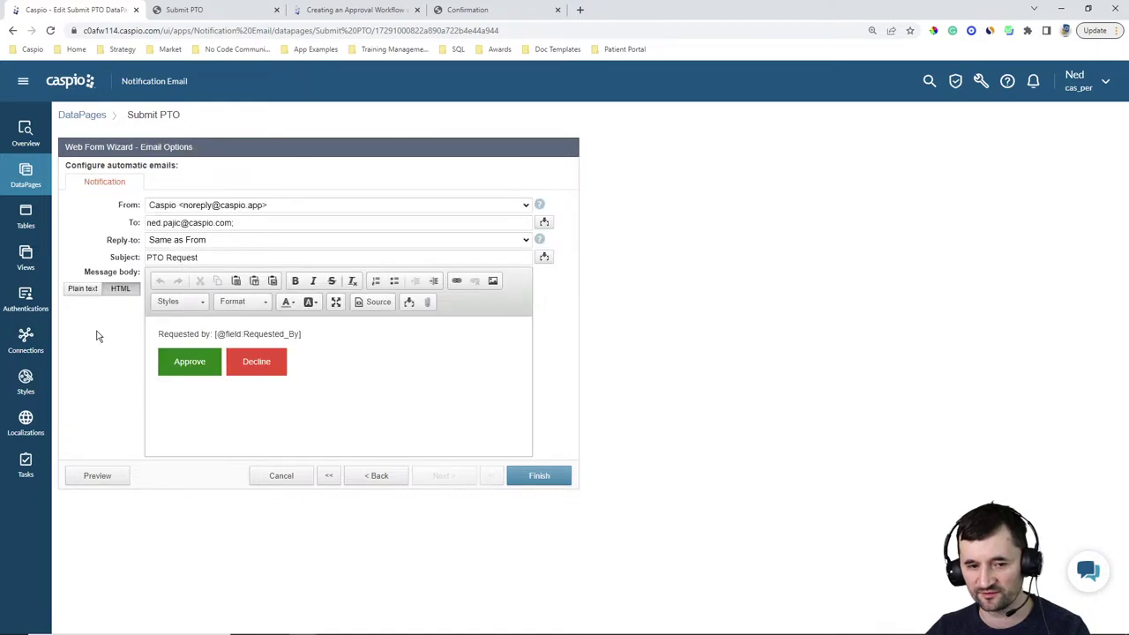
Convert the email message body to plain-text source and inspect the Approve and Decline link URLs
click(77, 289)
click(687, 325)
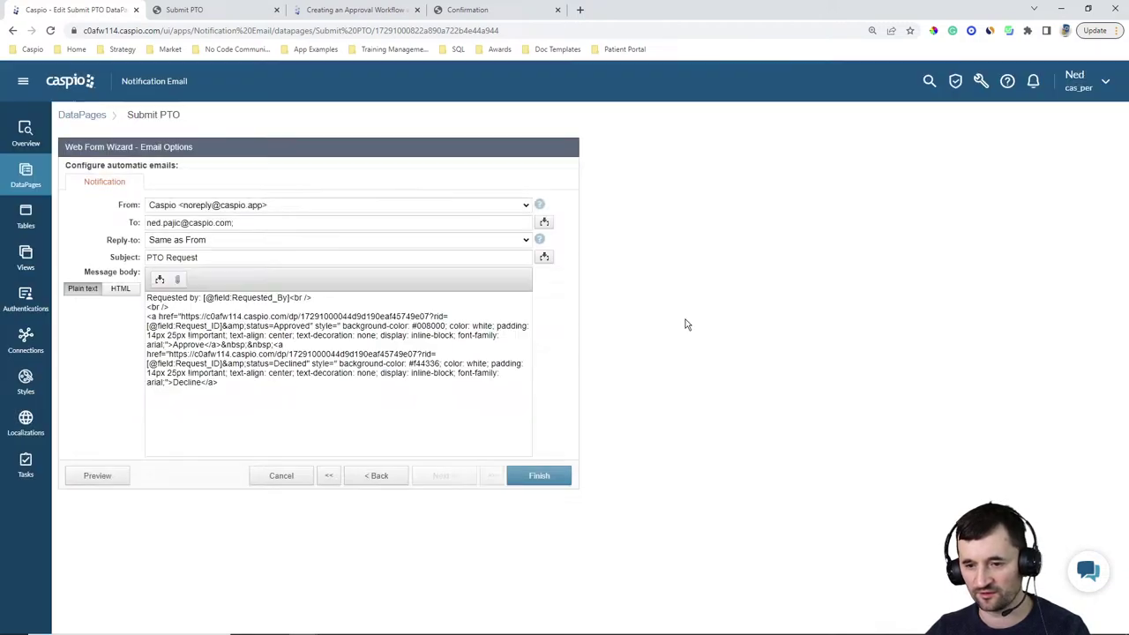
click(313, 342)
drag(183, 316, 431, 314)
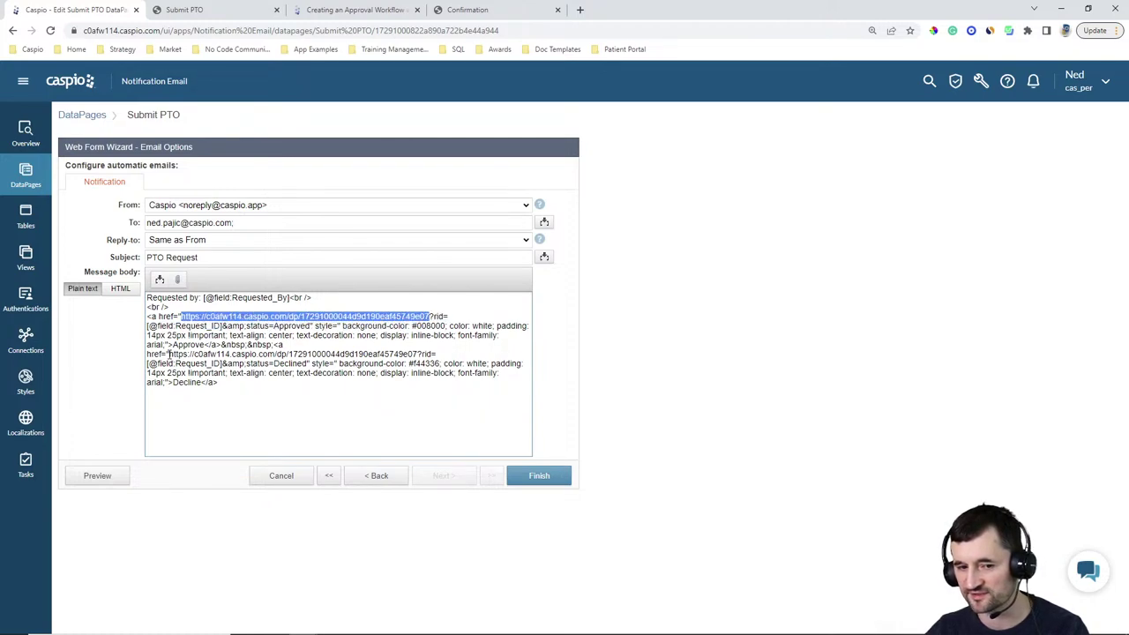
drag(172, 354, 419, 354)
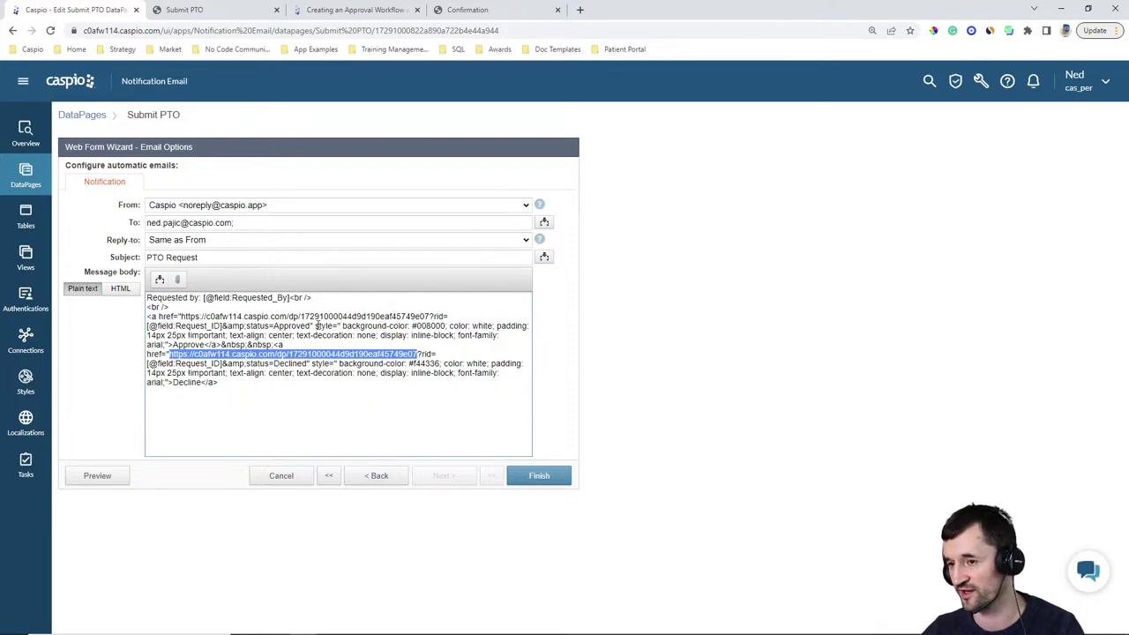
click(300, 344)
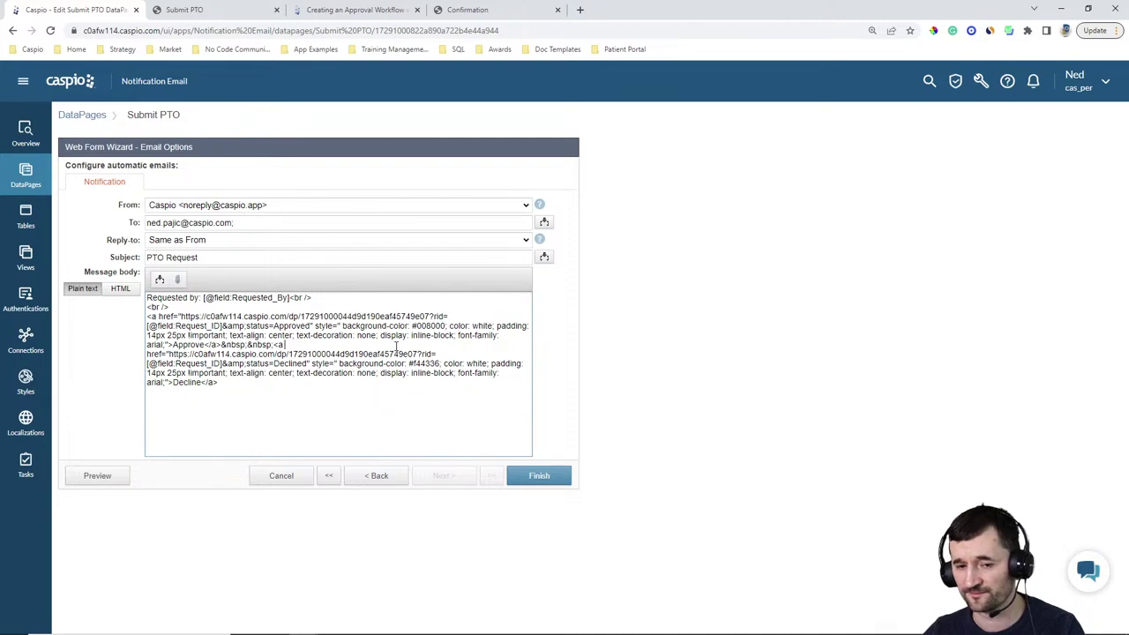
Cancel the Web Form Wizard without saving and switch to the live Submit PTO form tab
click(286, 477)
click(657, 327)
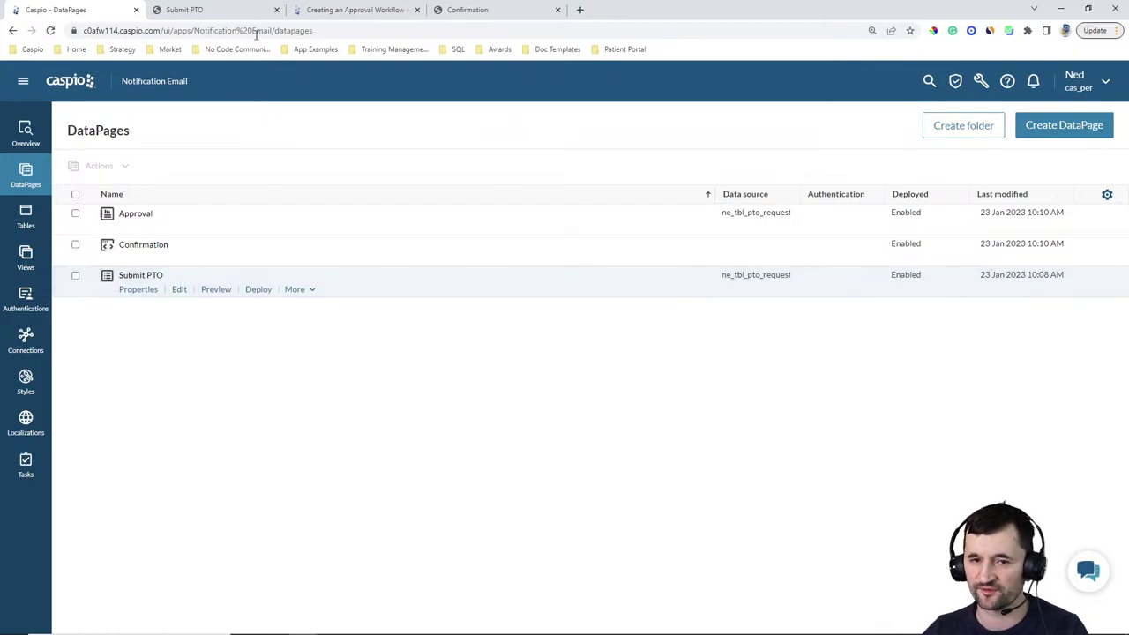
click(216, 12)
Submit a 4-hour PTO request dated 01/23/2023 with the requester's name in Requested By
click(50, 30)
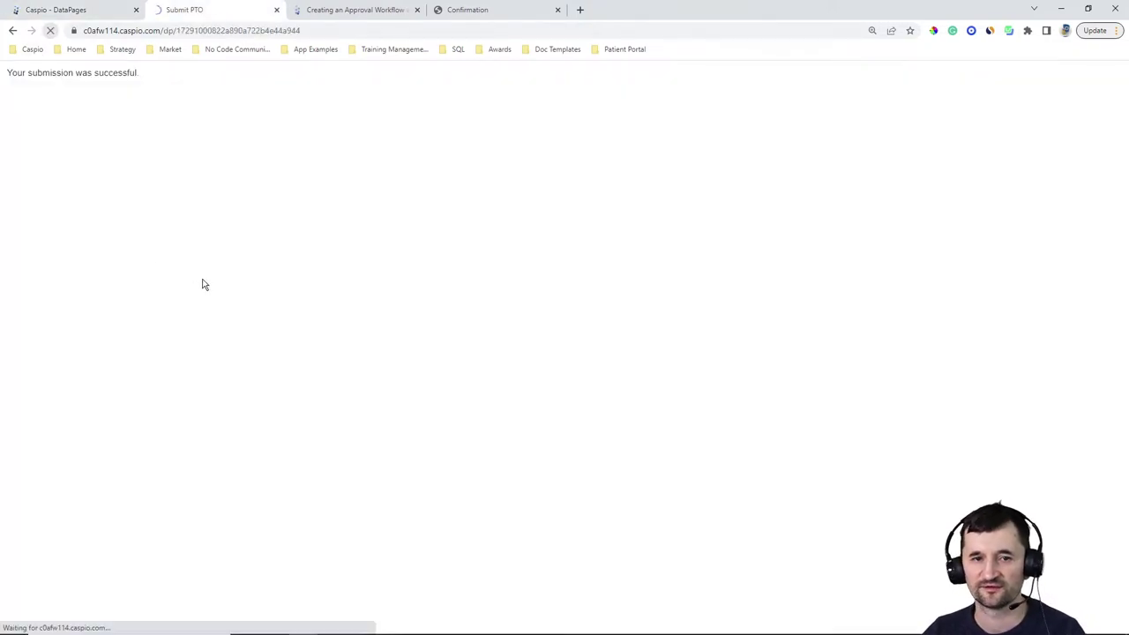
click(235, 115)
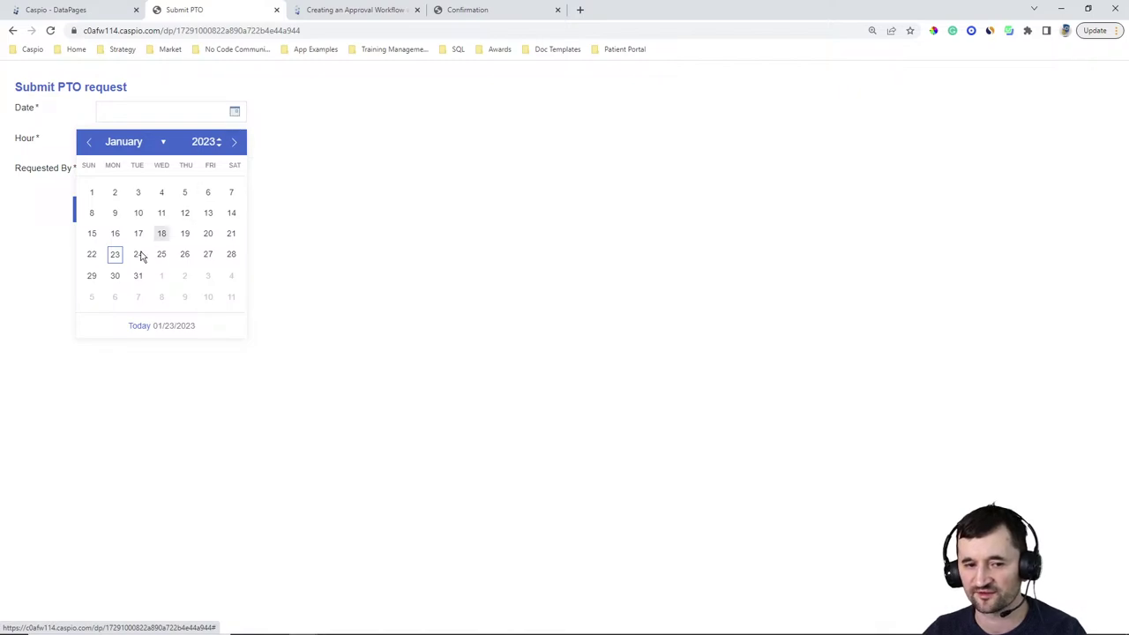
click(113, 254)
click(104, 140)
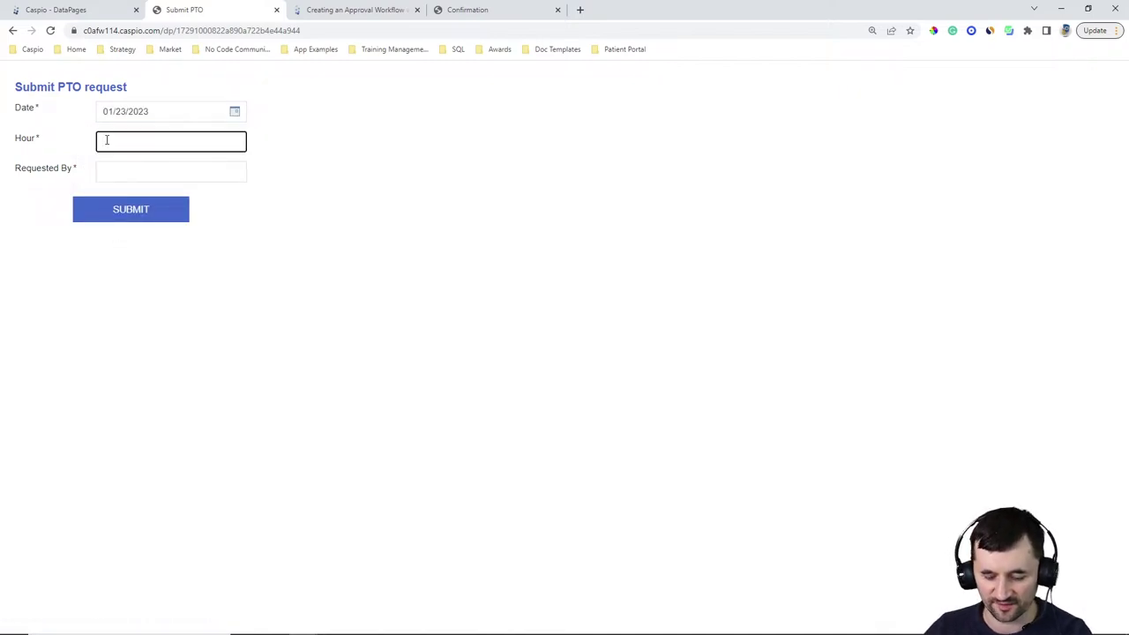
text(4)
key(Tab)
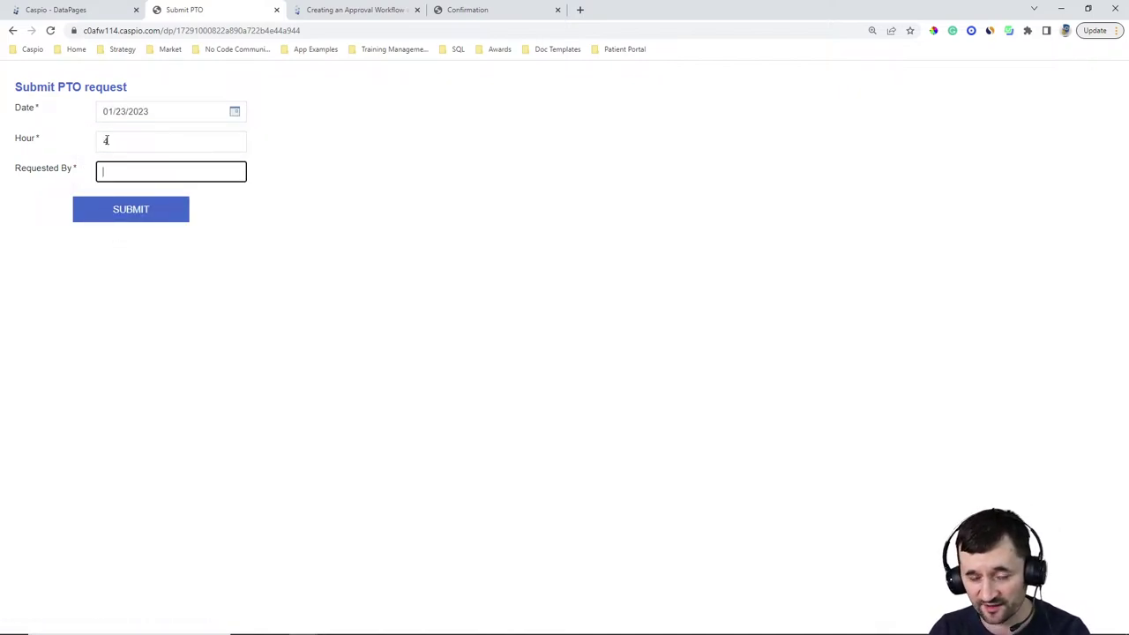
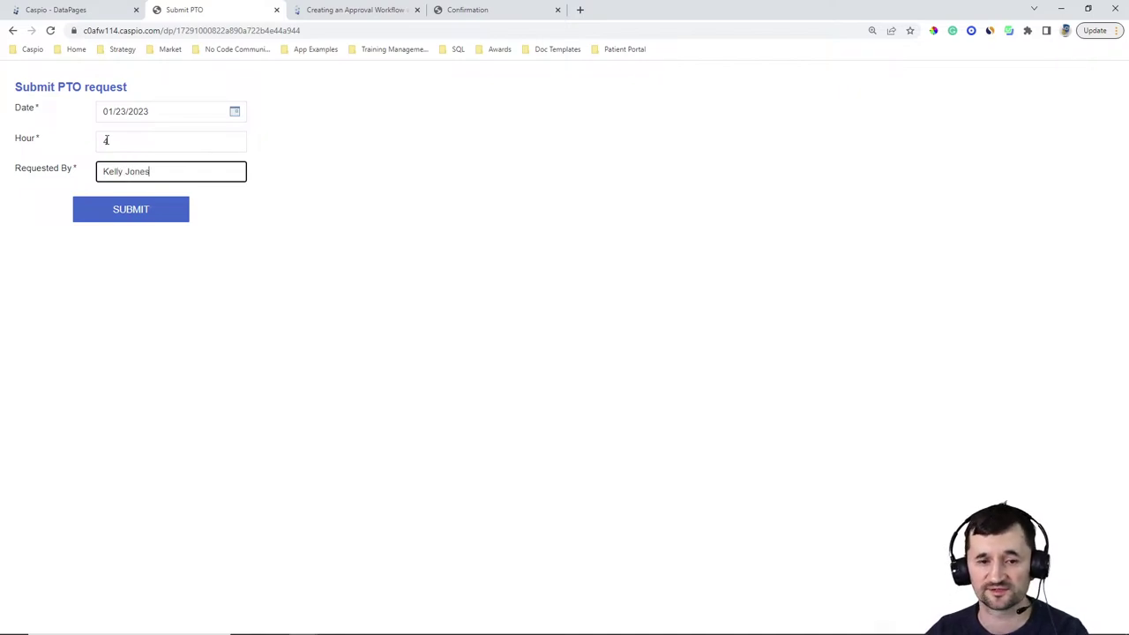
click(140, 219)
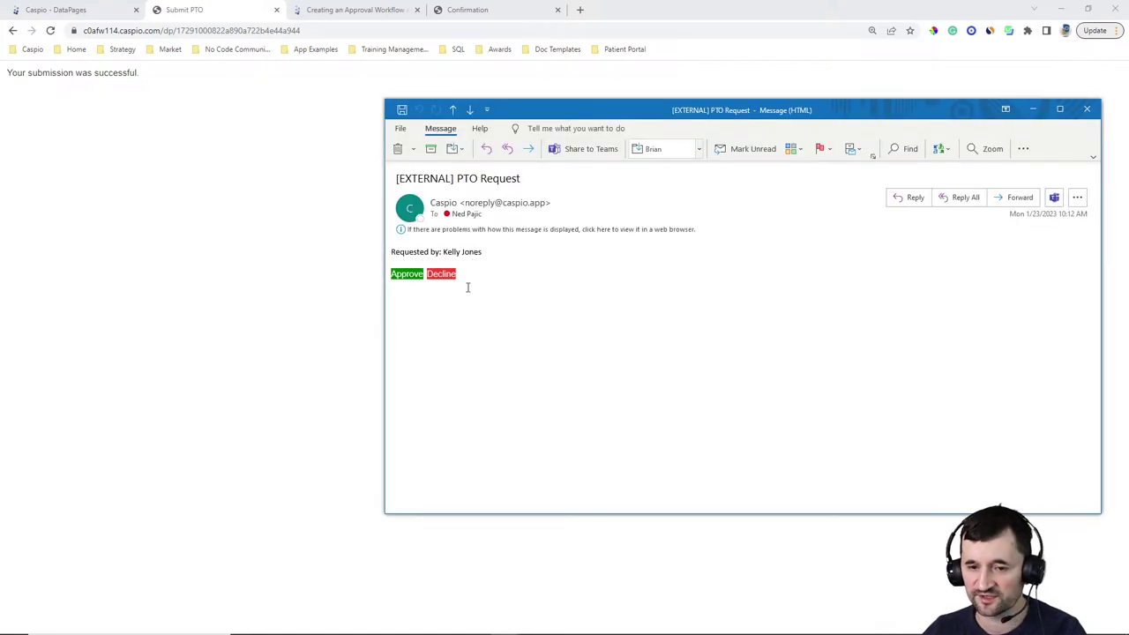
Decline the request via the Outlook email link, then show Caspio's Tables list
click(443, 276)
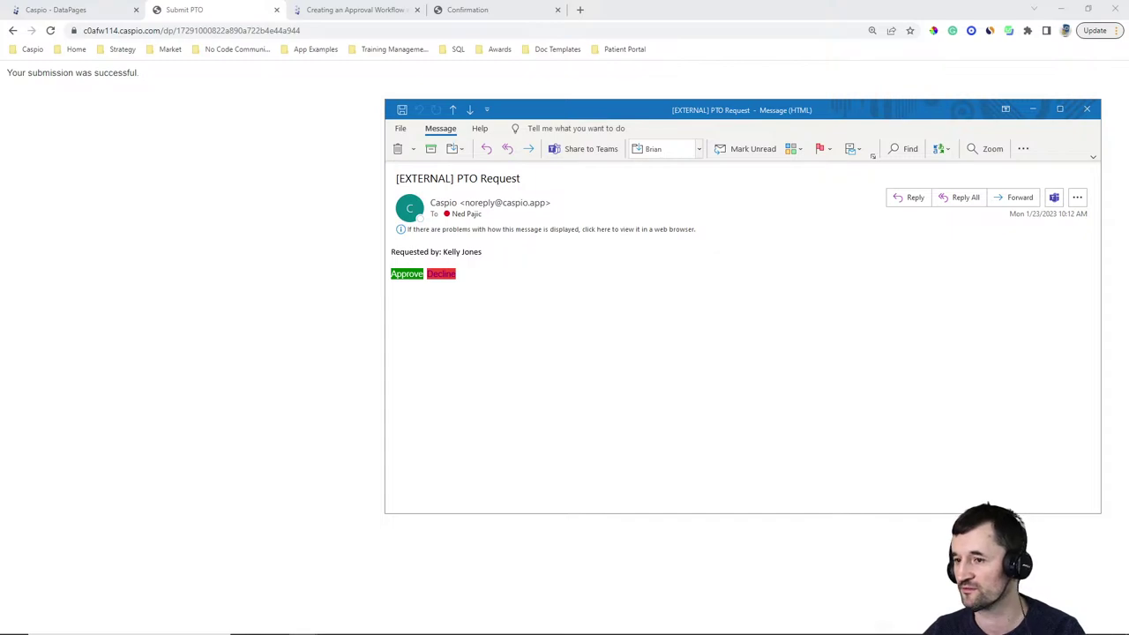
click(1039, 109)
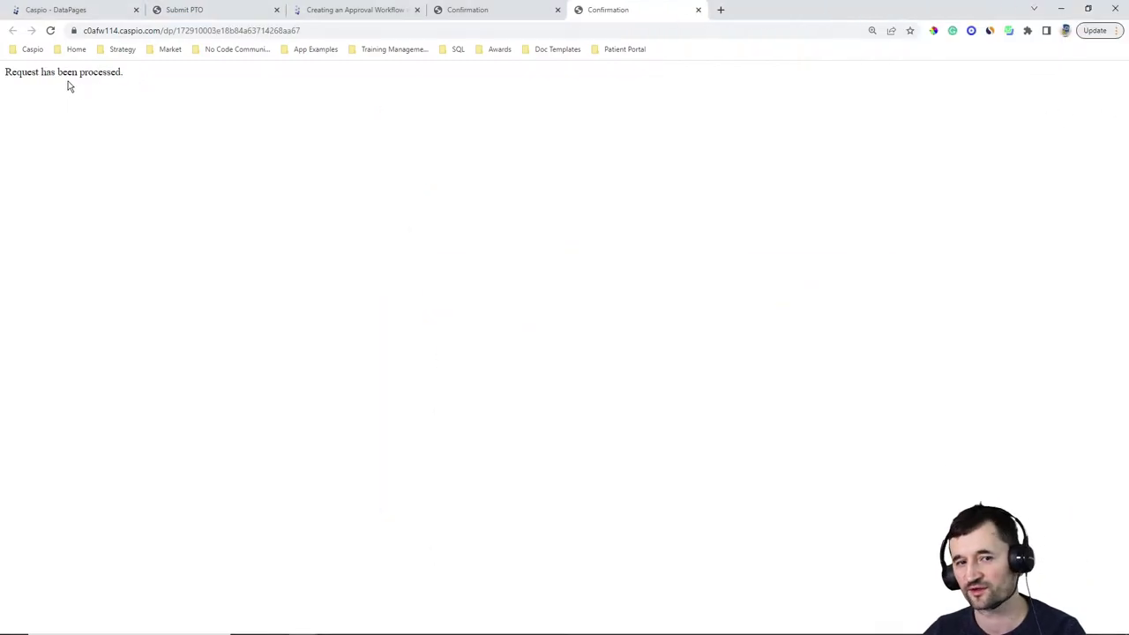
click(114, 13)
click(25, 216)
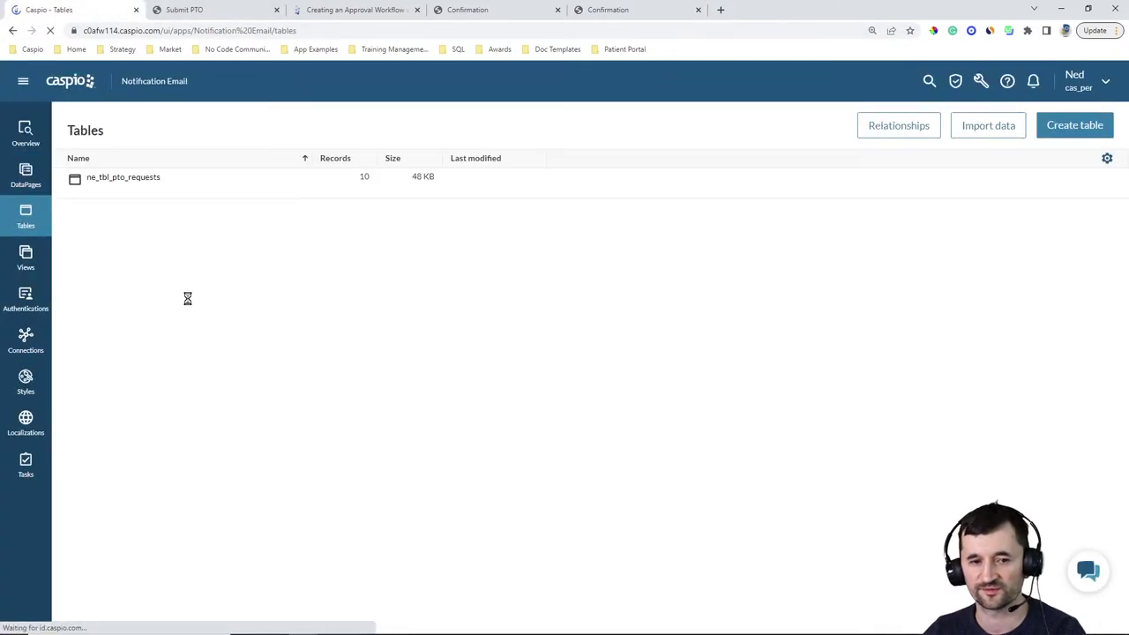
Open the ne_tbl_pto_requests datasheet and confirm the new 4-hour request is Declined and processed
click(153, 196)
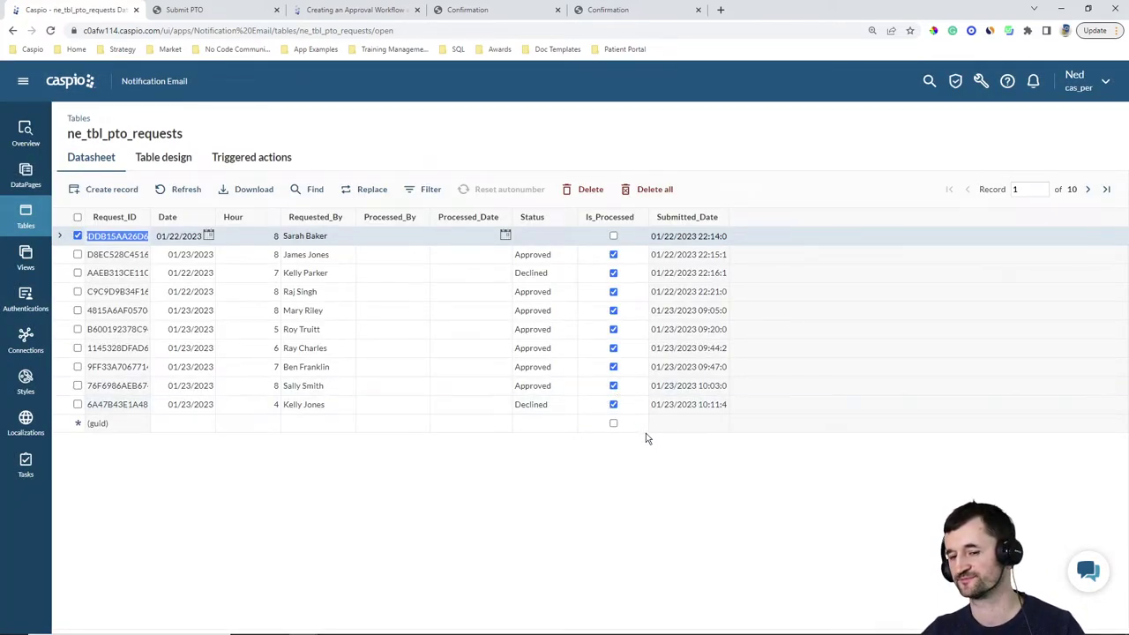
mouse_move(779, 631)
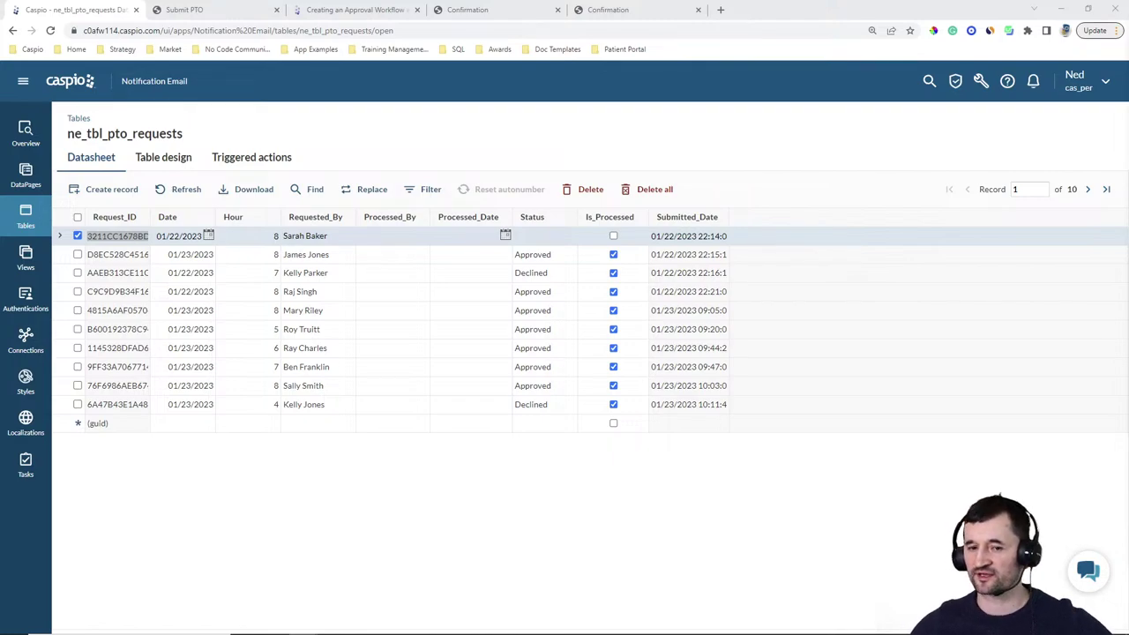
Create a new triggered action on ne_tbl_pto_requests with a Send Email action on insert
click(251, 157)
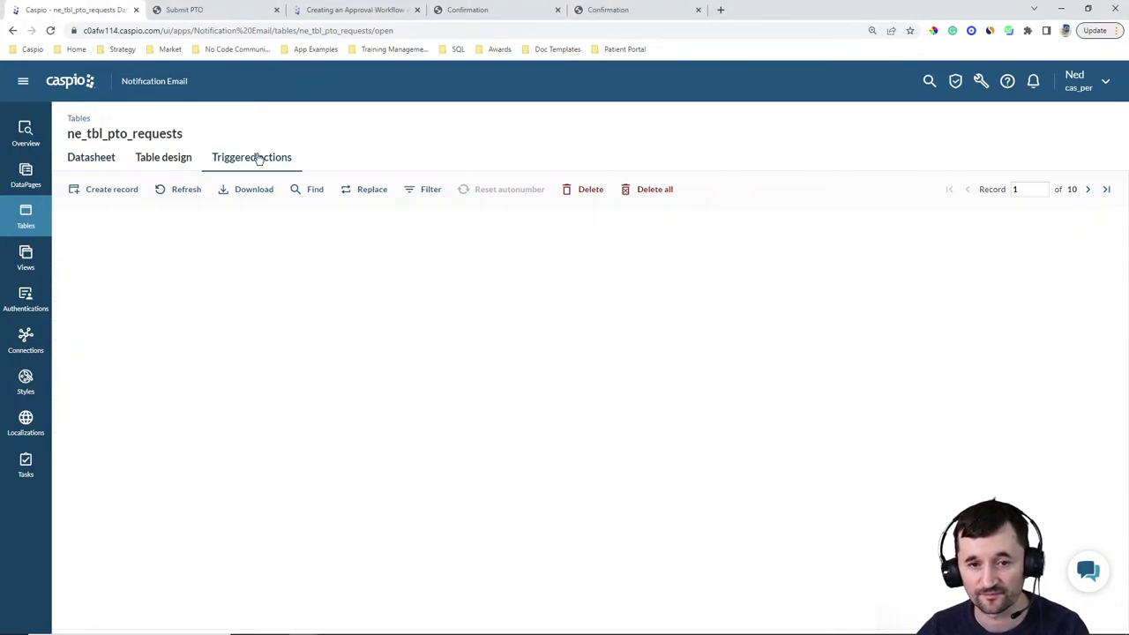
click(1094, 191)
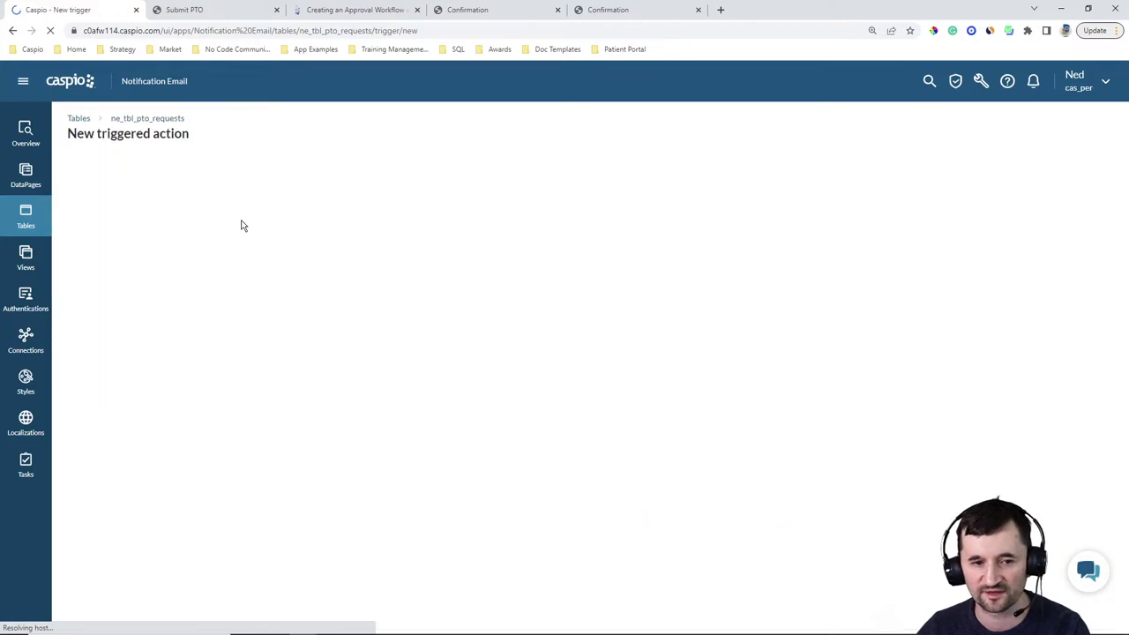
click(90, 224)
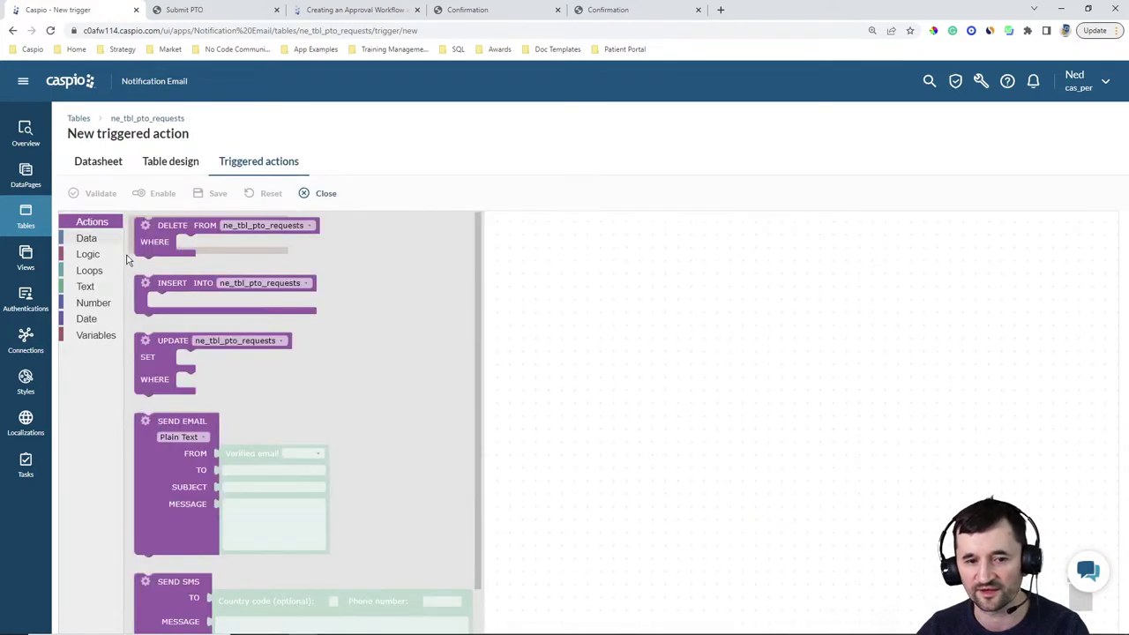
drag(161, 438, 146, 274)
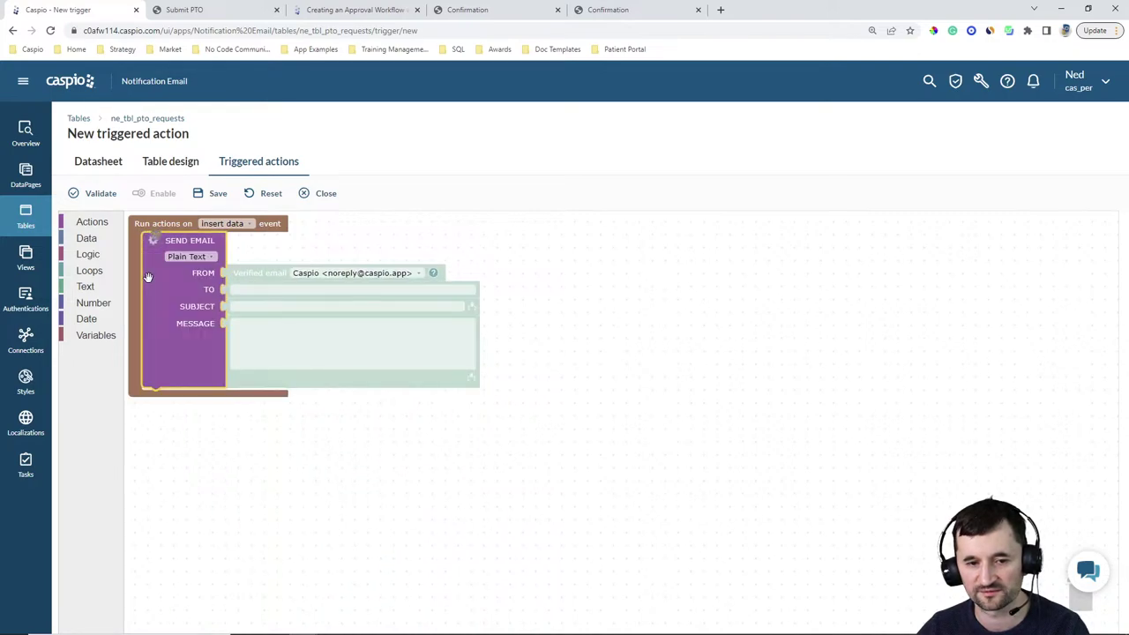
click(280, 340)
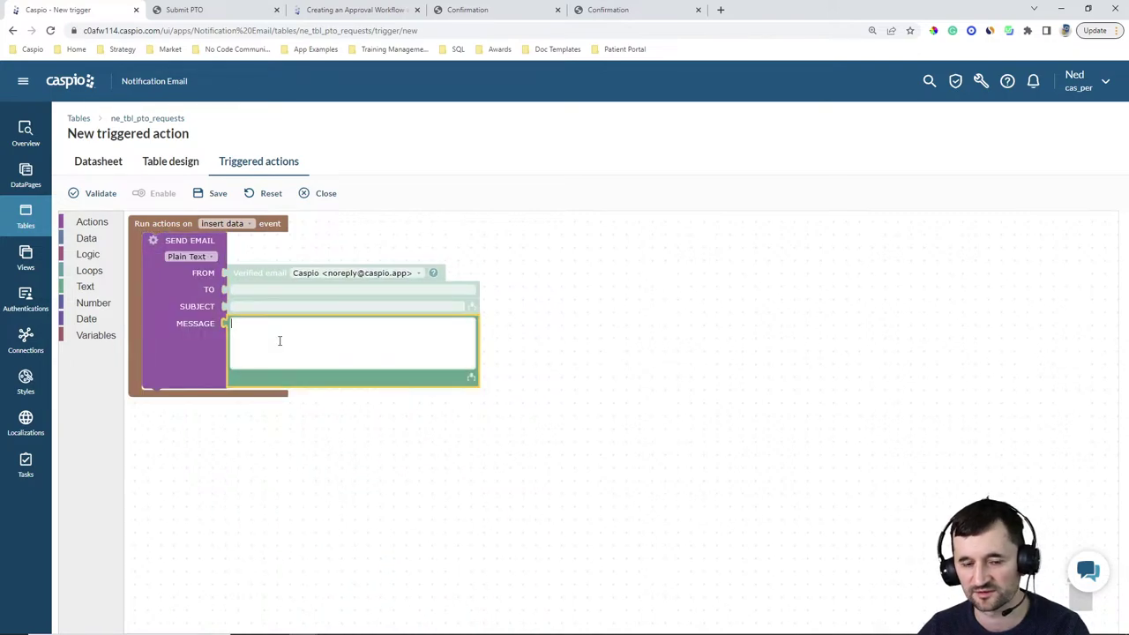
Check the confirmation pages and the approval workflow help article's email code, then return to the trigger editor
click(615, 11)
click(471, 11)
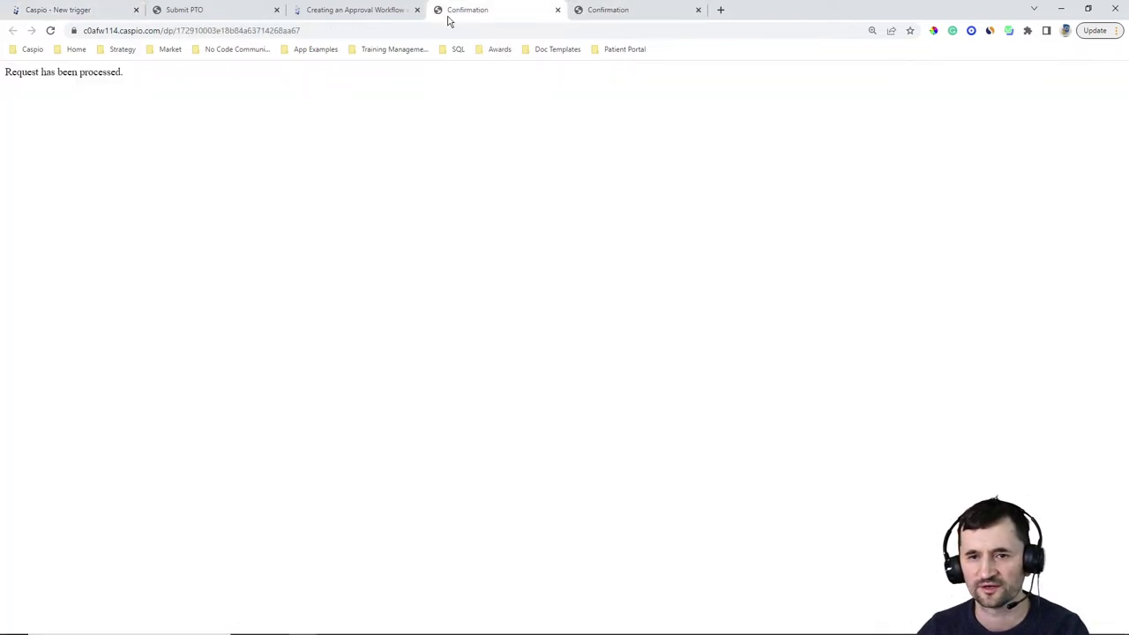
click(357, 10)
scroll(776, 323, down, 3)
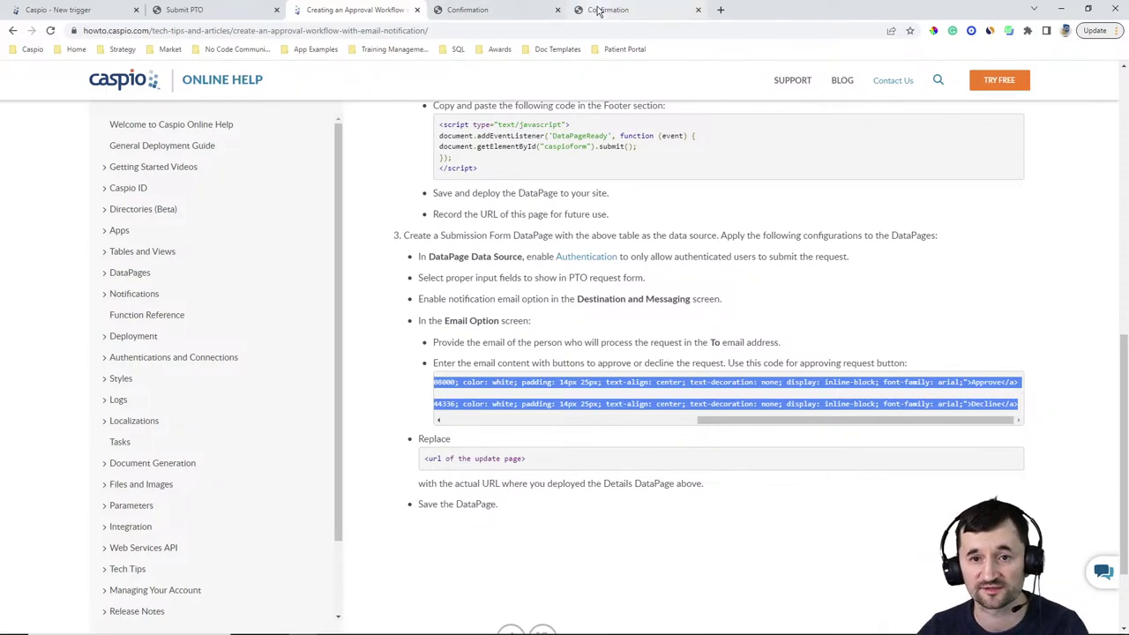
click(74, 10)
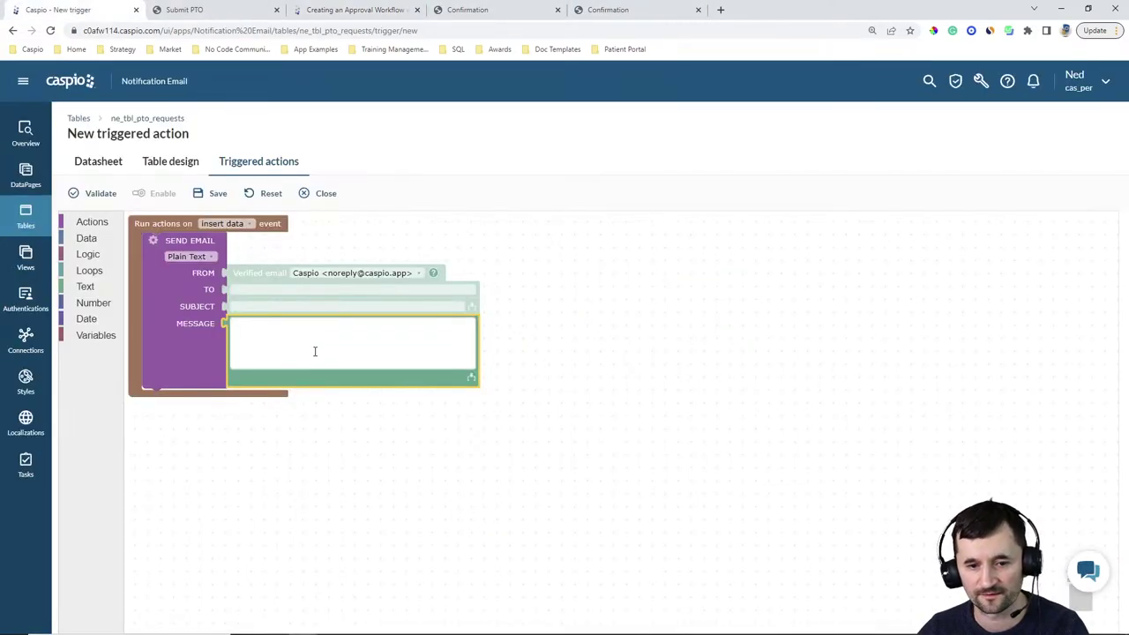
Paste the Approve and Decline link code into the email message and delete the leftover instruction line
text(<a href="https://<url of the update page>?rid=[@field:Request_ID]&status=Approved" style=" background-color: #008000; color: white; padding: 14px 25px; text-align: center; text-decoration: none; display: inline-block; font-family: arial;">Approve</a> Use this code for declining request button <a href="https://<url of the update page>?rid=[@field:Request_ID]&status=Declined" style=" background-color: #f44336; color: white; padding: 14px 25px; text-align: center; text-decoration: none; display: inline-block; font-family: arial;">Decline</a>)
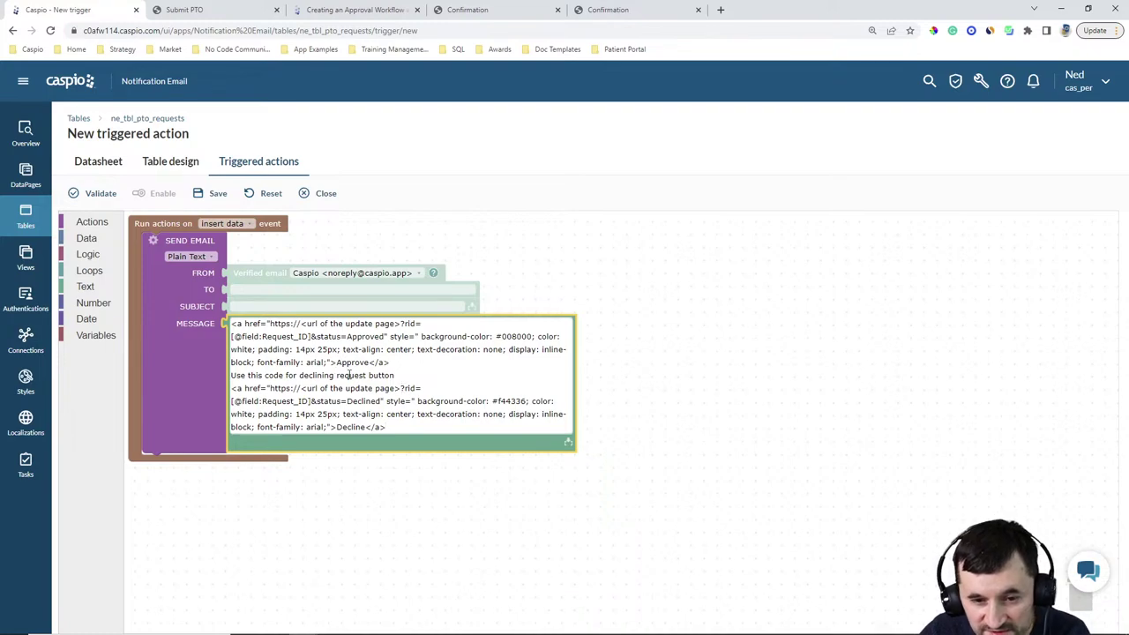
drag(402, 375, 230, 375)
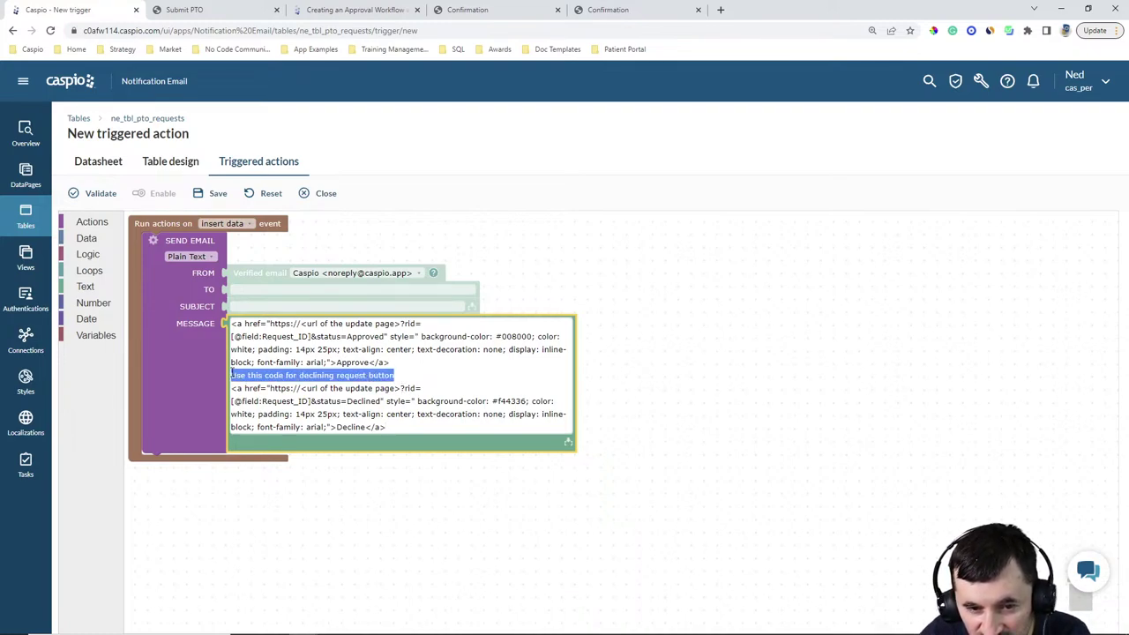
key(BackSpace)
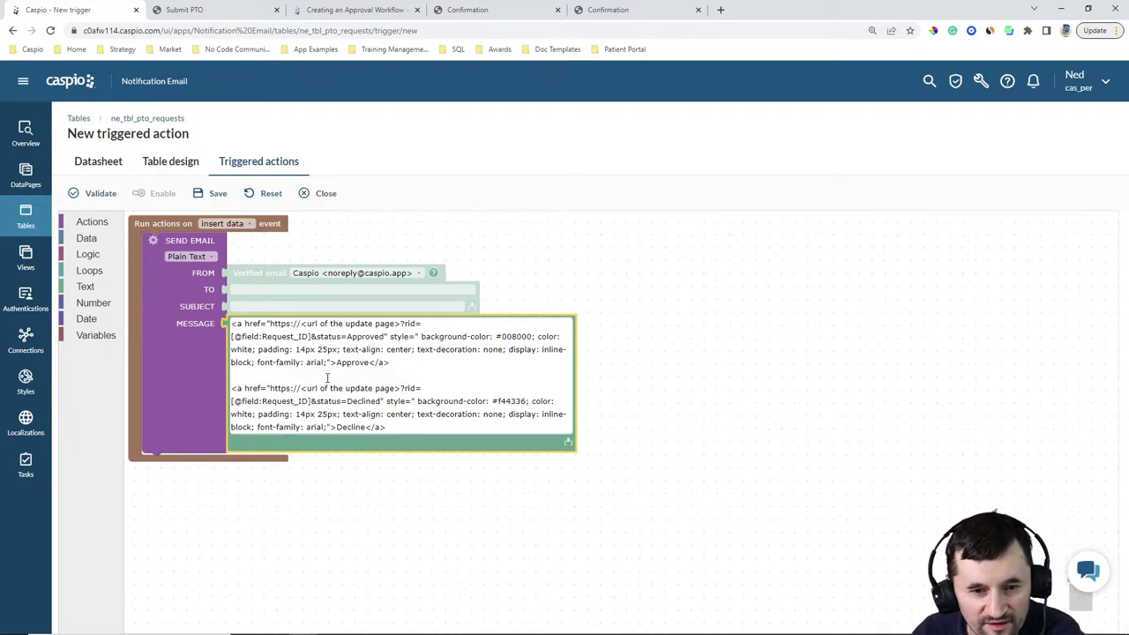
click(319, 524)
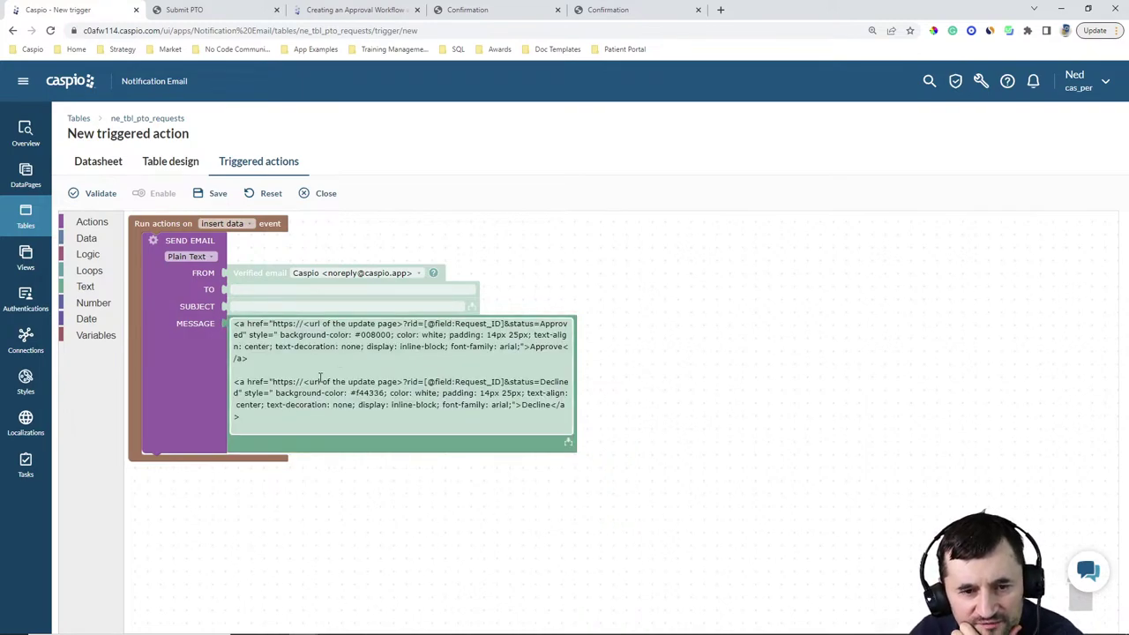
Change the Send Email format from Plain Text to HTML
click(205, 256)
click(199, 271)
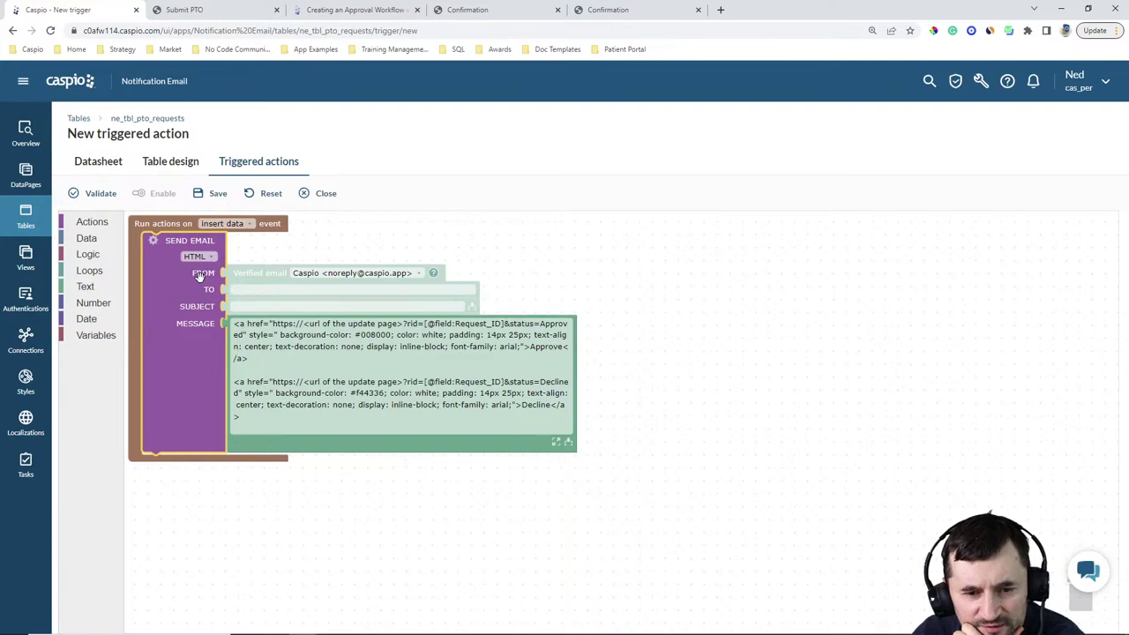
click(331, 410)
key(ctrl+a)
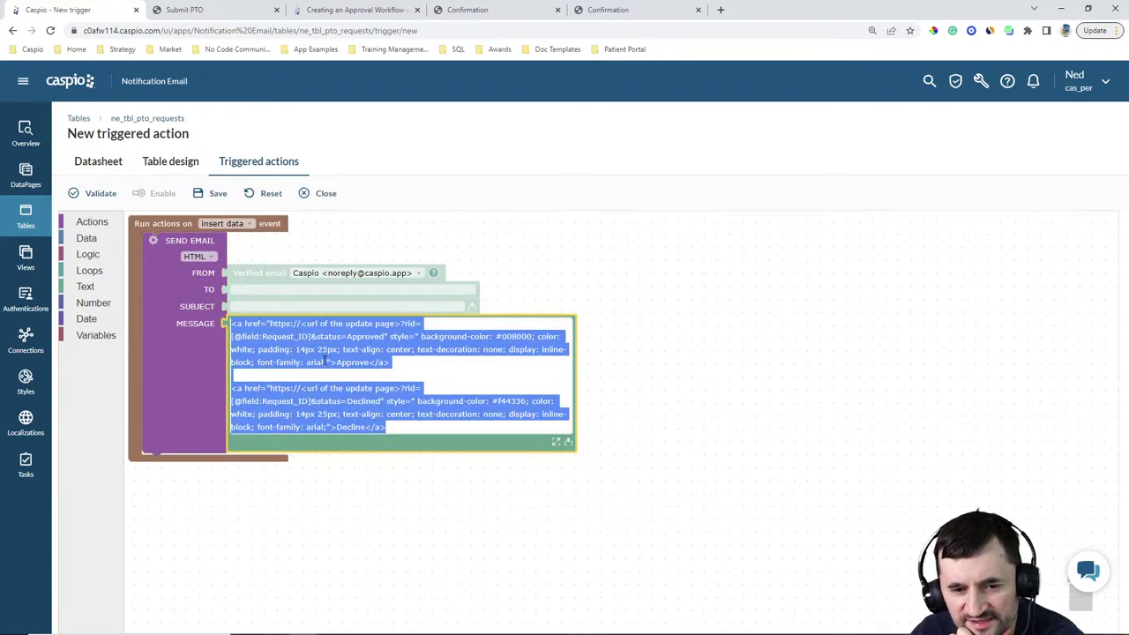
click(377, 371)
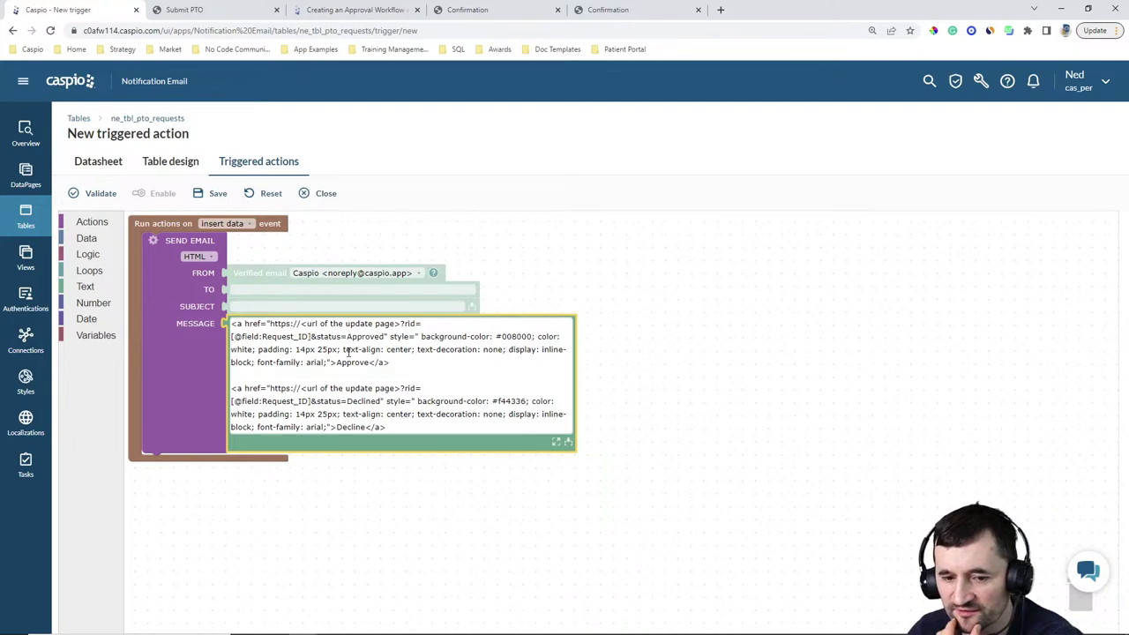
Open the message's insertable field list and close it without inserting a field
click(568, 443)
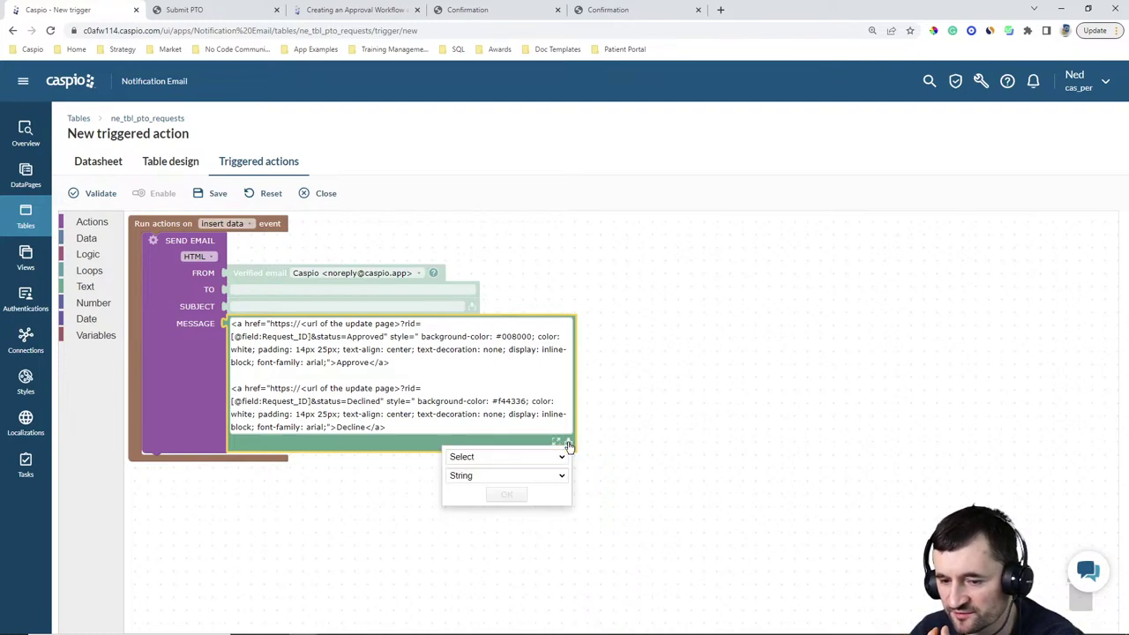
click(559, 457)
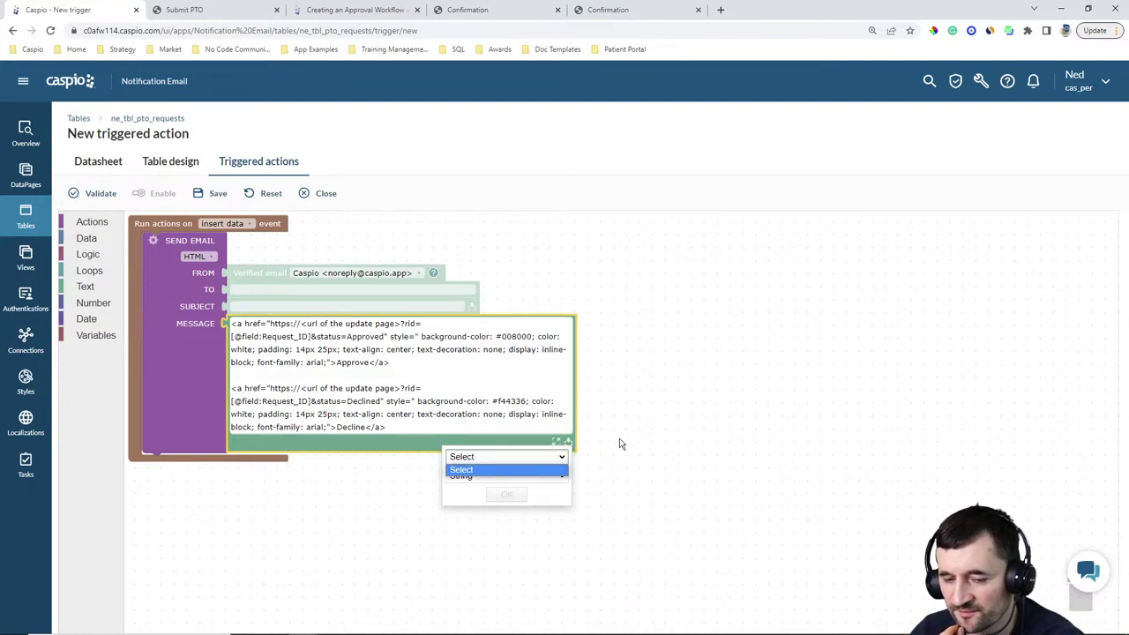
click(621, 444)
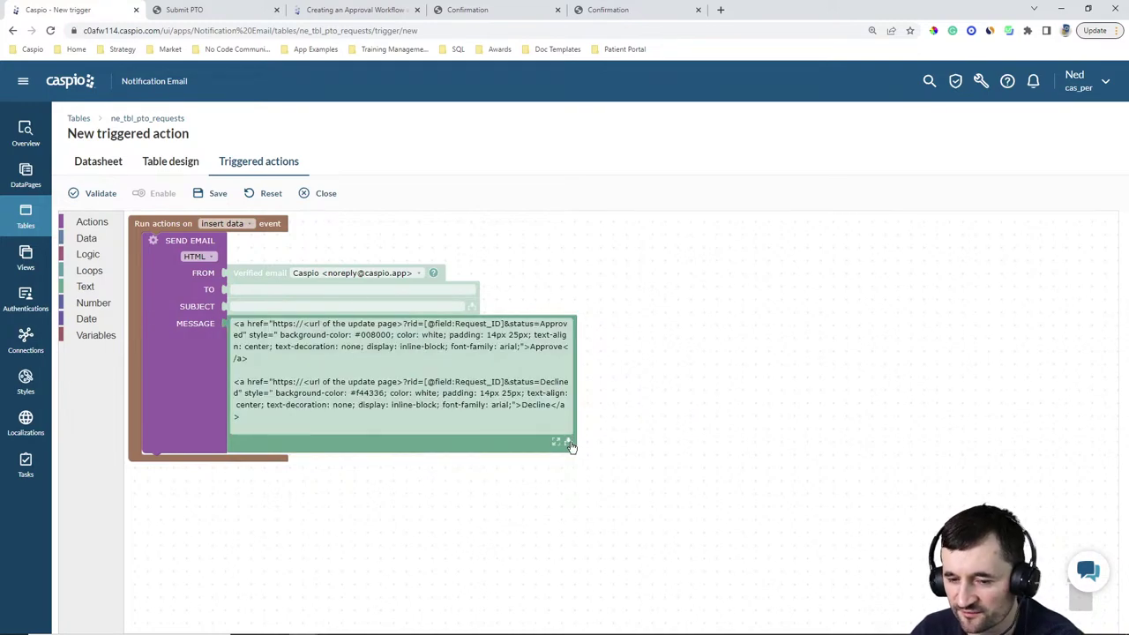
click(569, 443)
click(676, 441)
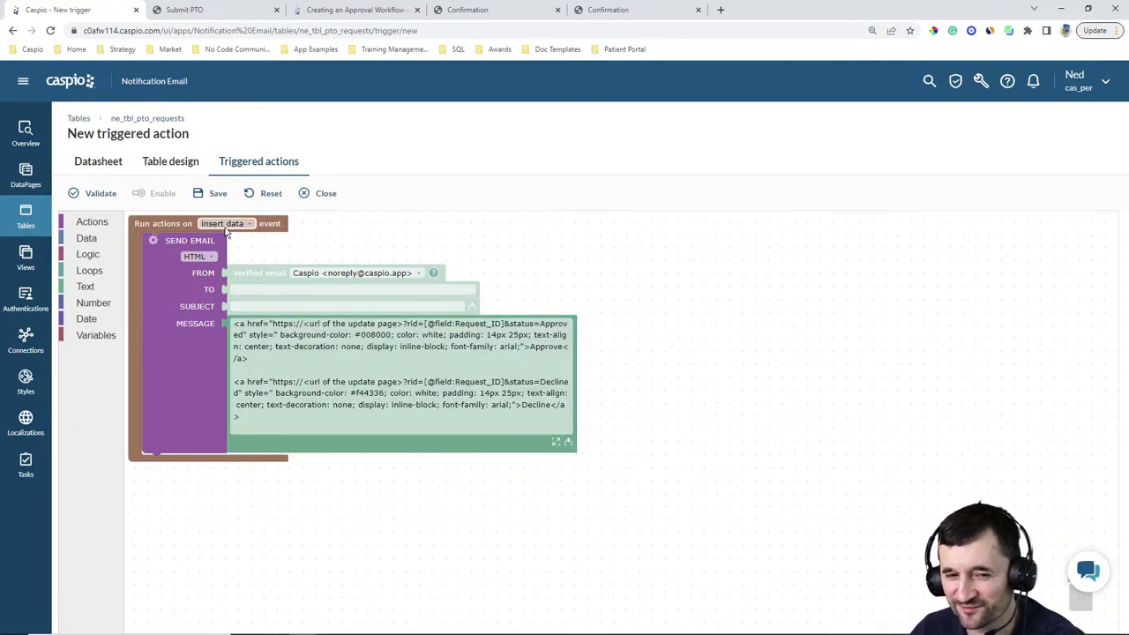
Wrap the Send Email action in a SELECT from ne_tbl_pto_requests, inserting no message field
click(153, 240)
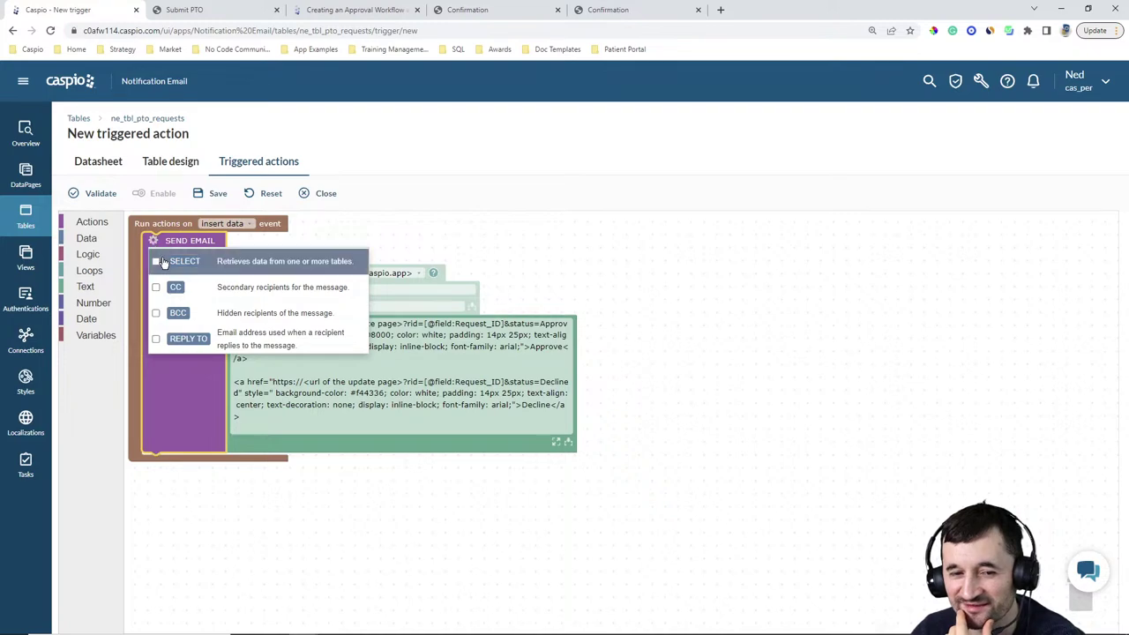
click(156, 262)
click(435, 234)
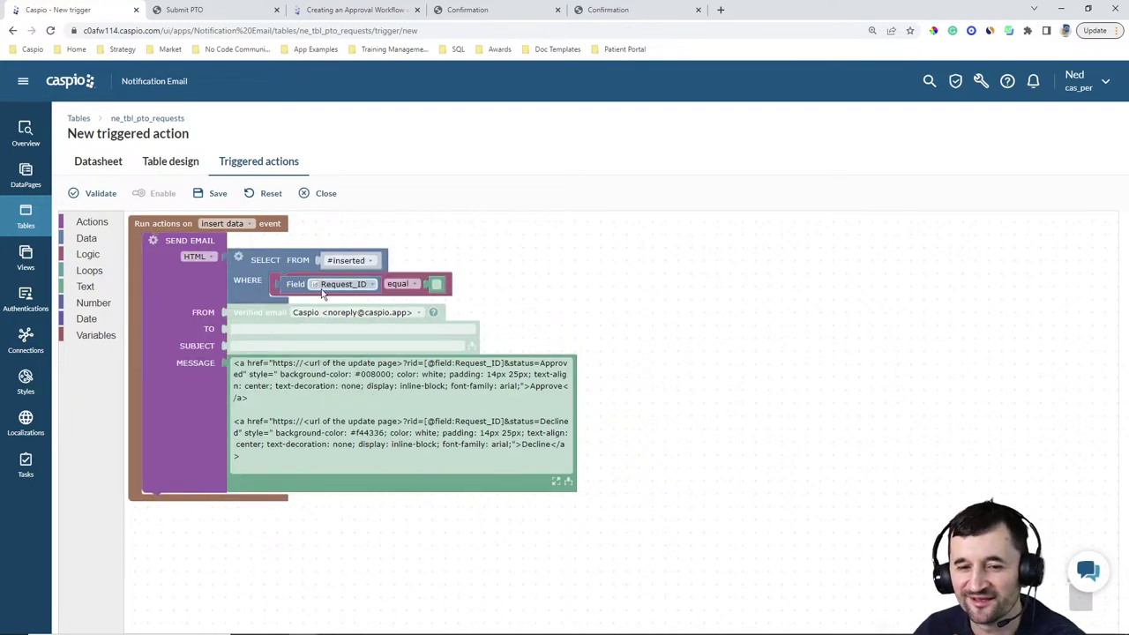
click(359, 261)
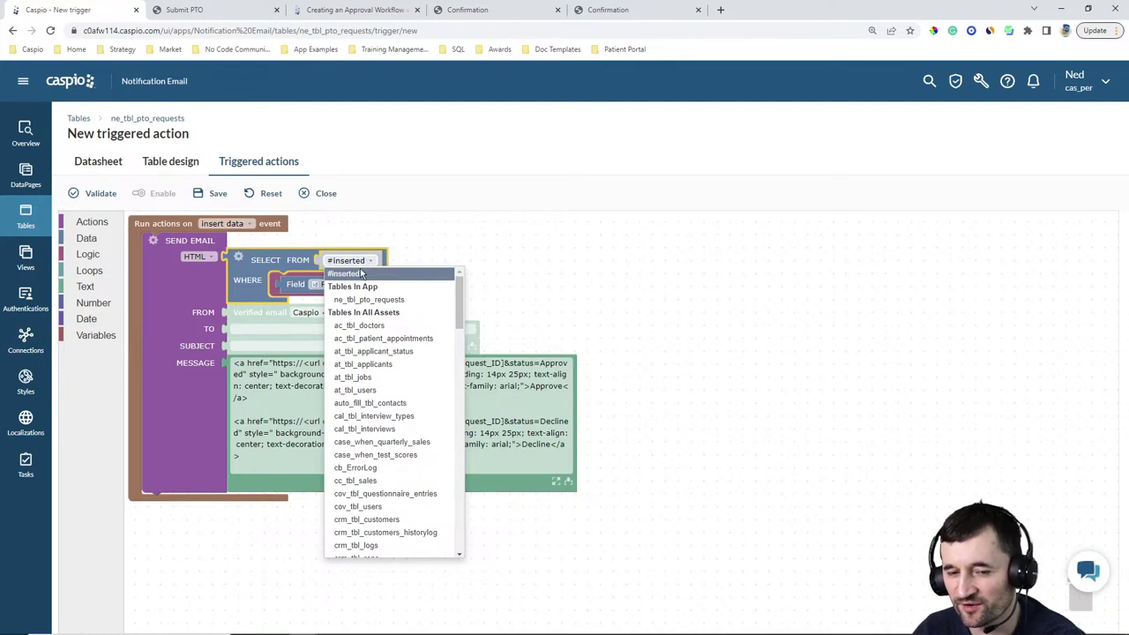
click(364, 300)
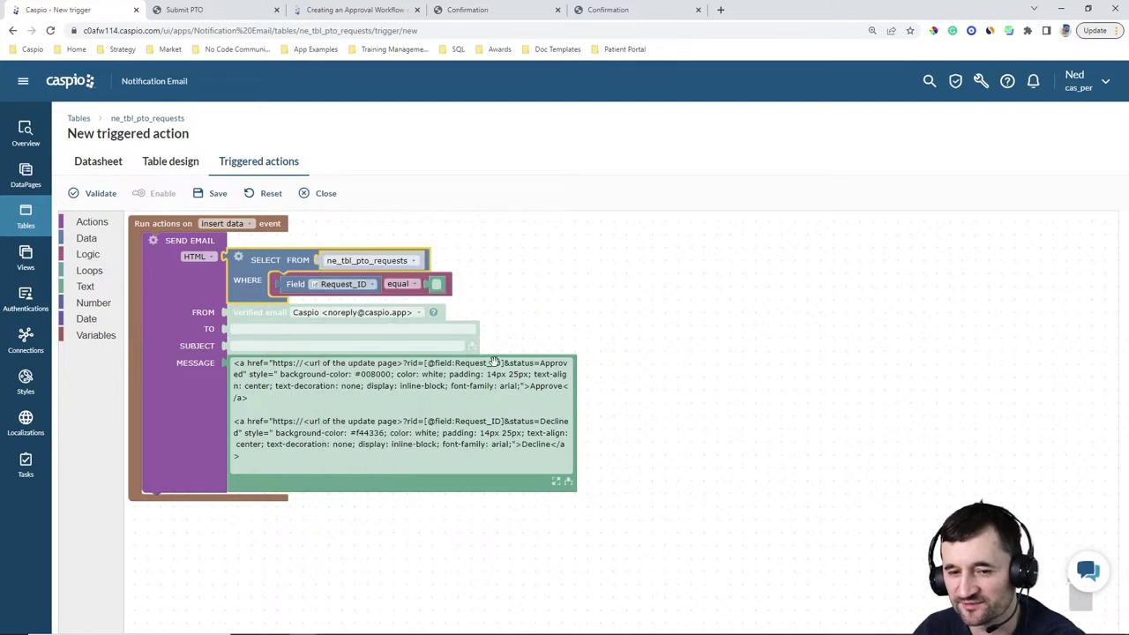
click(569, 484)
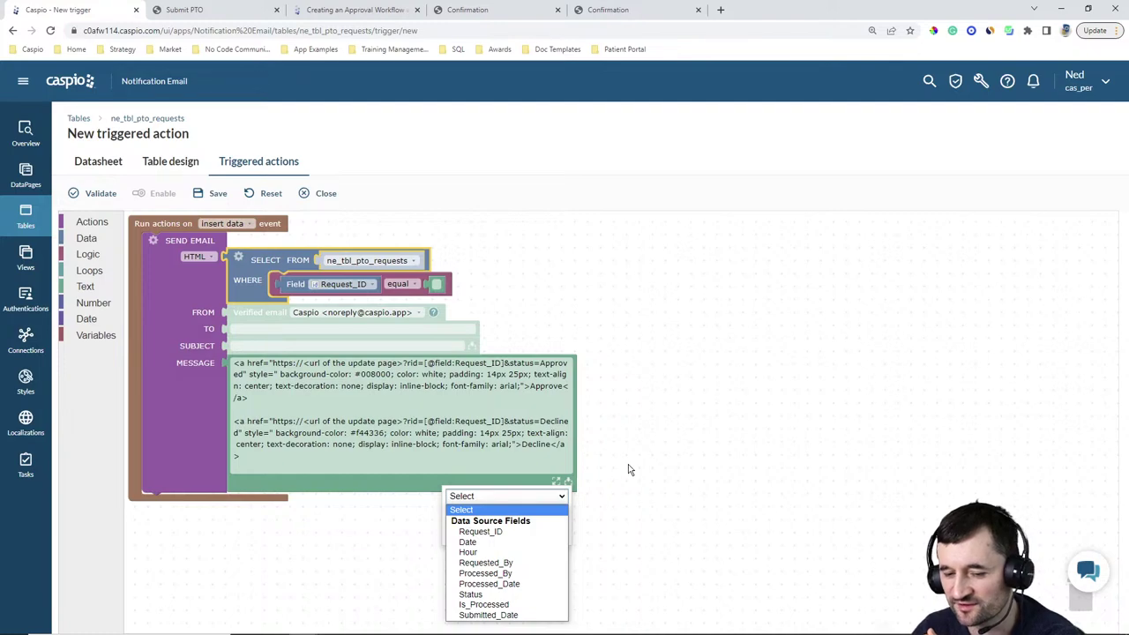
click(731, 538)
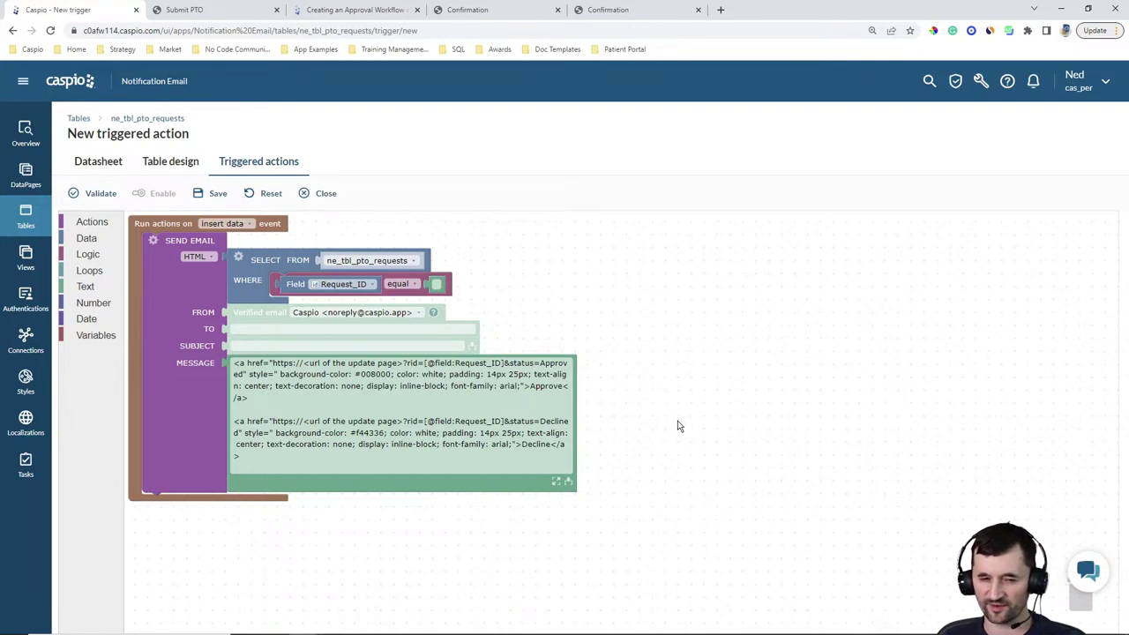
Discard the trigger and step the Submit PTO DataPage wizard through to Email Options
click(25, 177)
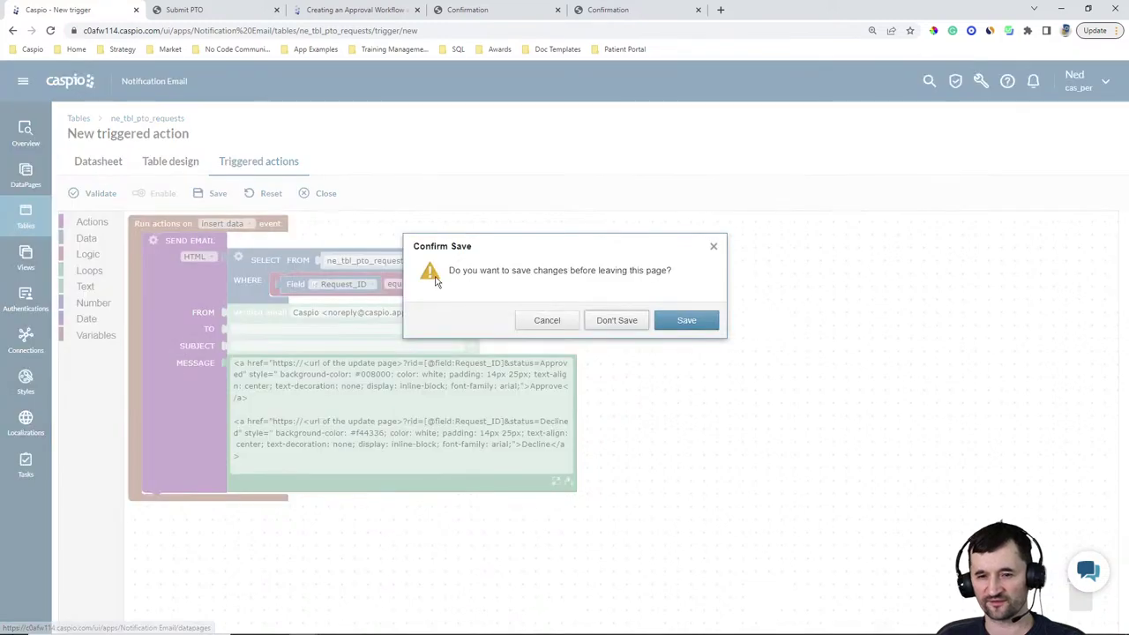
click(619, 324)
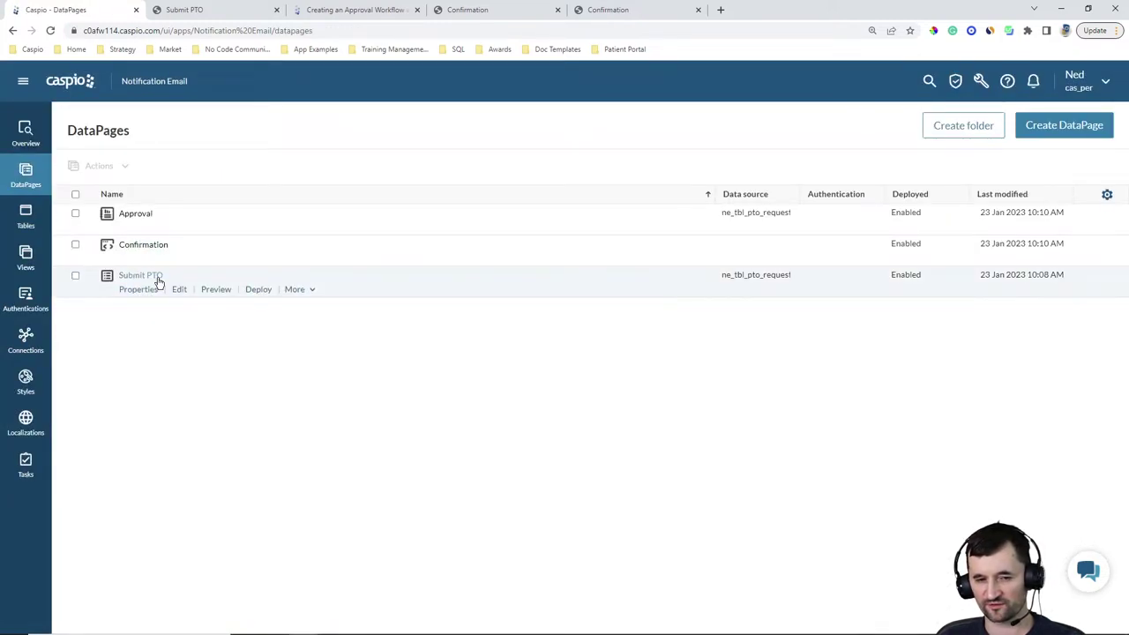
click(180, 290)
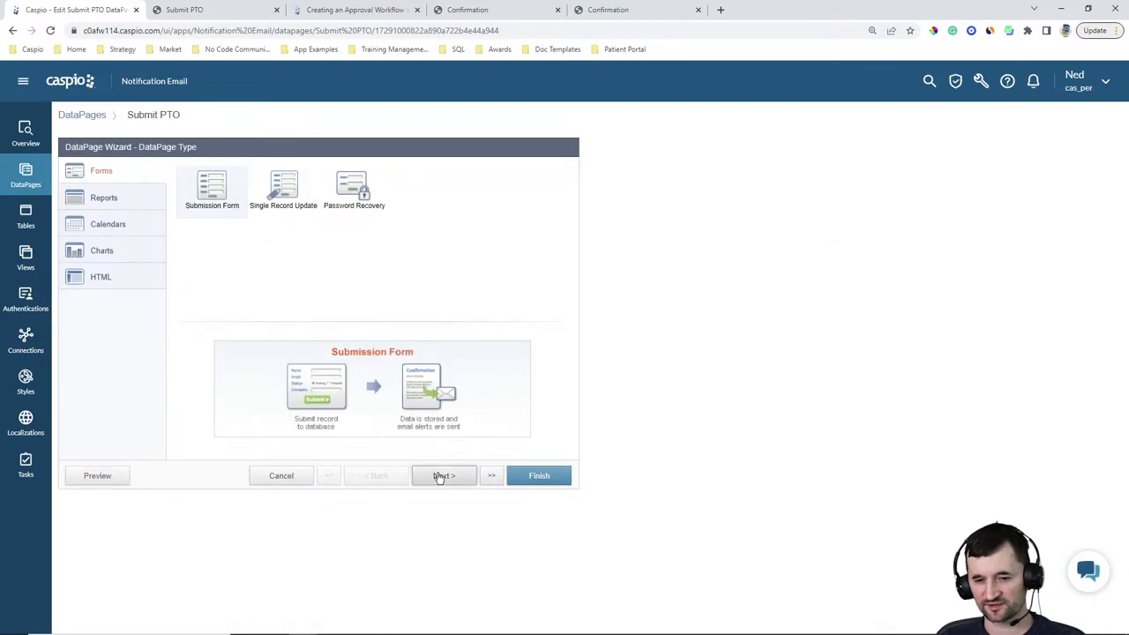
click(440, 477)
click(441, 477)
click(436, 477)
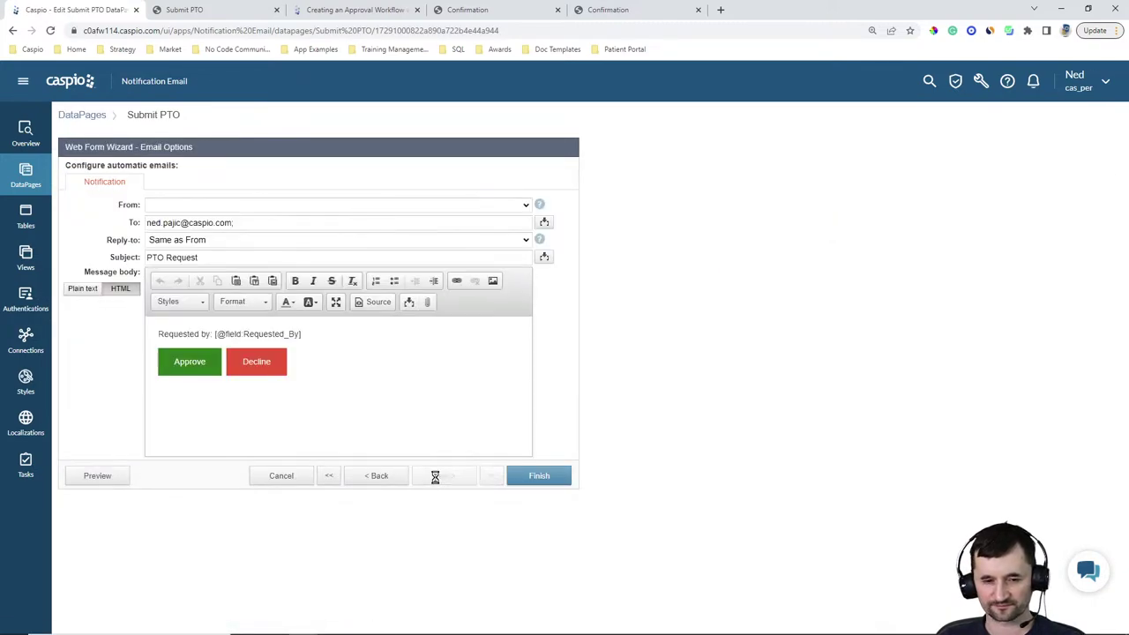
Add blank lines below the Requested by line and view the email body as HTML source
key(Return)
key(Return)
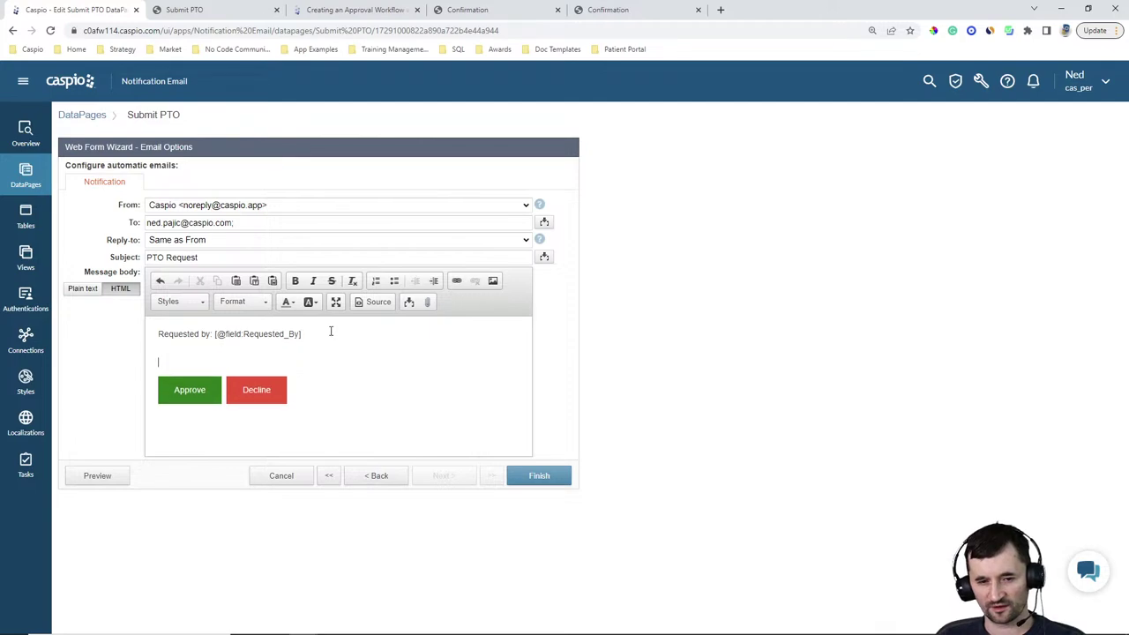
click(377, 304)
click(216, 344)
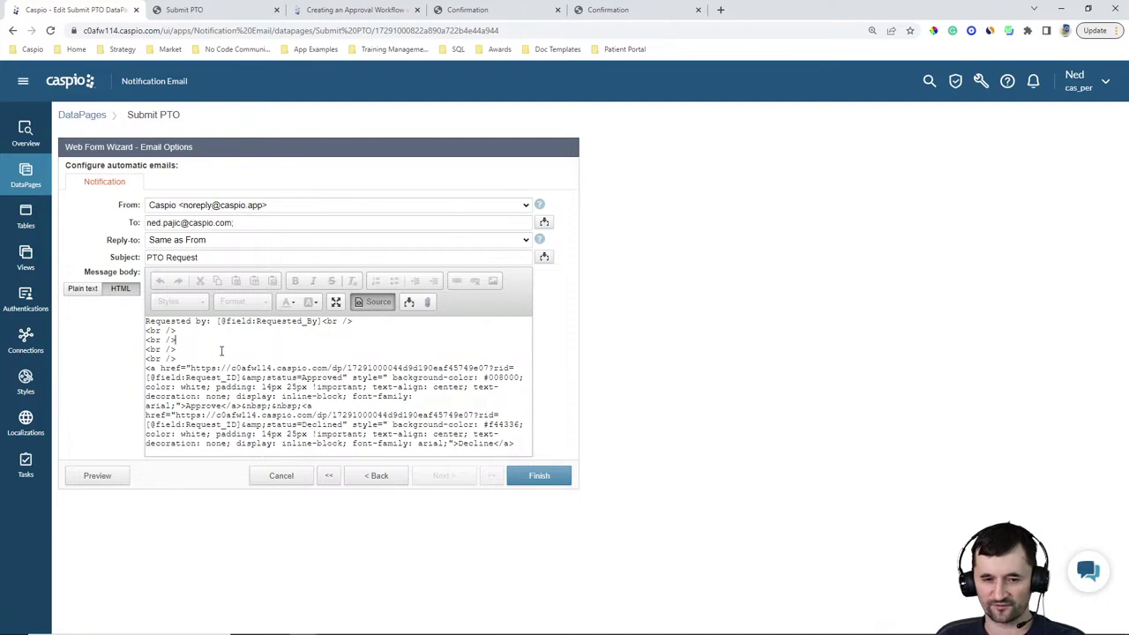
key(Return)
Type the tag <img src="" style="width: 300px;"> on the new line, inserting no field
text(<)
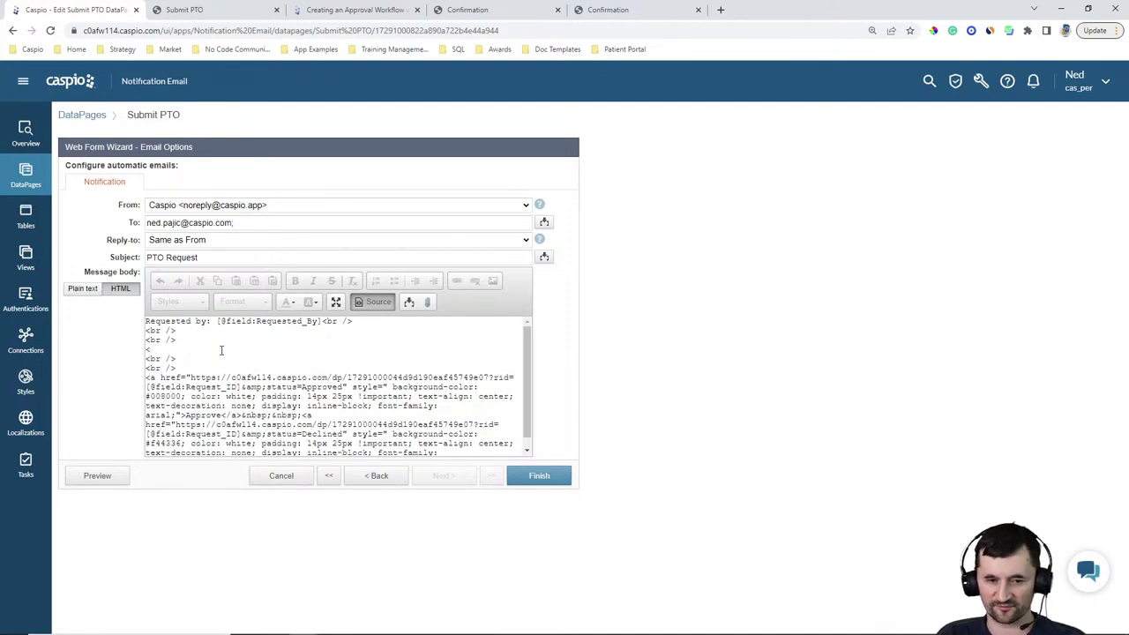
text(img src="")
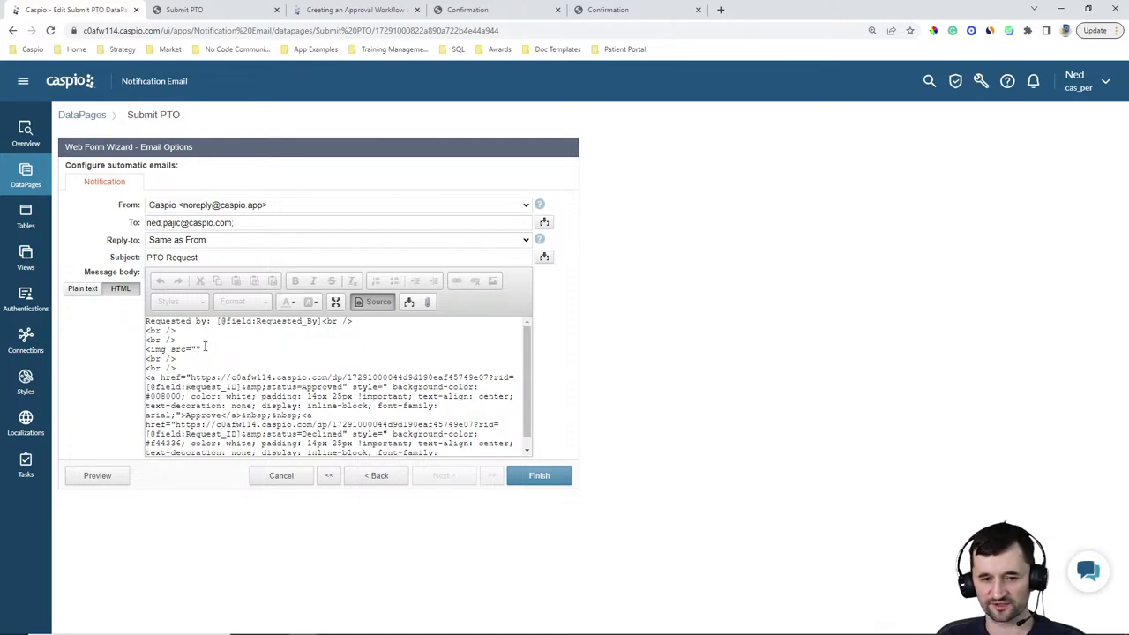
key(Left)
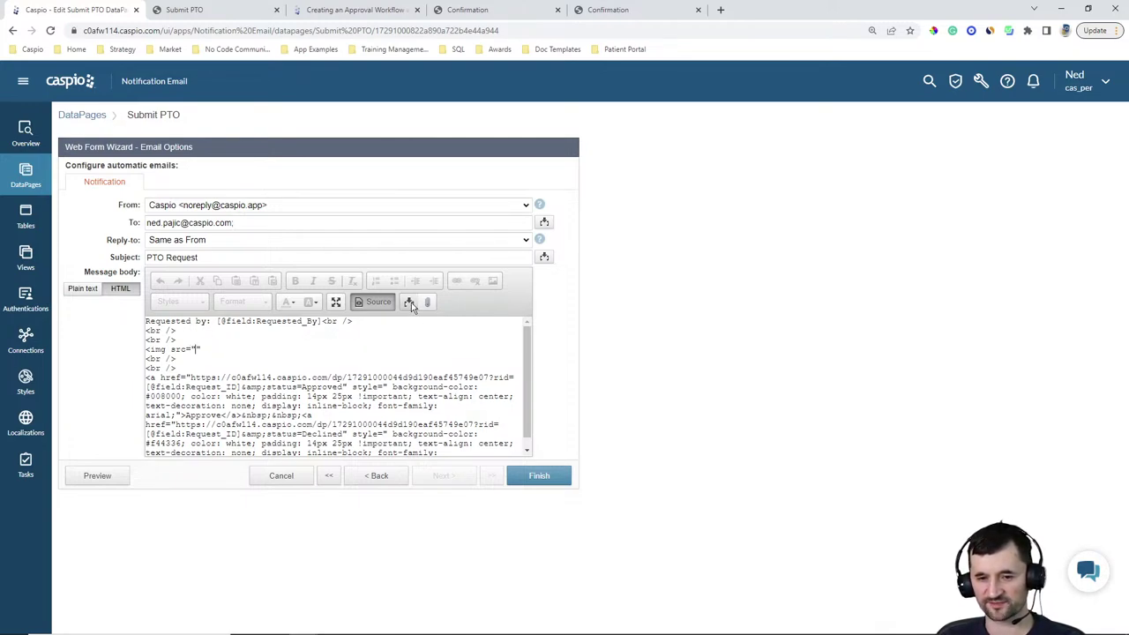
click(410, 302)
click(353, 323)
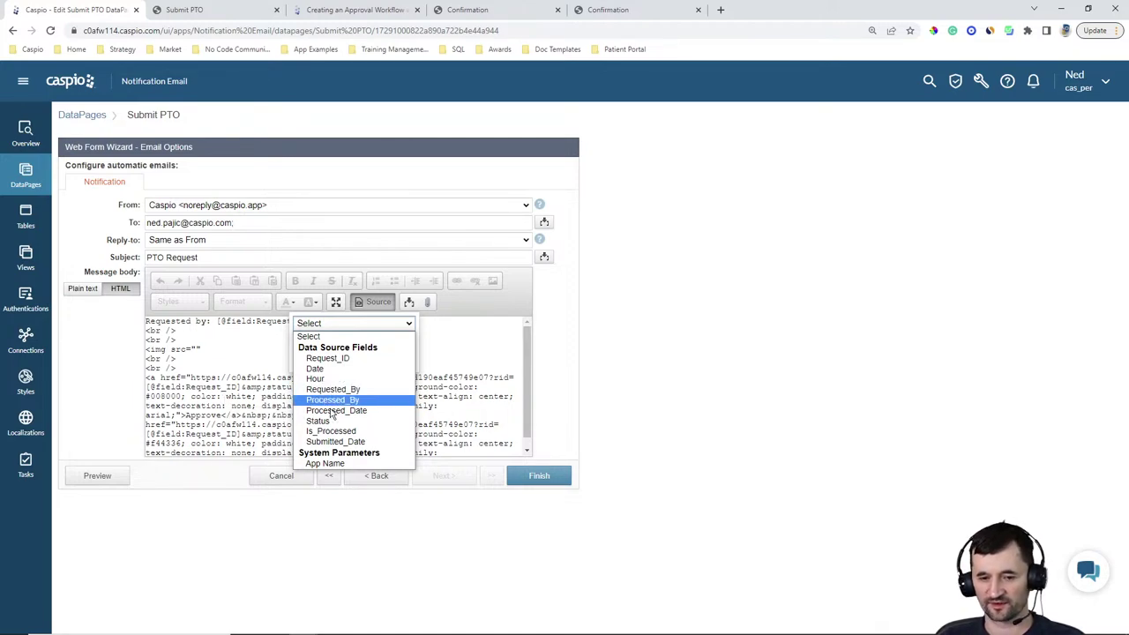
click(197, 349)
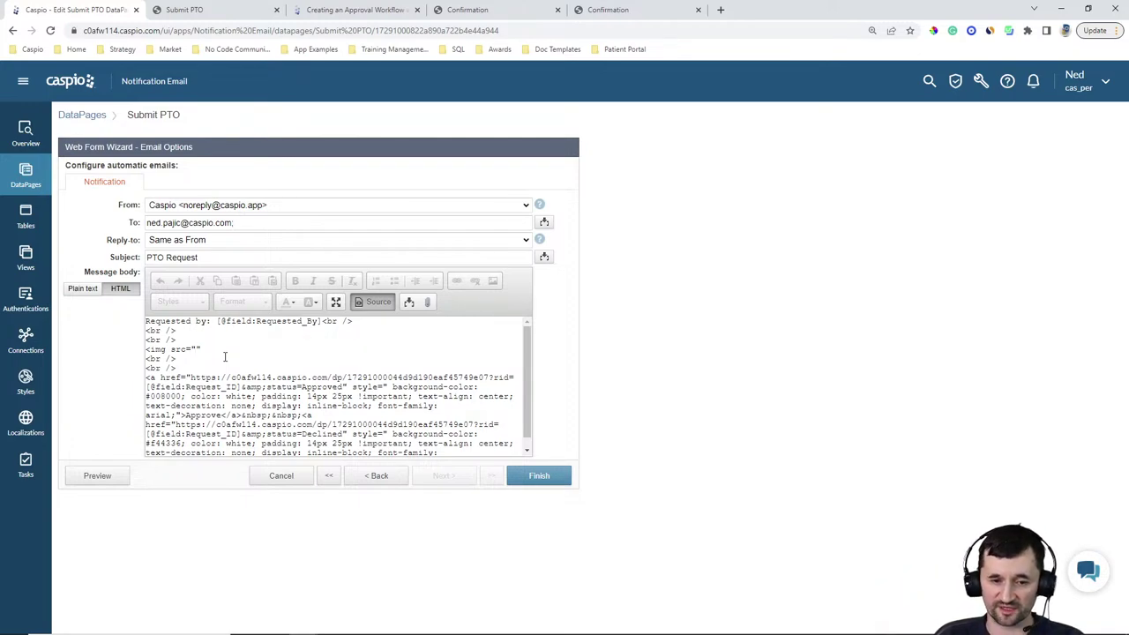
text(style)
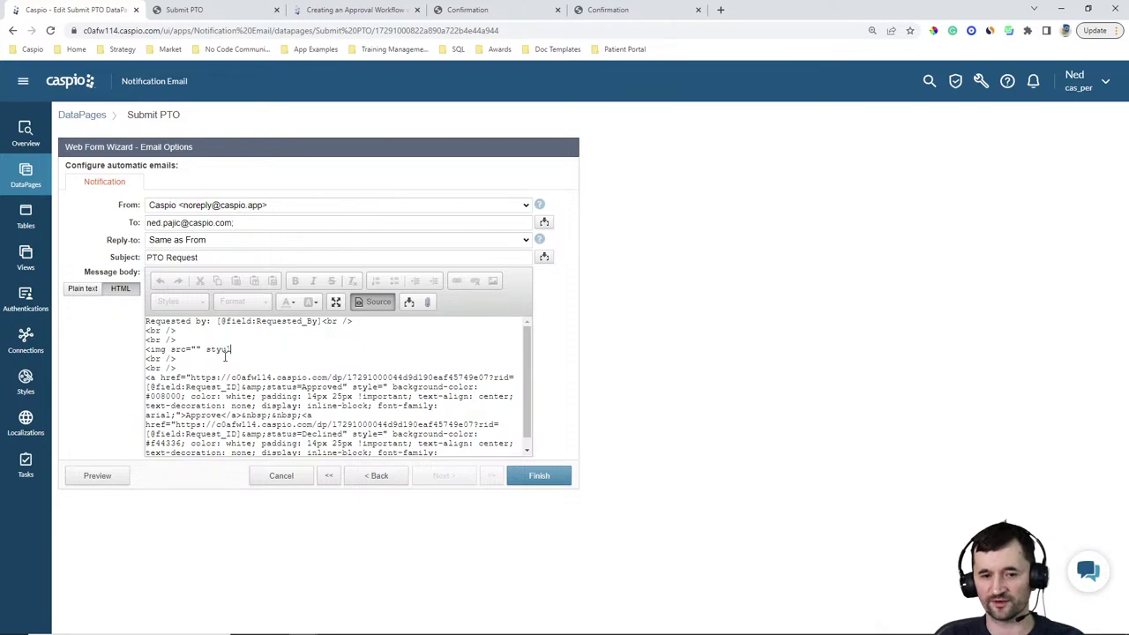
text(="w)
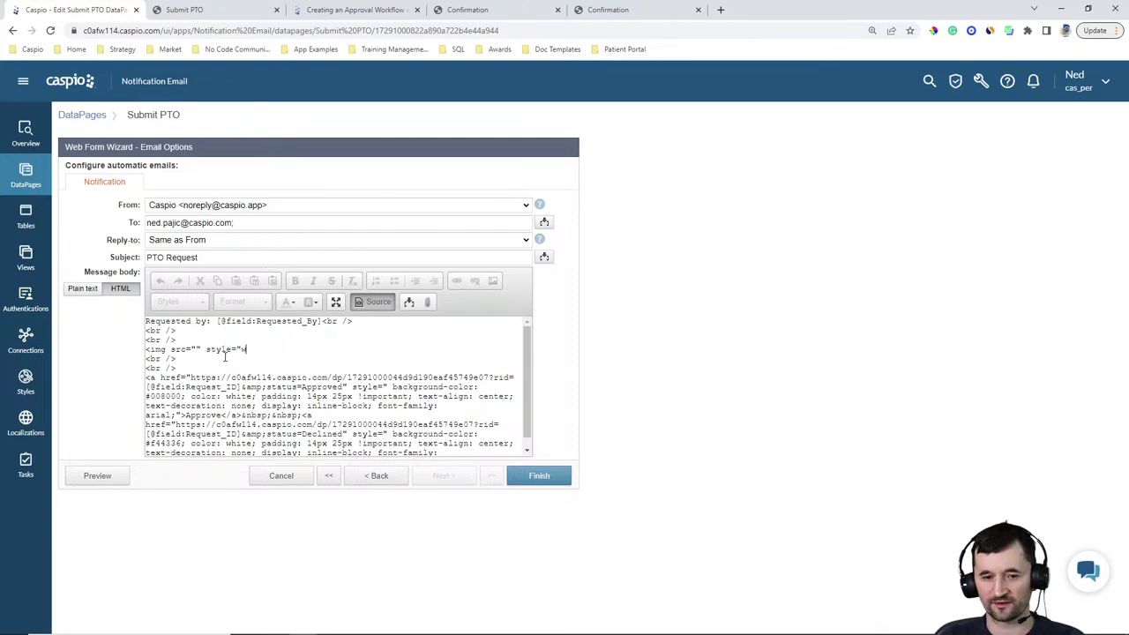
text(idth: 300px;">)
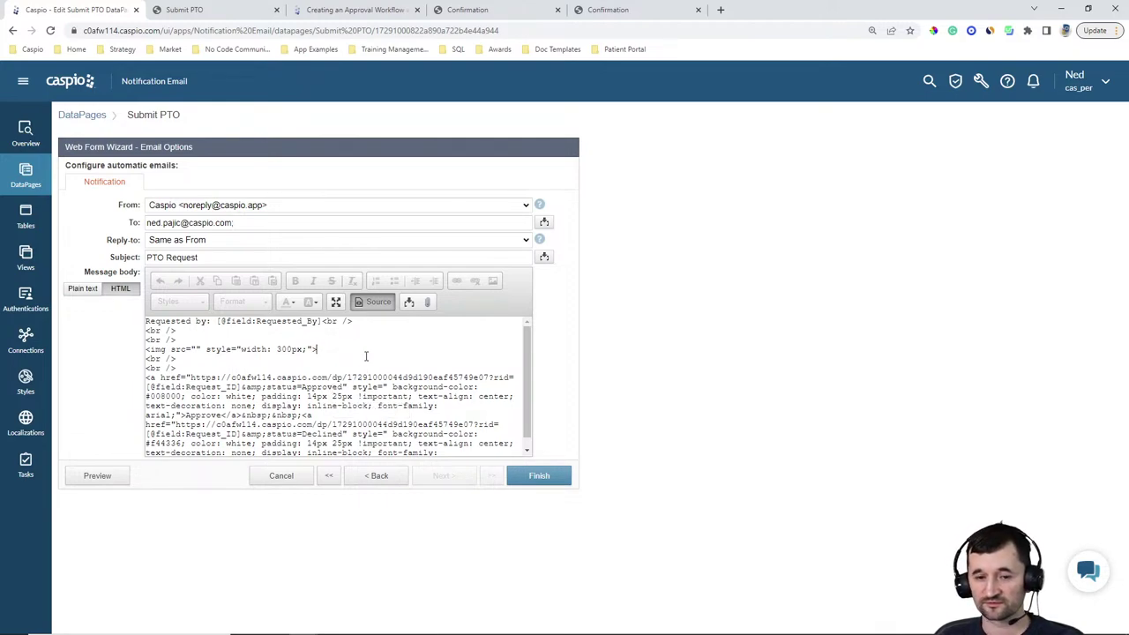
Finish the img tag line and switch to the 'Creating an Approval Workflow' help tab
click(440, 345)
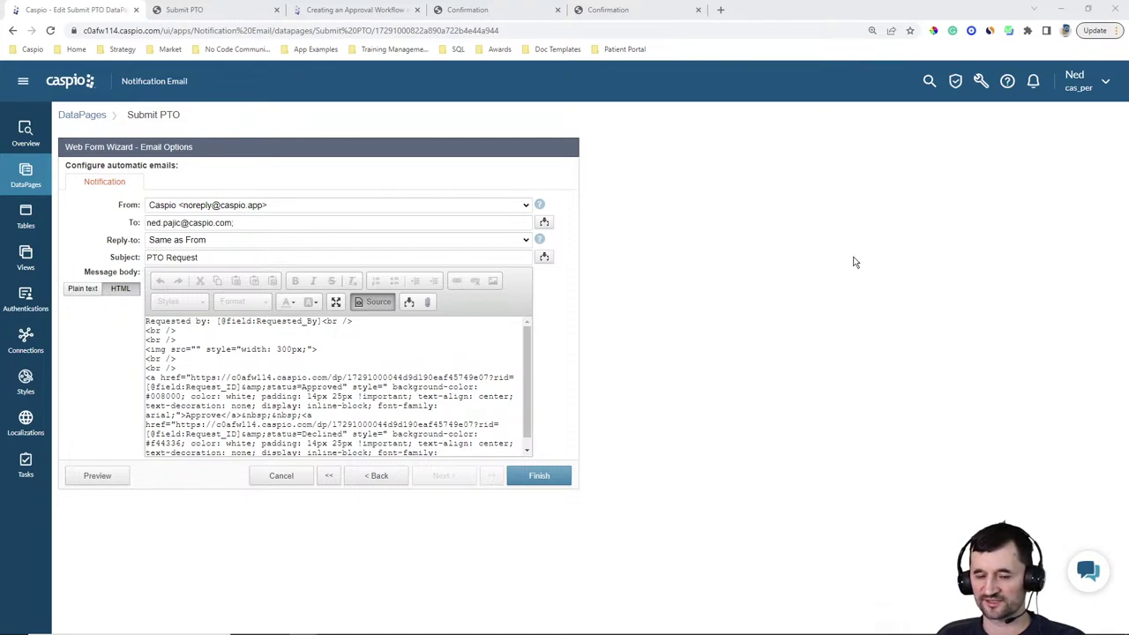
click(357, 10)
Highlight the bullet 'Select proper input fields to show in PTO request form.' in the Submission Form step
click(1030, 307)
scroll(1075, 323, up, 3)
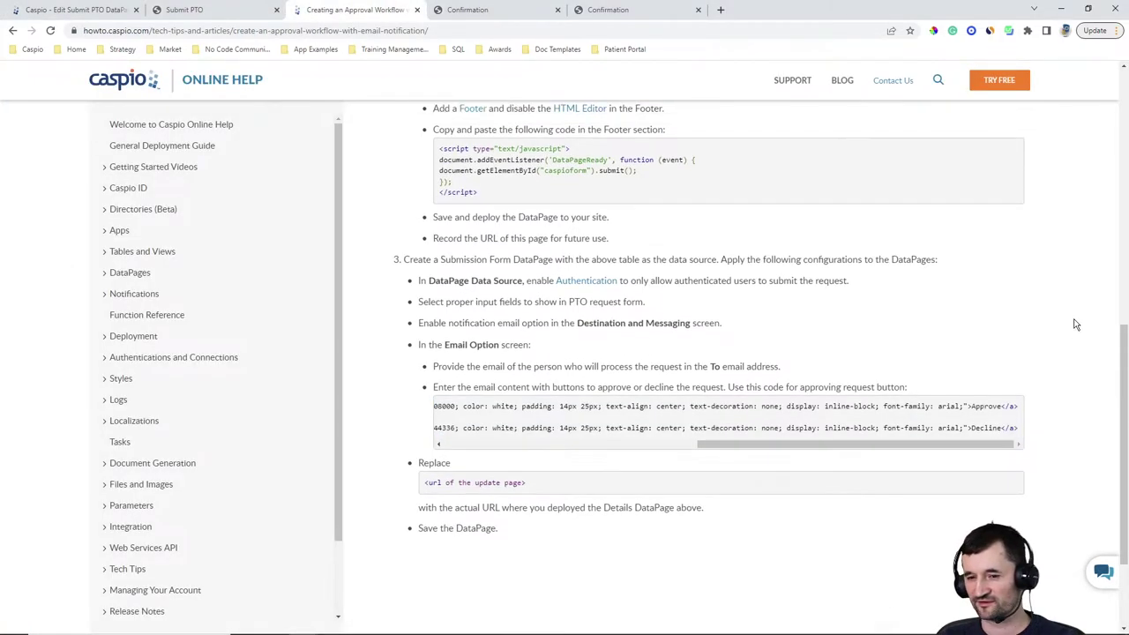
scroll(1067, 326, up, 5)
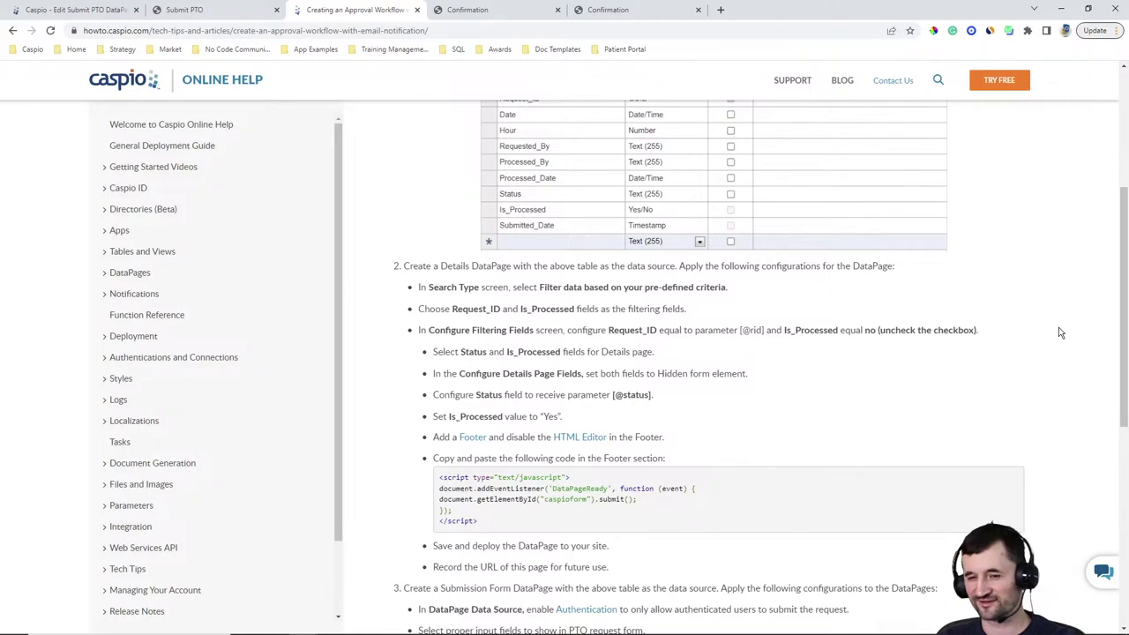
scroll(1063, 333, down, 3)
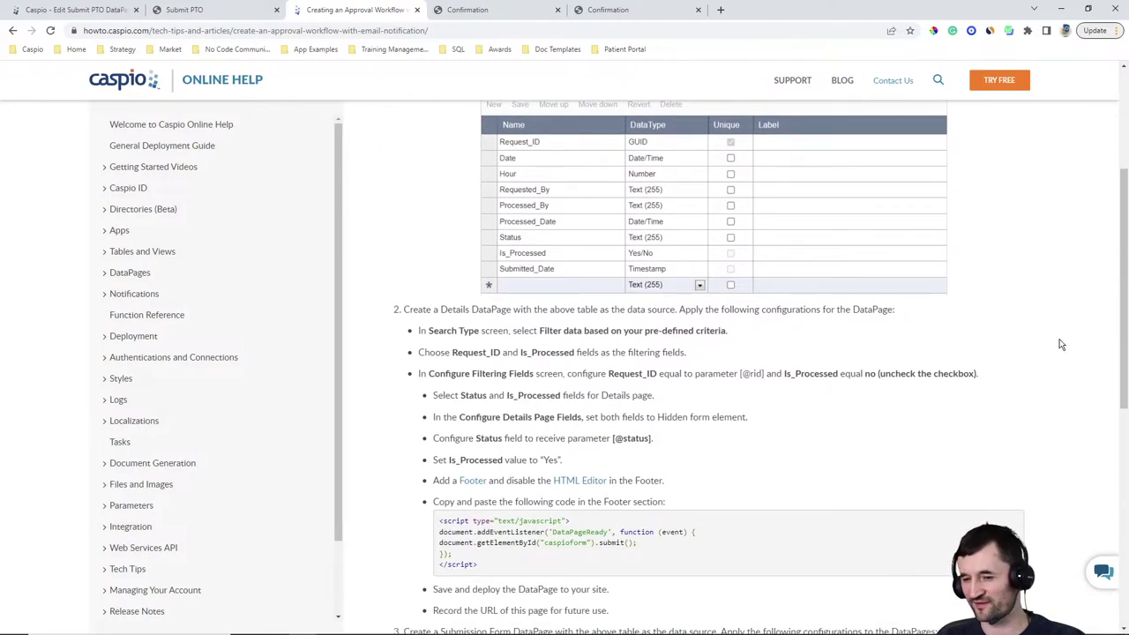
scroll(1063, 339, down, 2)
scroll(1049, 330, down, 2)
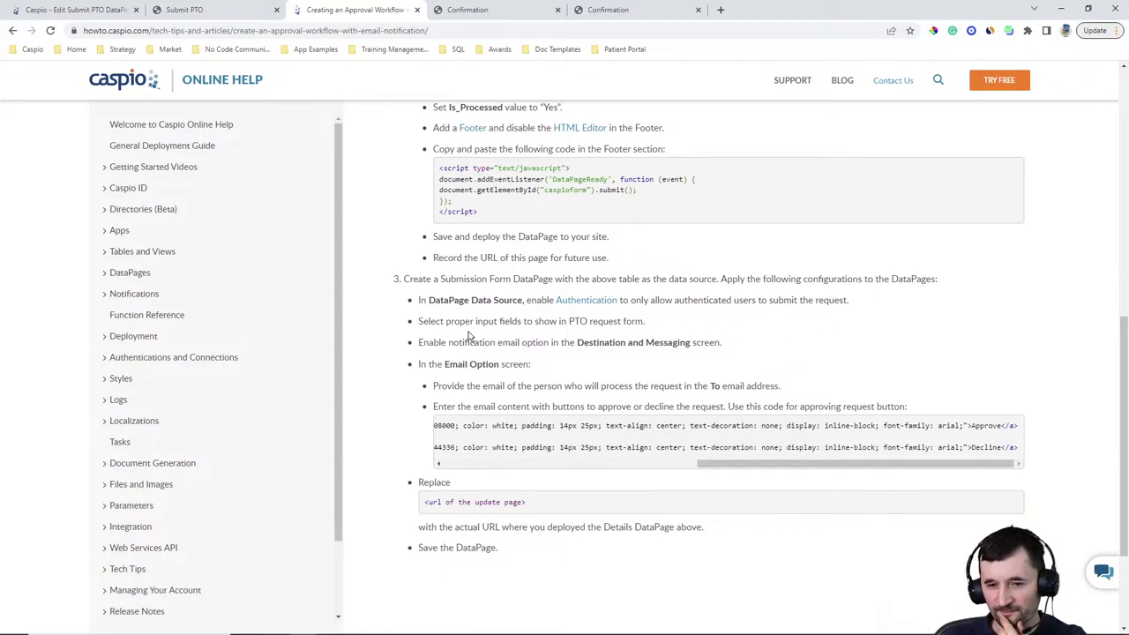
drag(420, 323, 628, 327)
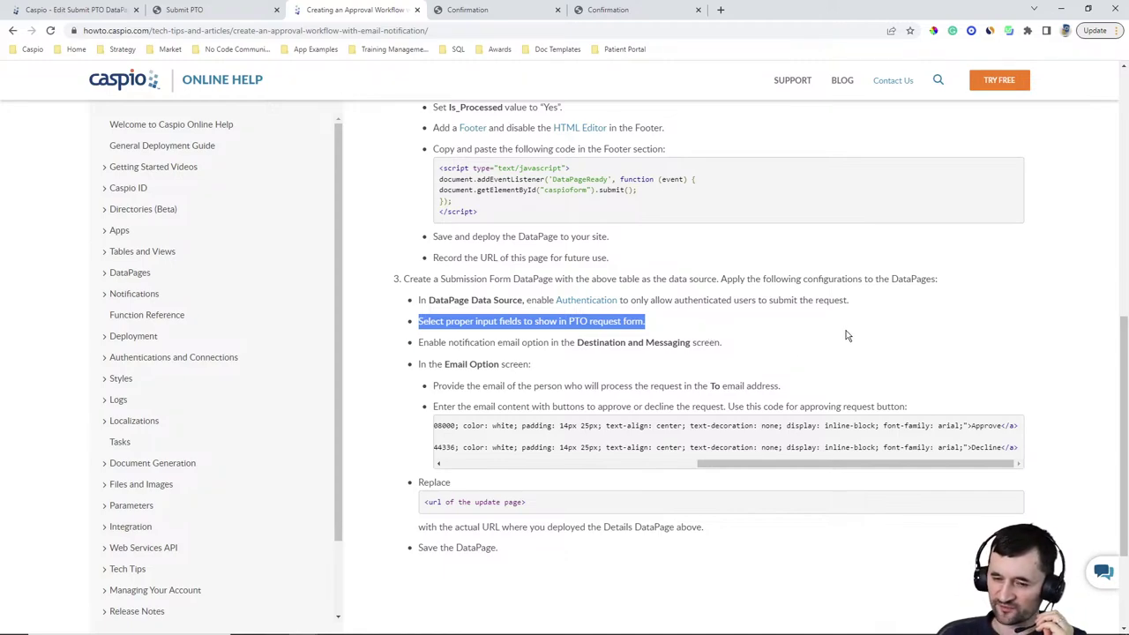
Reload the Submit PTO tab to show an empty request form with blank Date, Hour and Requested By
scroll(796, 339, up, 1)
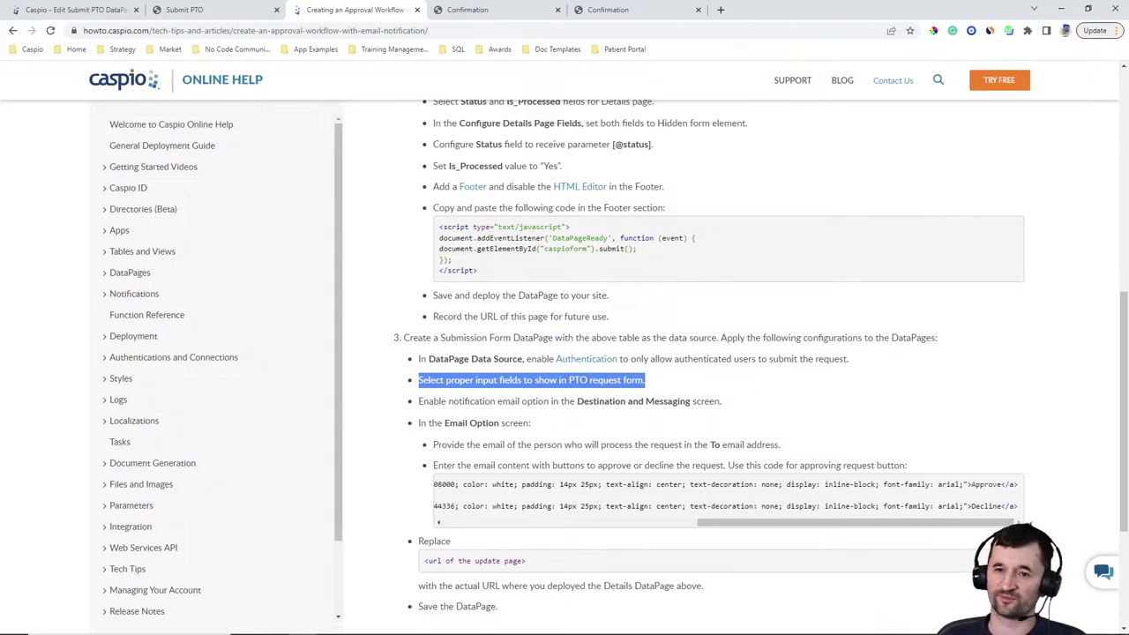
key(alt+Tab)
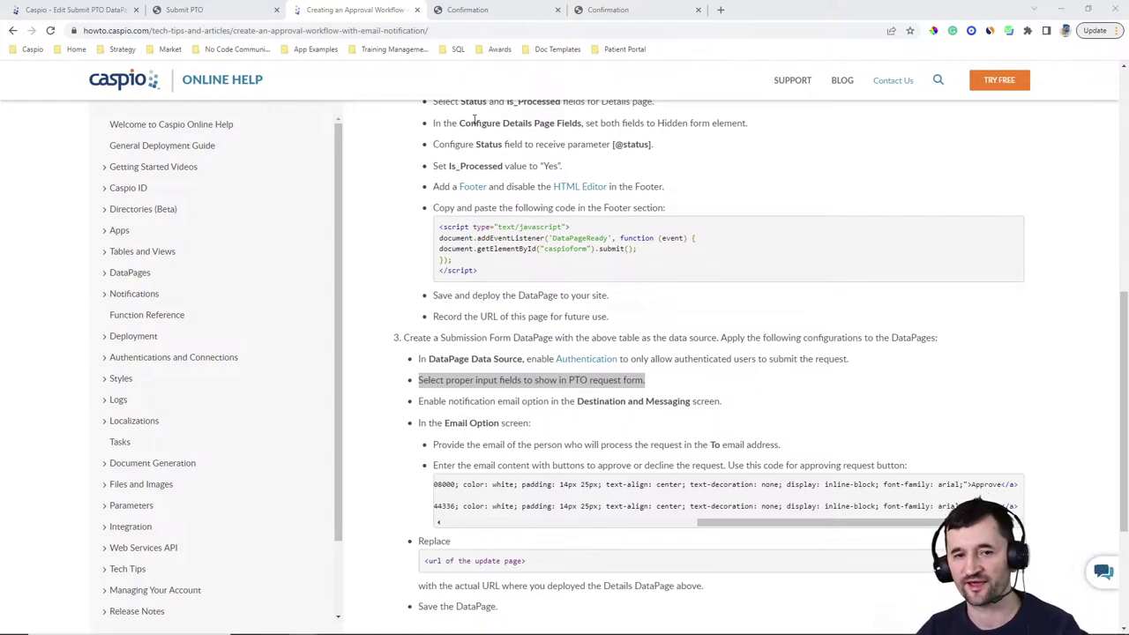
click(189, 10)
click(51, 30)
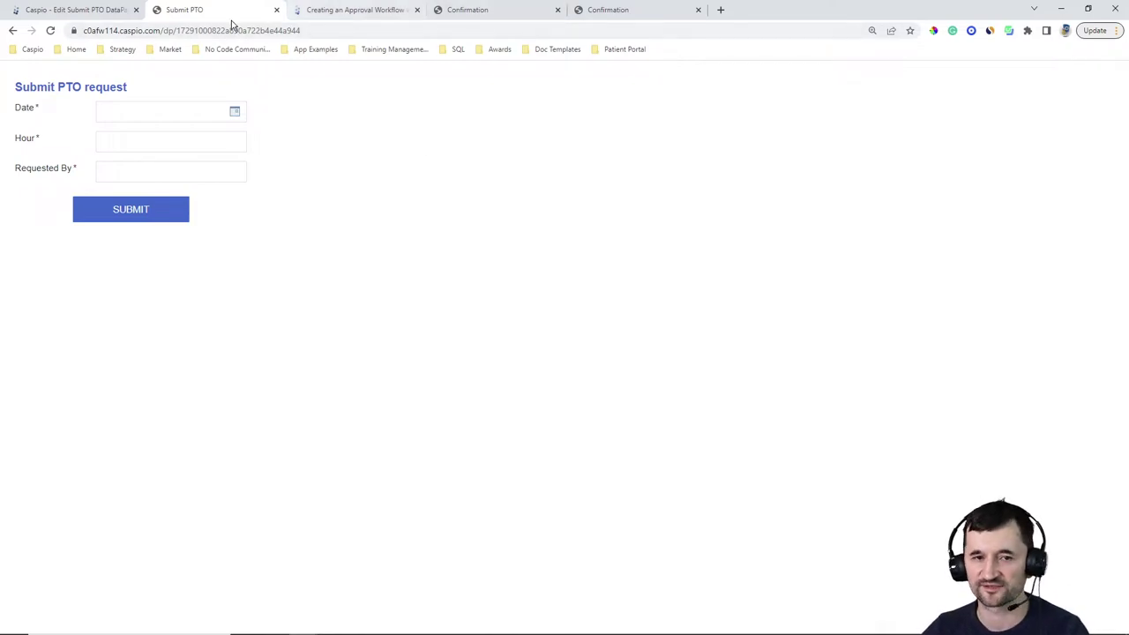
Cancel the Submit PTO email wizard and start editing the Approval DataPage
click(120, 15)
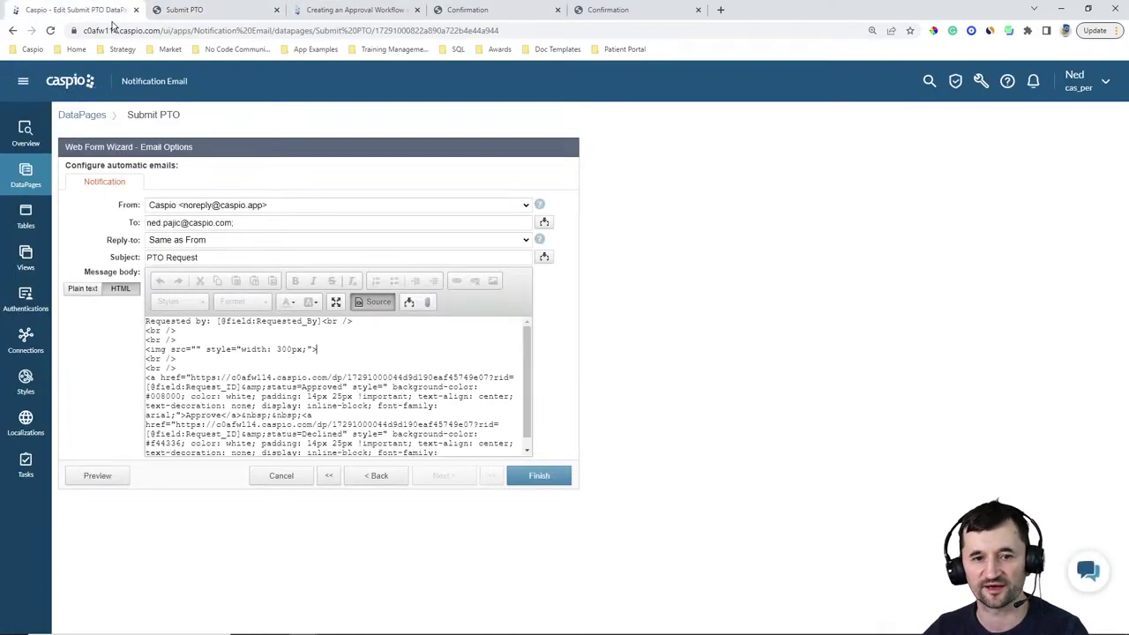
click(281, 476)
click(633, 320)
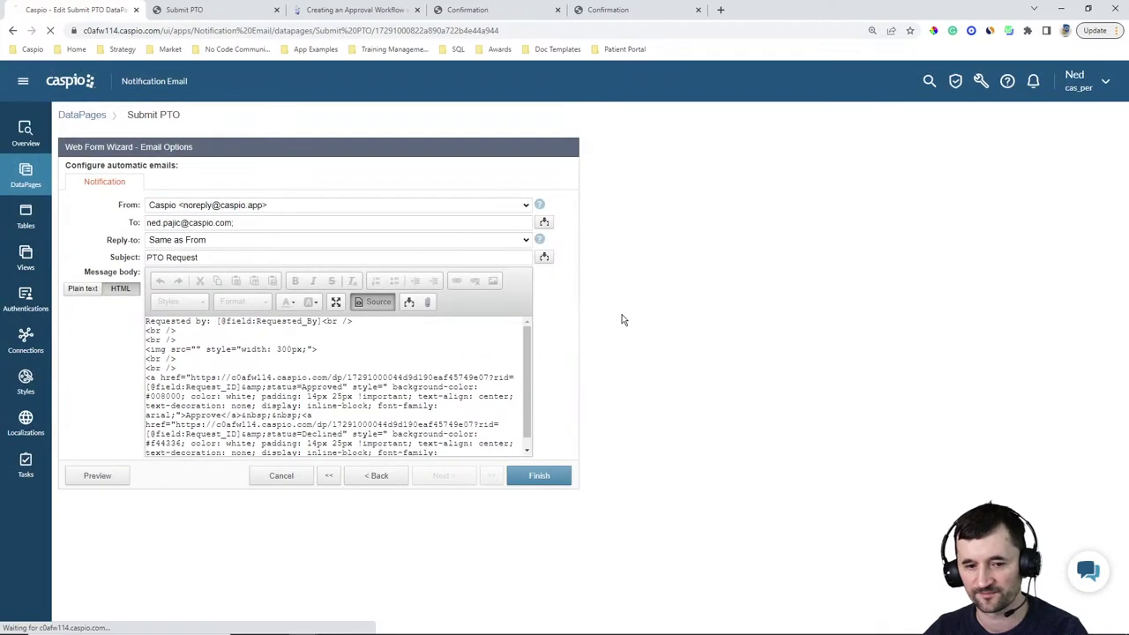
click(179, 228)
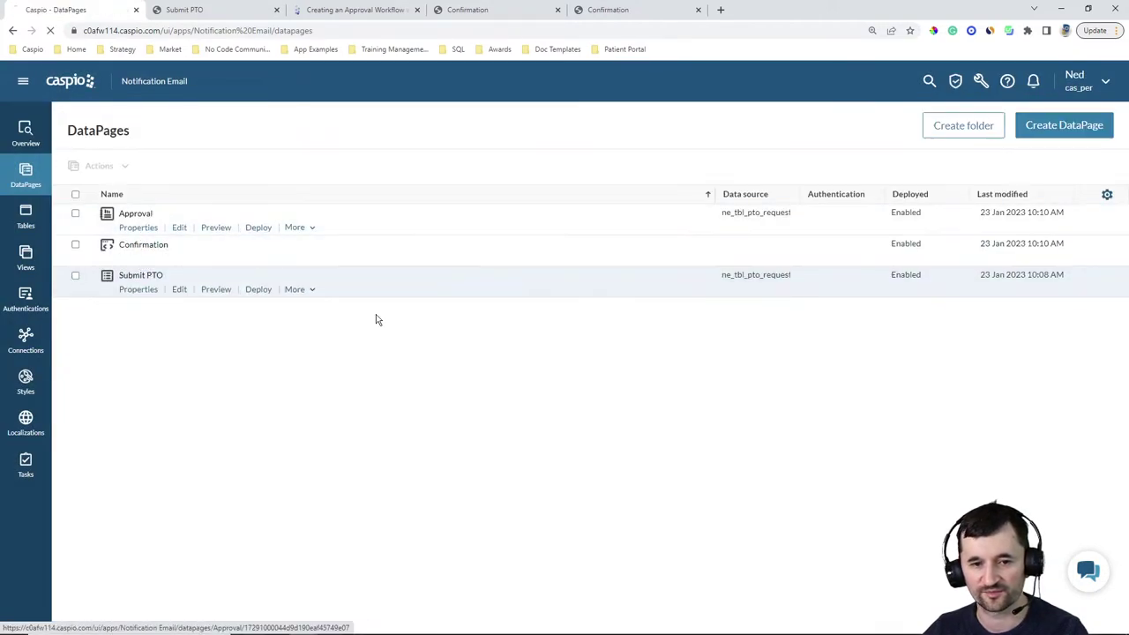
Add Processed_By to the Approval page's filtering fields and details page fields
click(443, 476)
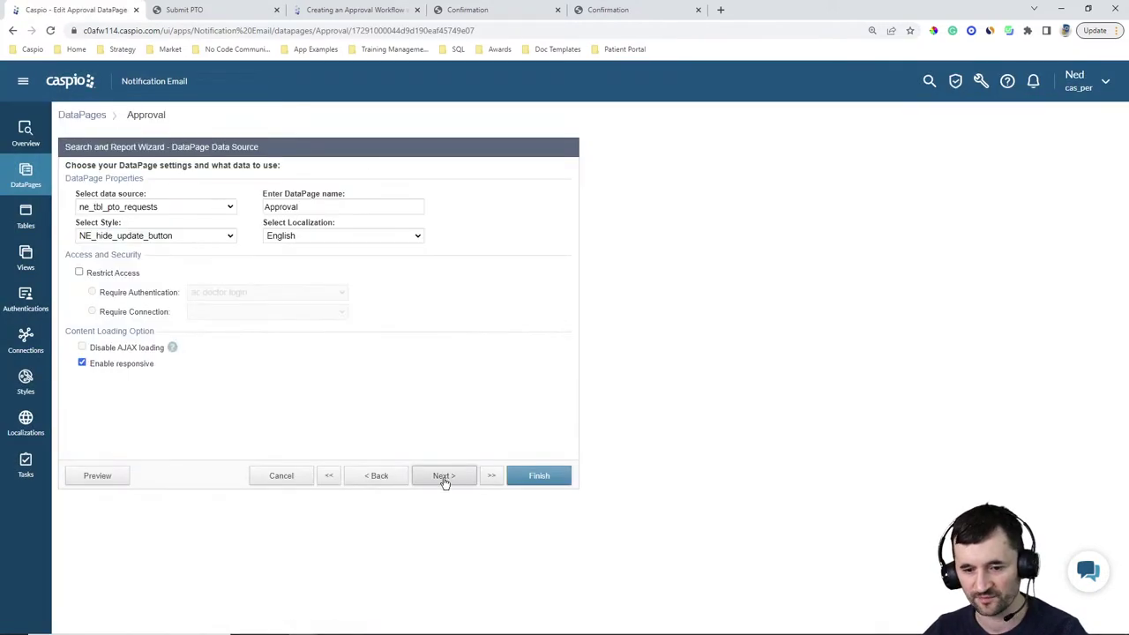
click(442, 477)
click(443, 476)
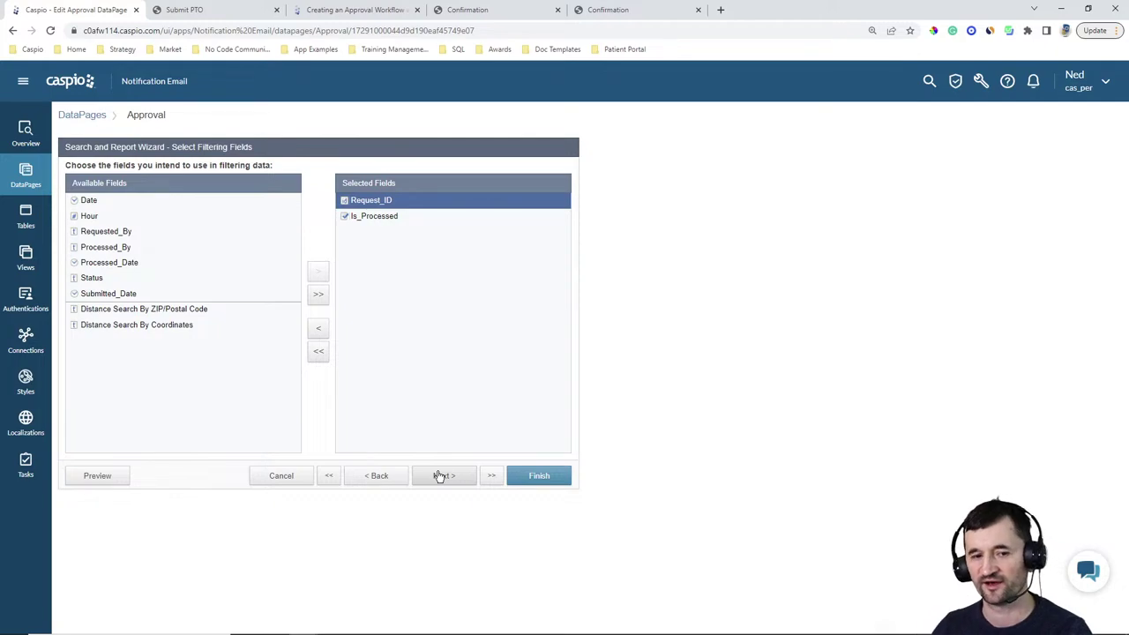
click(106, 251)
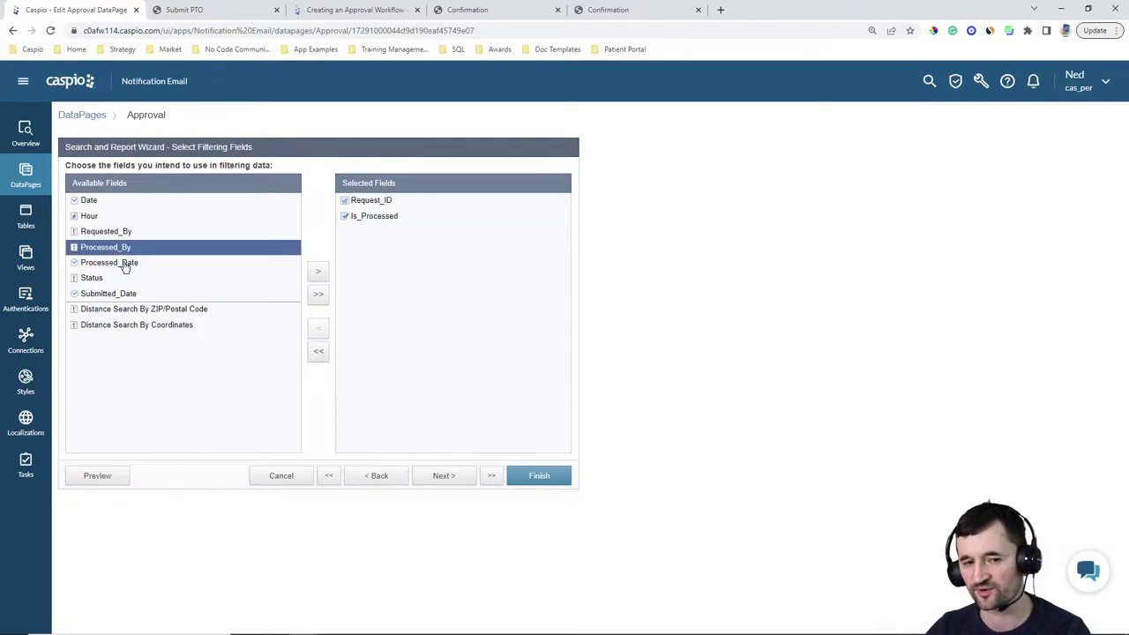
click(447, 478)
click(450, 479)
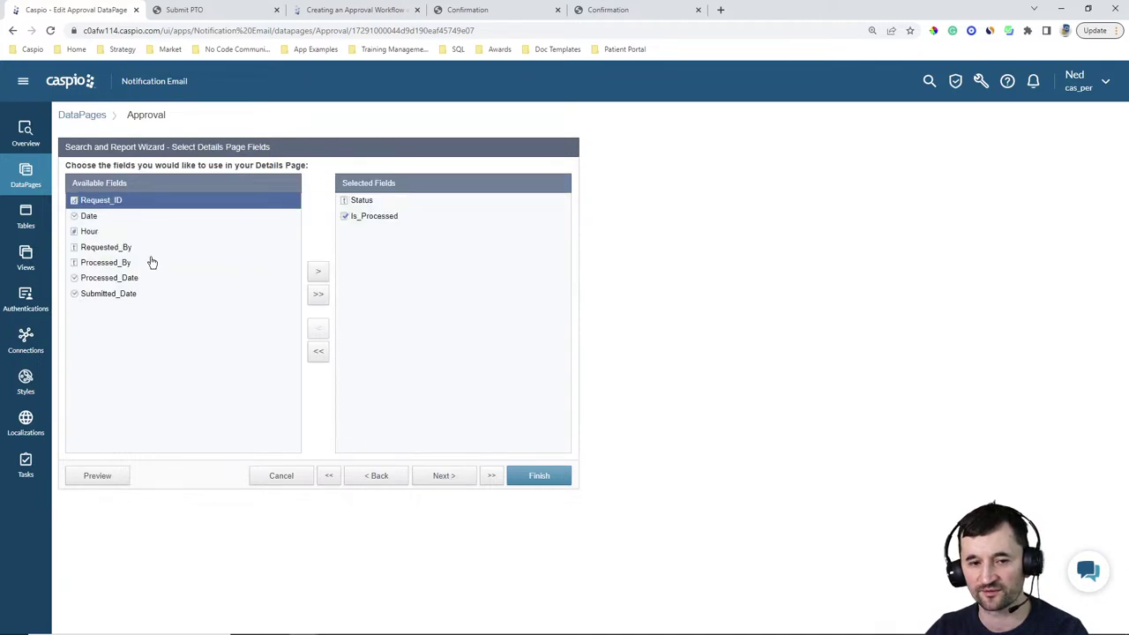
click(106, 262)
click(318, 271)
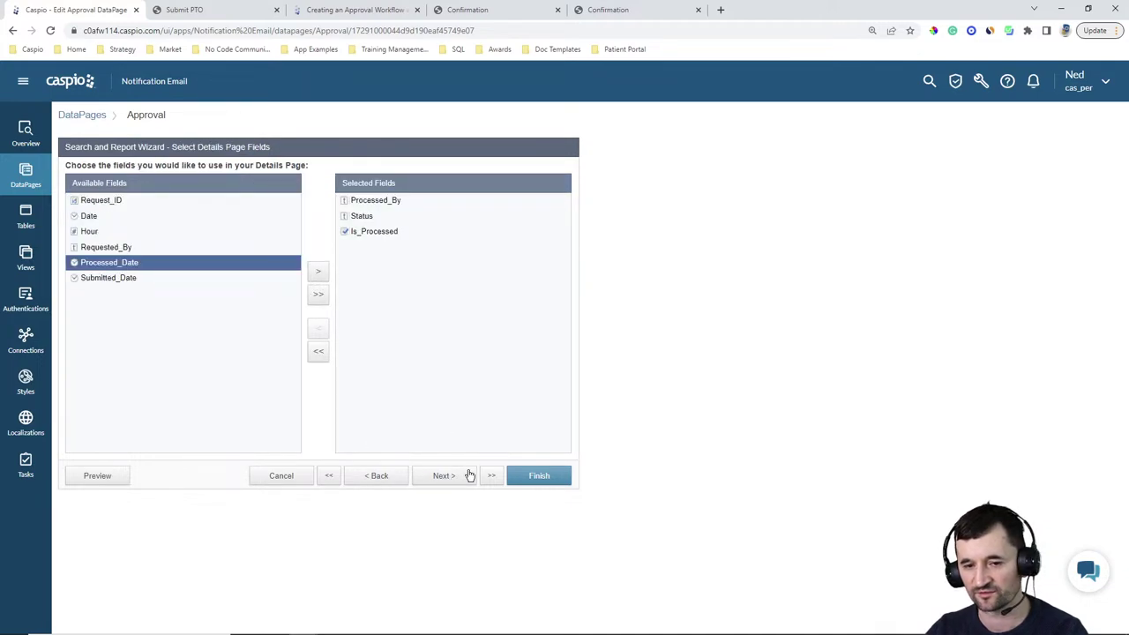
Make Processed_By a Hidden form element with Default Value on load, then discard the Approval changes
click(443, 476)
click(110, 285)
click(310, 257)
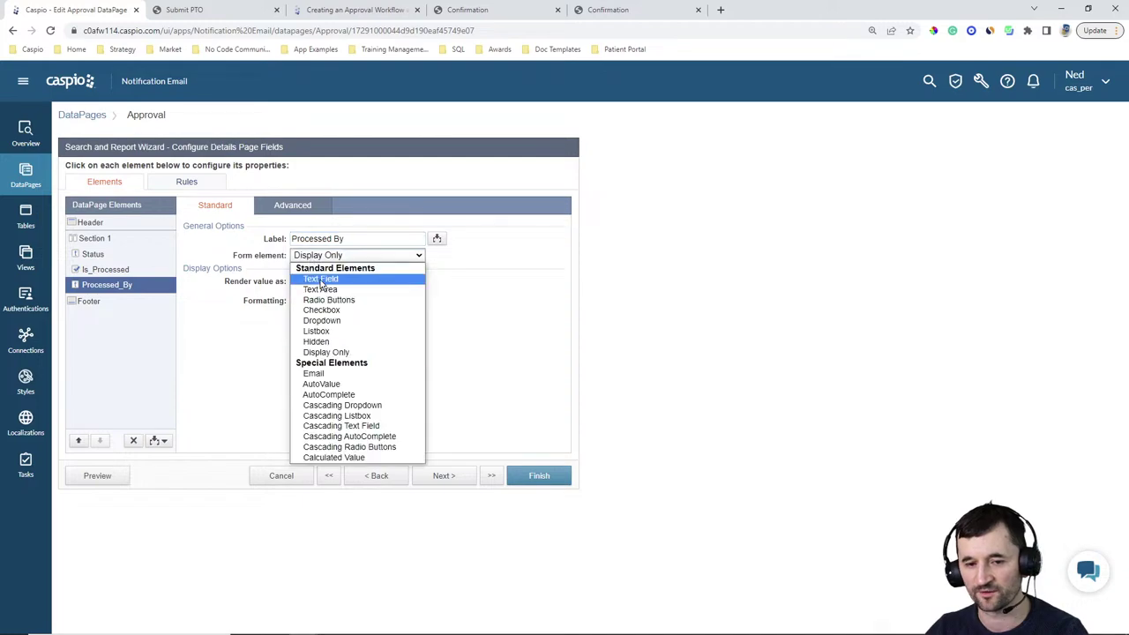
click(319, 343)
click(344, 283)
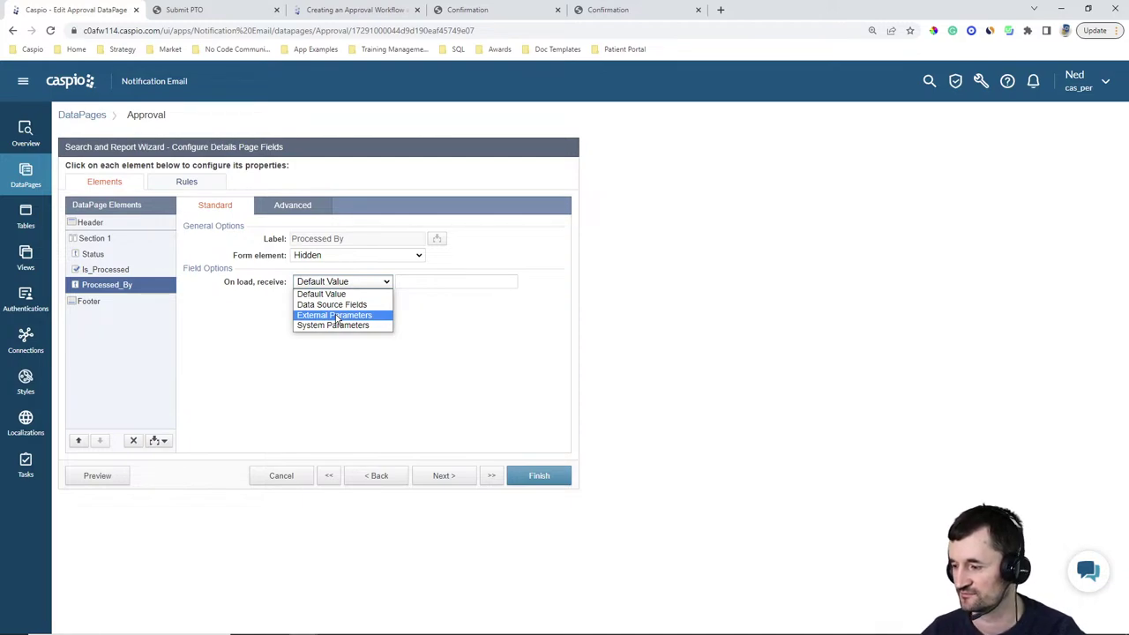
click(626, 275)
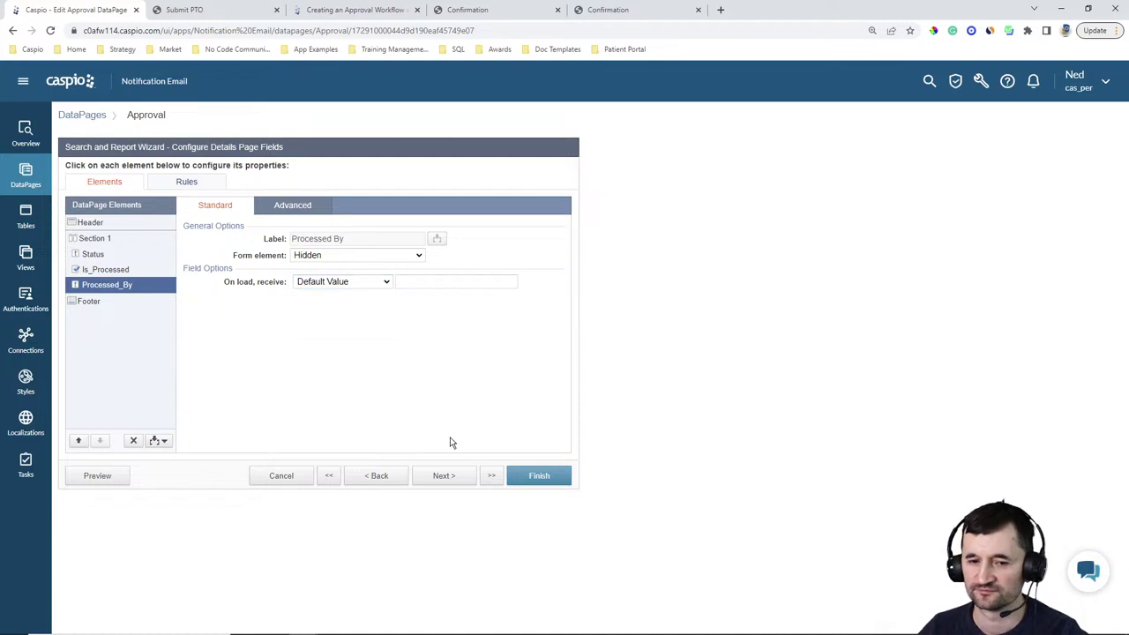
click(273, 479)
click(635, 321)
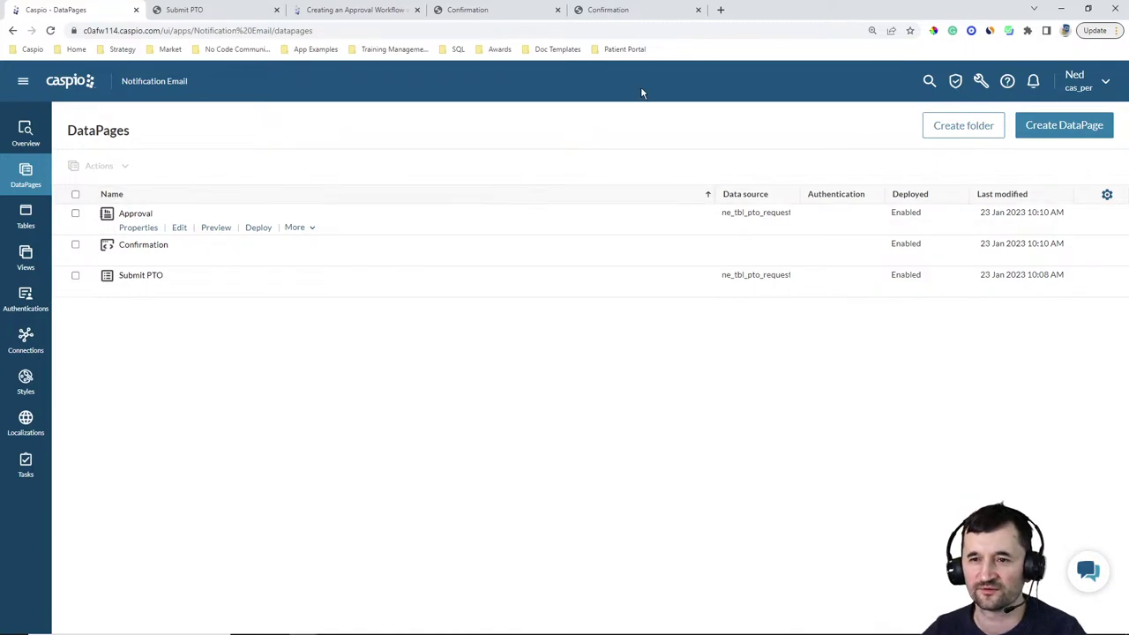
Expand Tech Tips in the help sidebar and open its landing page listing More Tech Tips
click(402, 11)
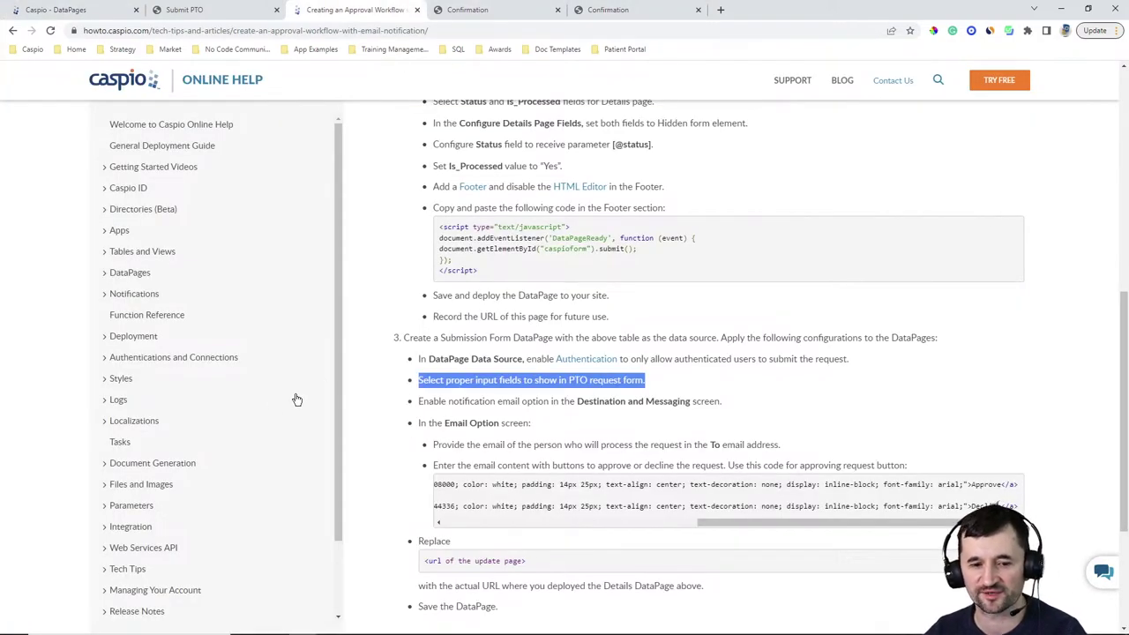
scroll(132, 415, down, 1)
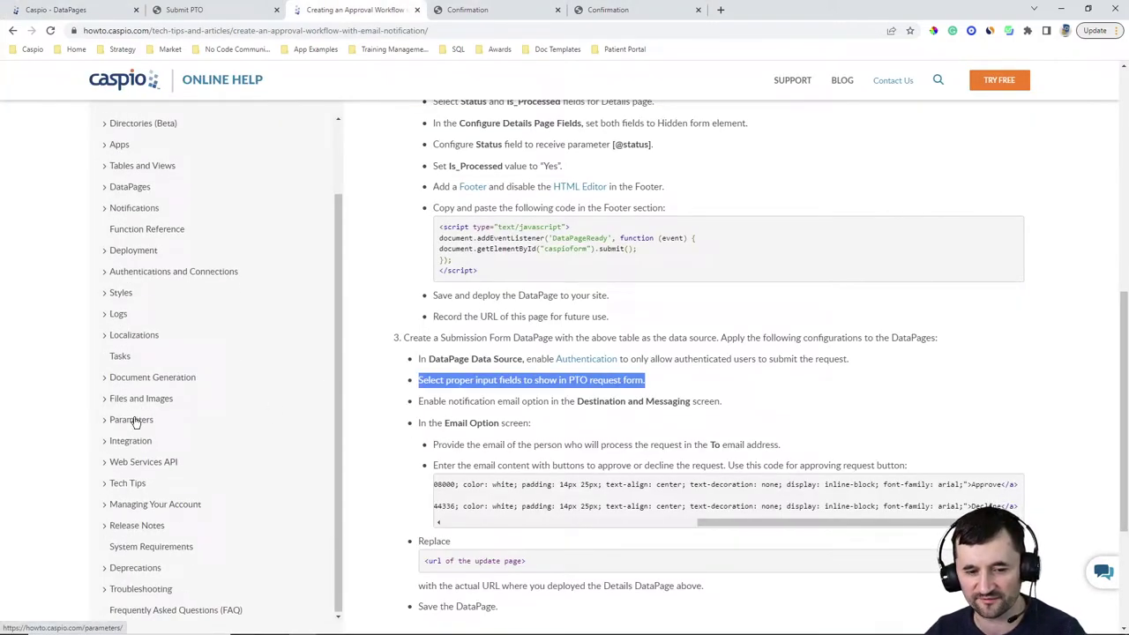
click(132, 483)
click(155, 459)
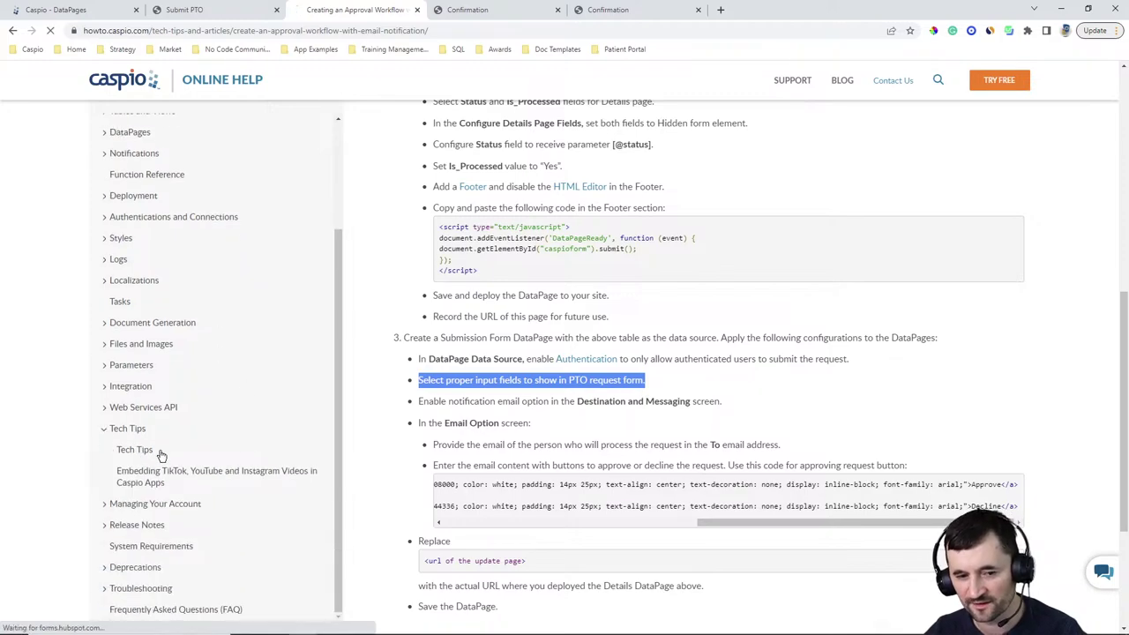
scroll(864, 265, down, 6)
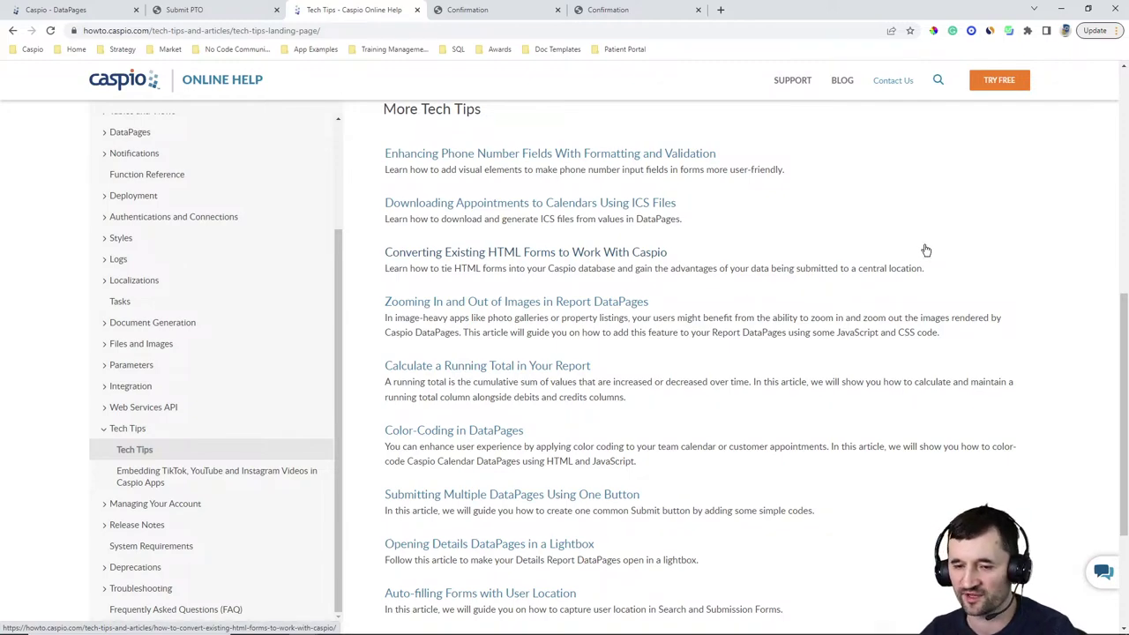
scroll(911, 262, up, 1)
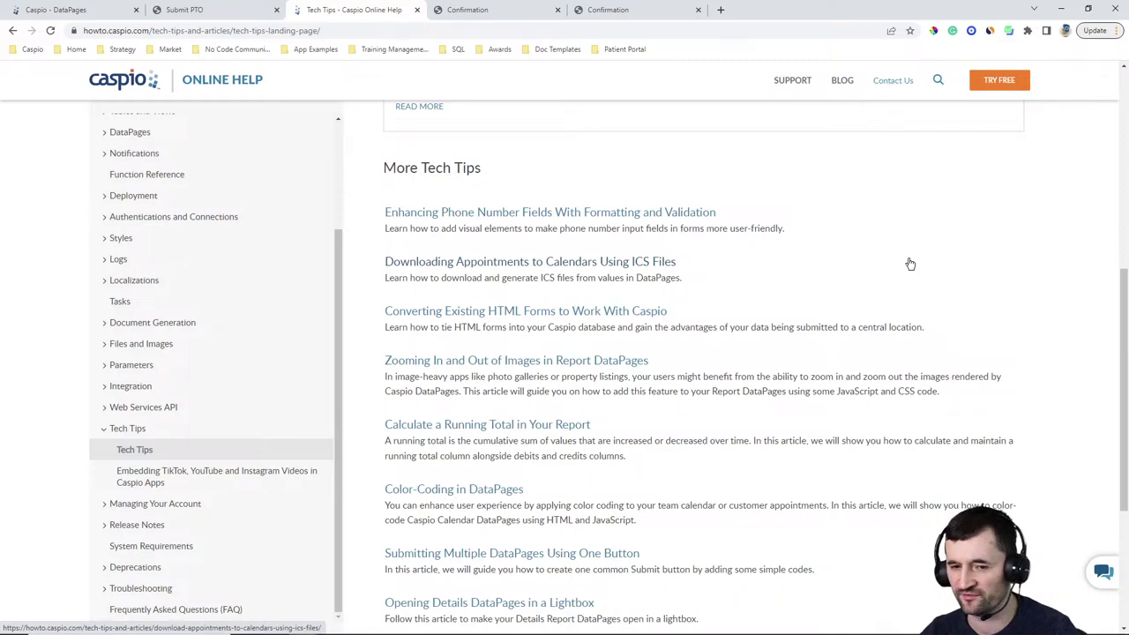
scroll(911, 264, down, 3)
scroll(914, 264, up, 1)
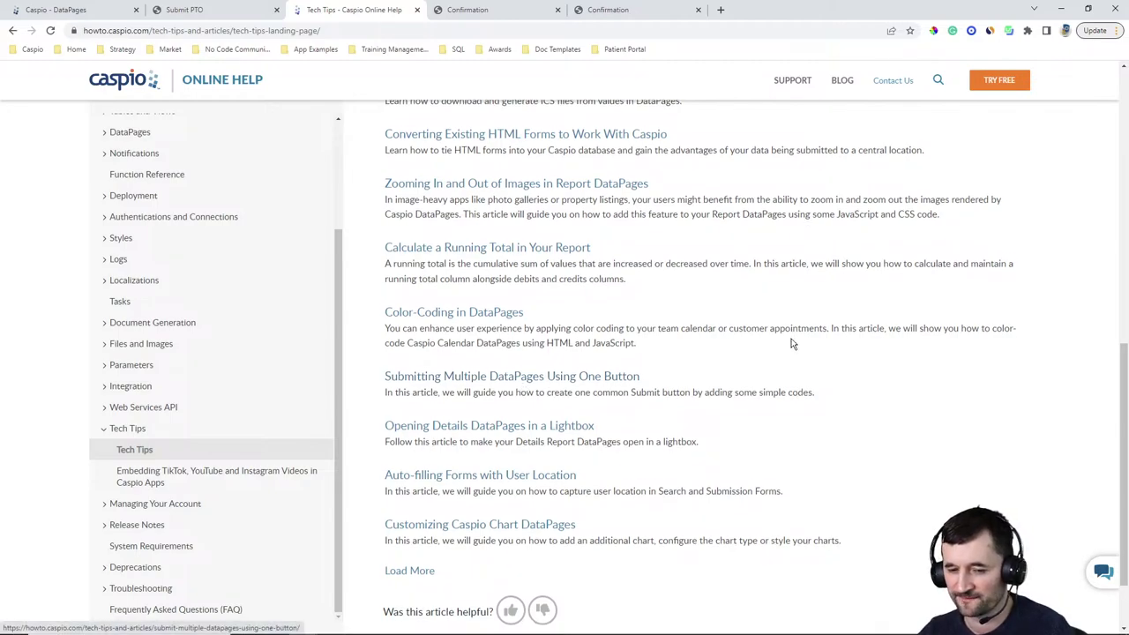
scroll(806, 333, down, 1)
scroll(810, 333, up, 3)
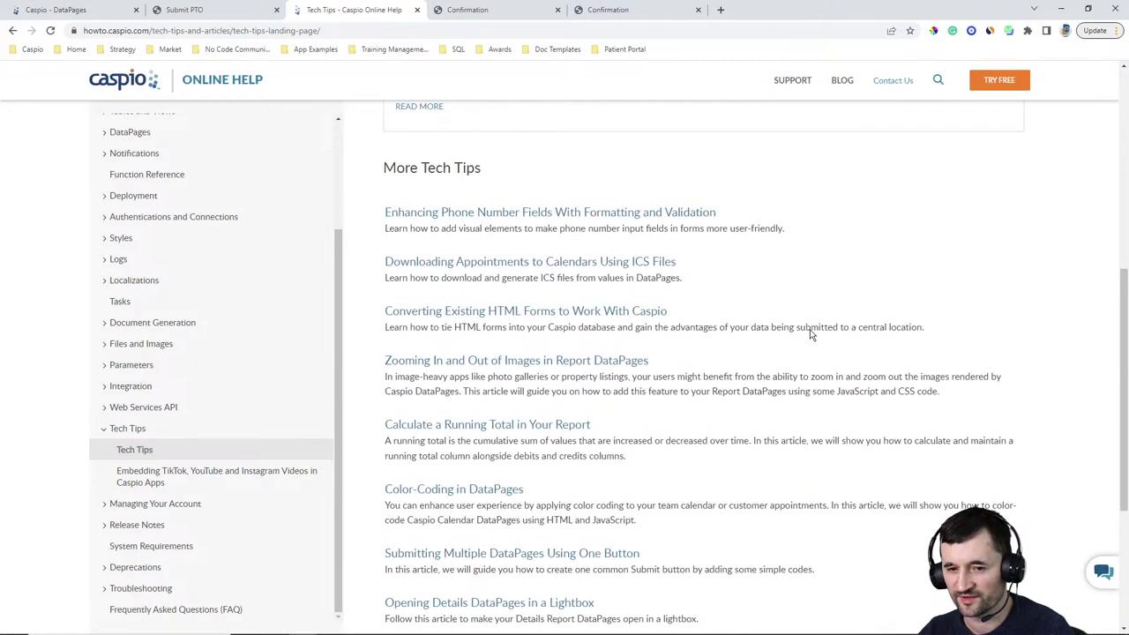
scroll(810, 333, up, 5)
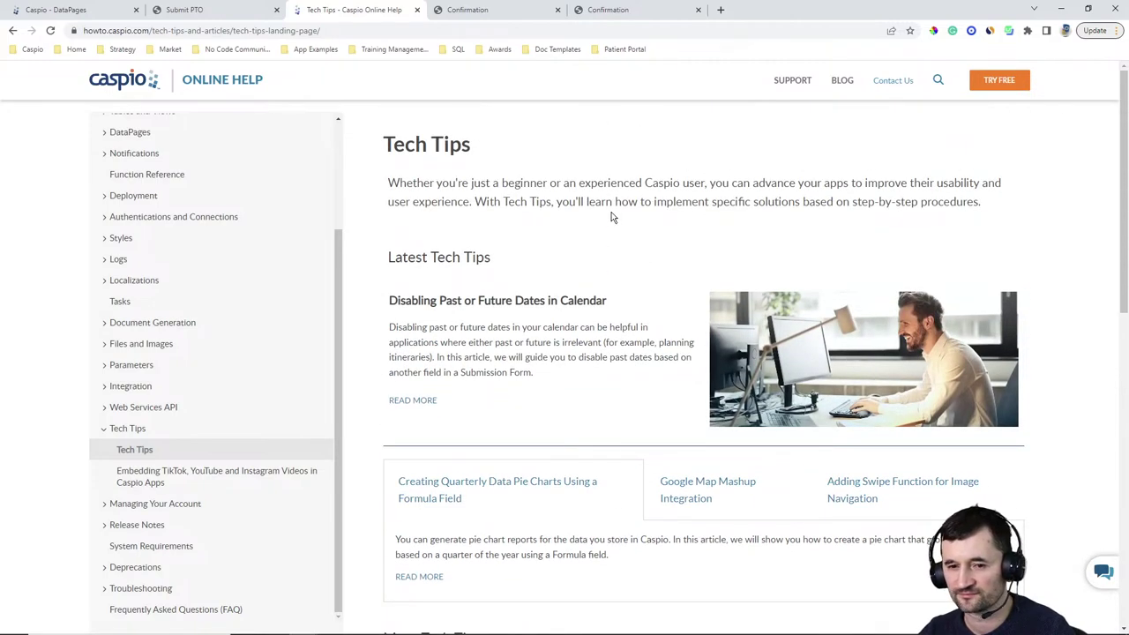